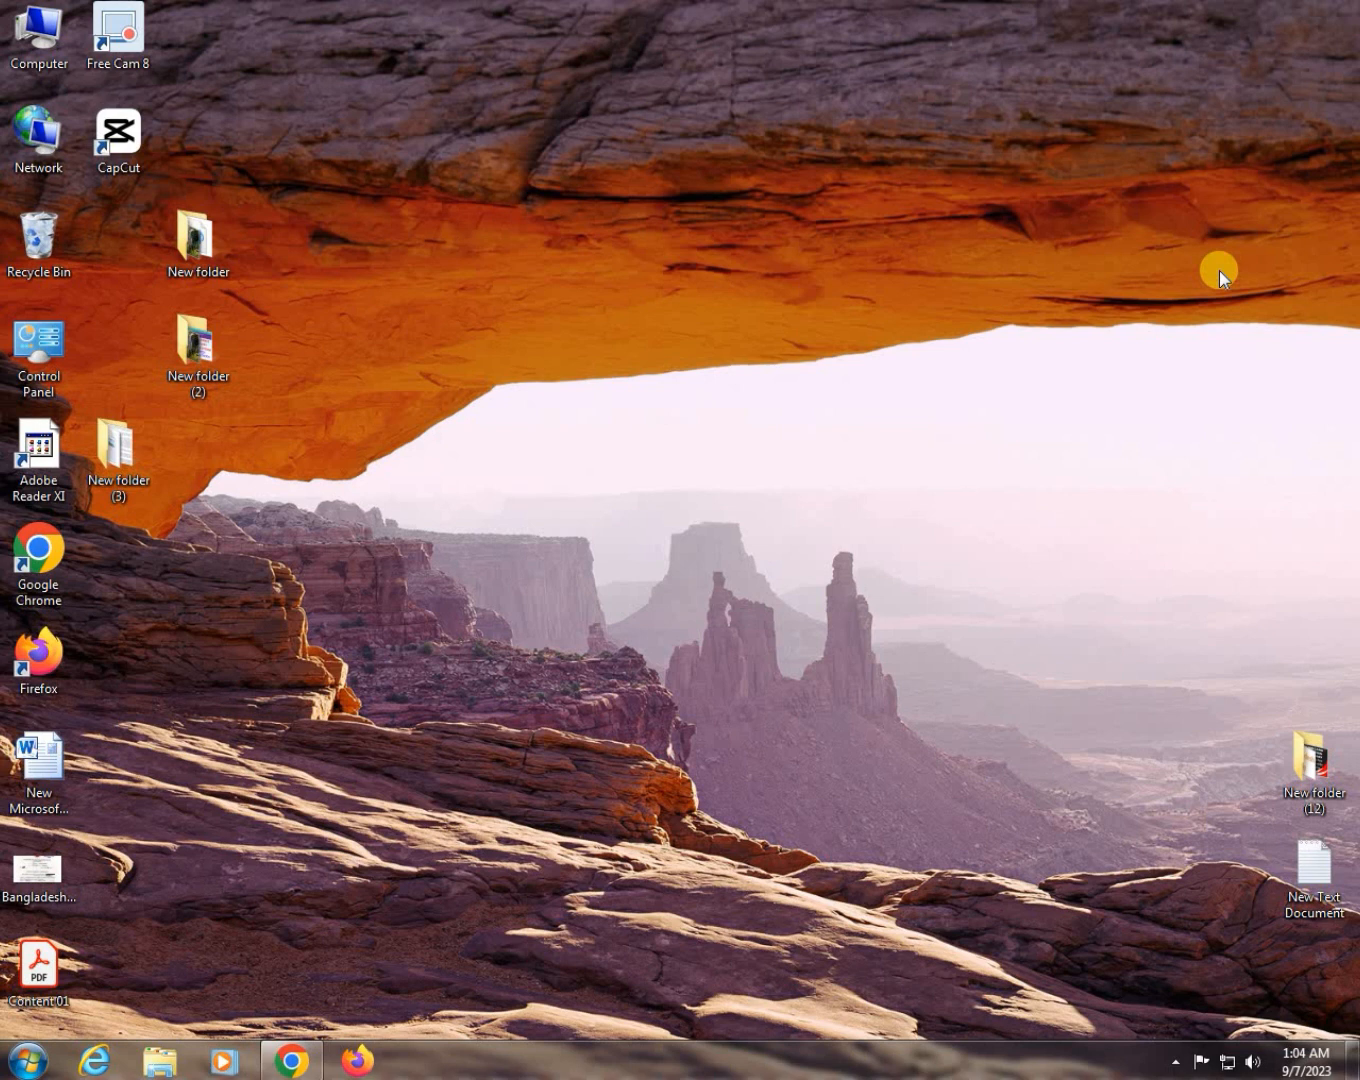
# In Chrome, search for "image to word doc converter" and open Zamzar's JPG to Word conversion page
pyautogui.click(290, 1055)
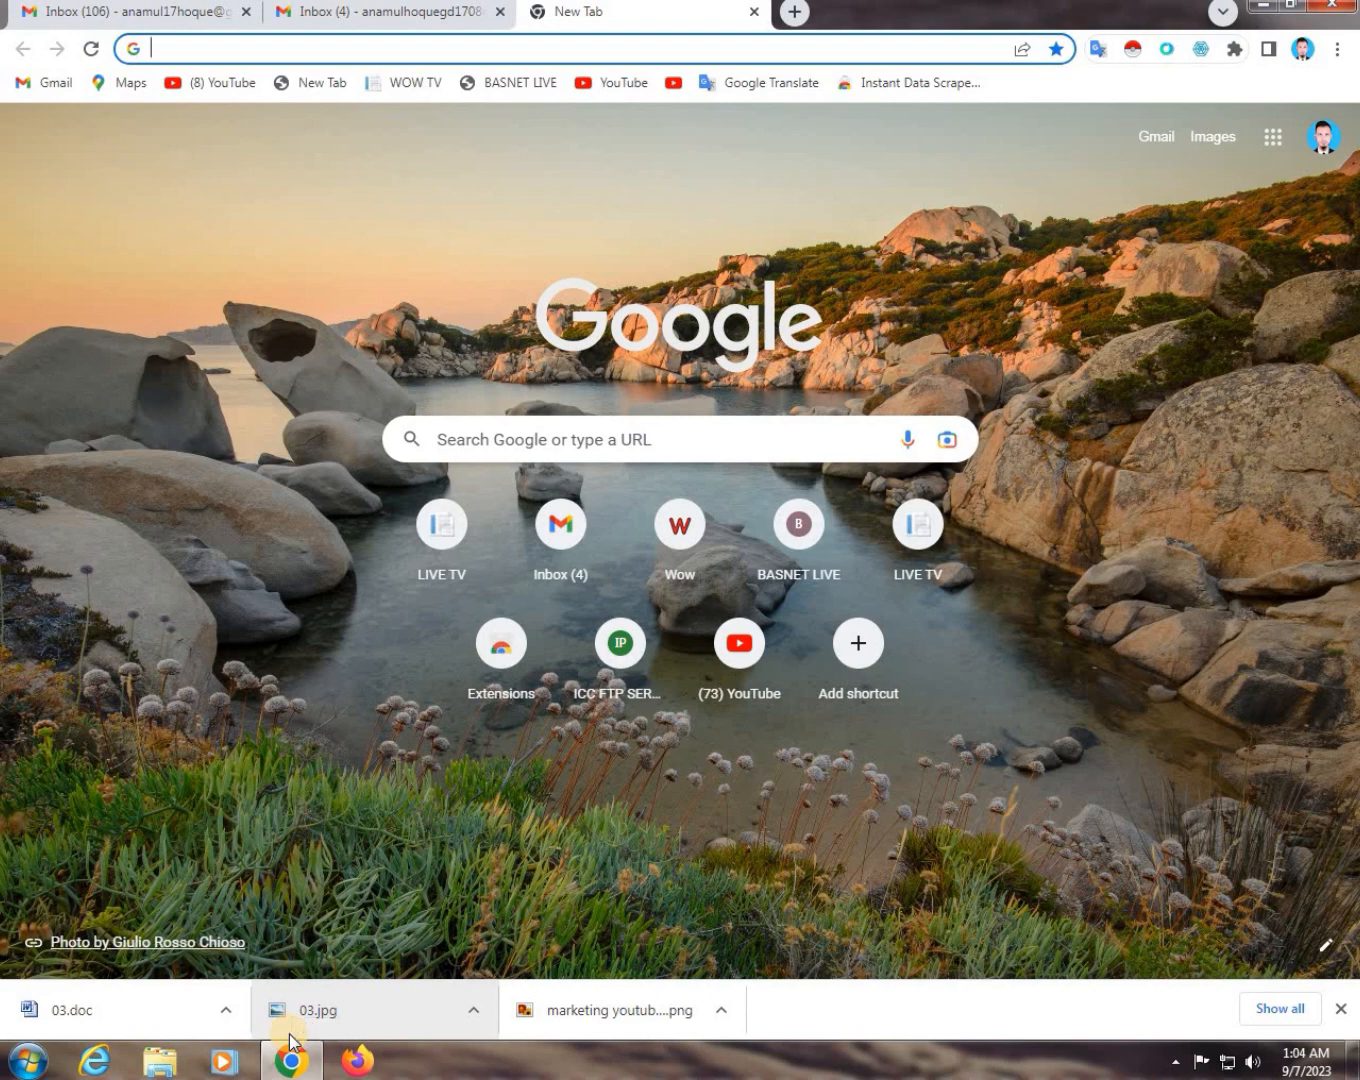
pyautogui.write('instagram.com')
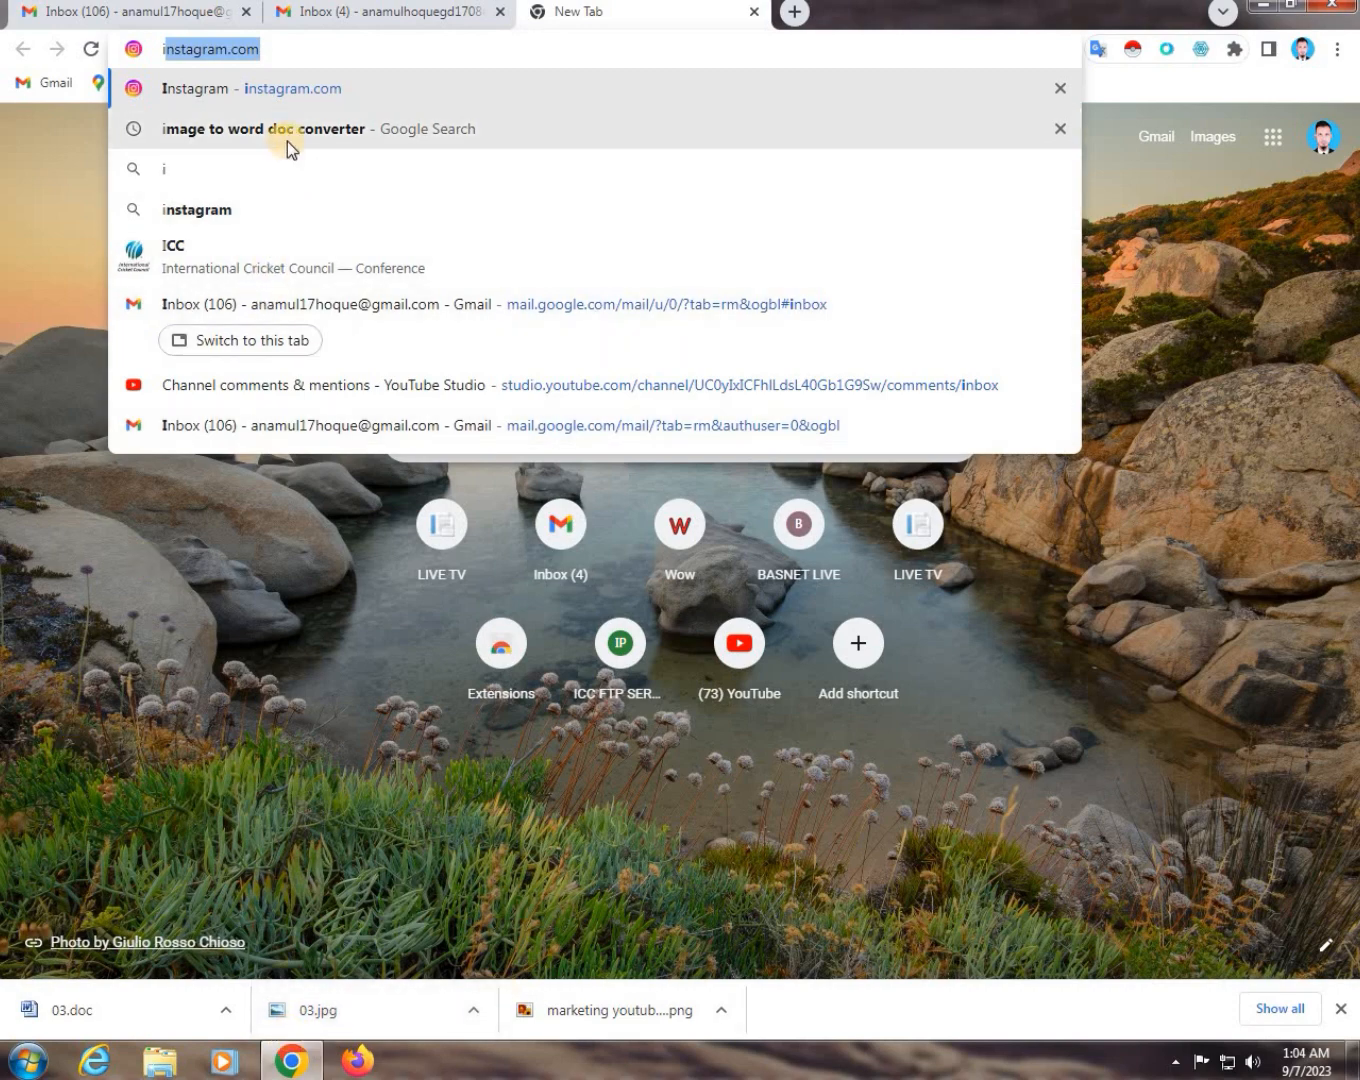
pyautogui.click(290, 133)
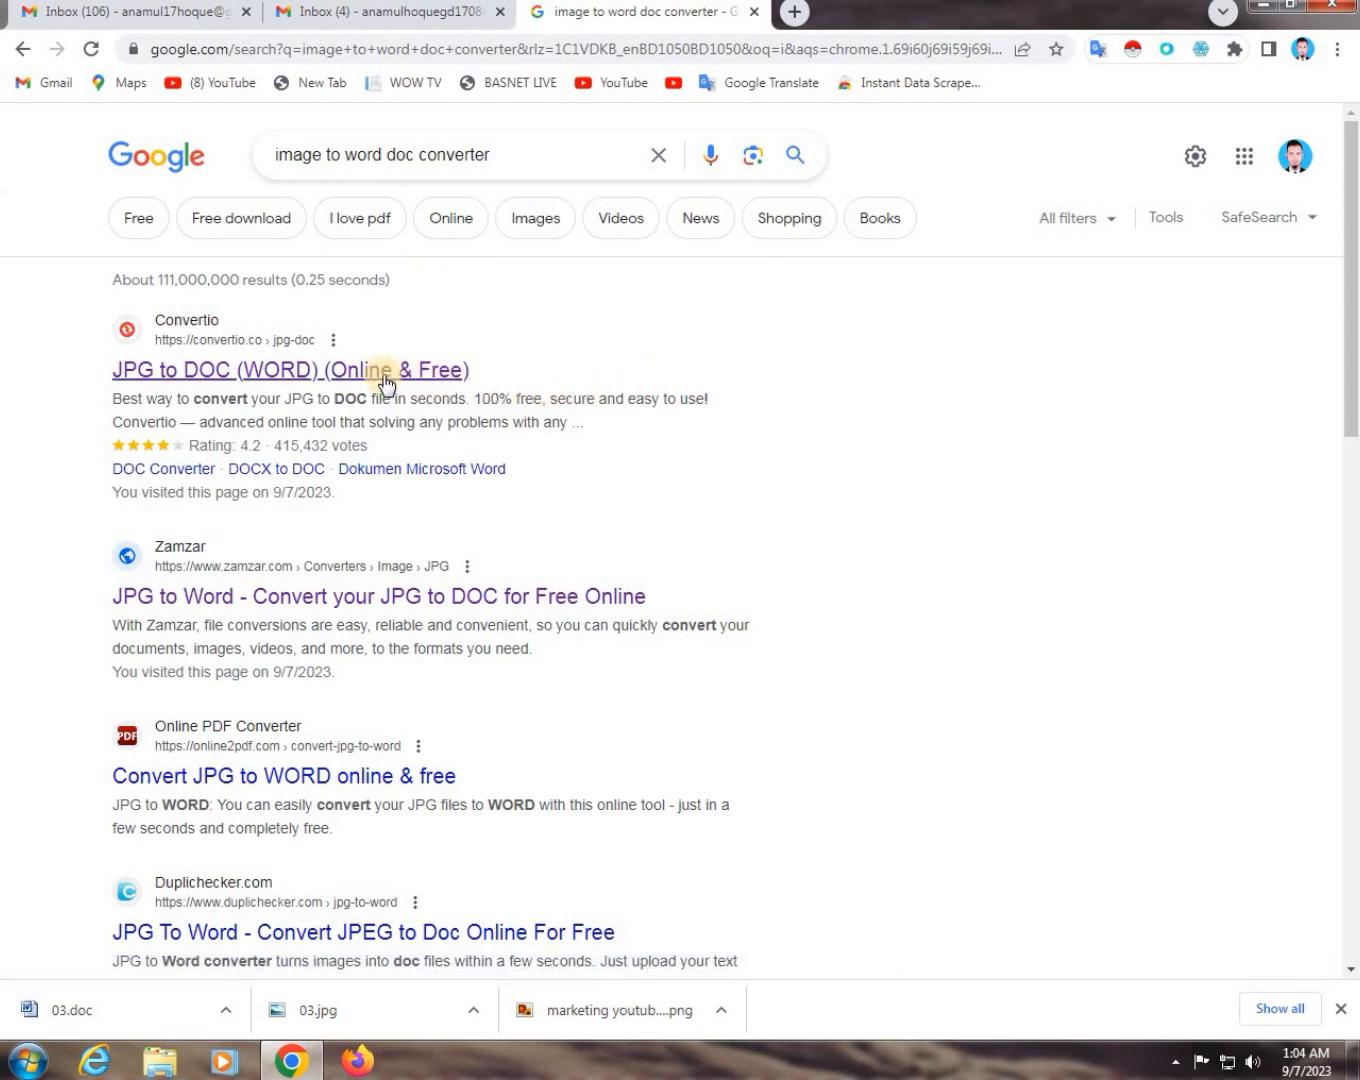
pyautogui.click(379, 597)
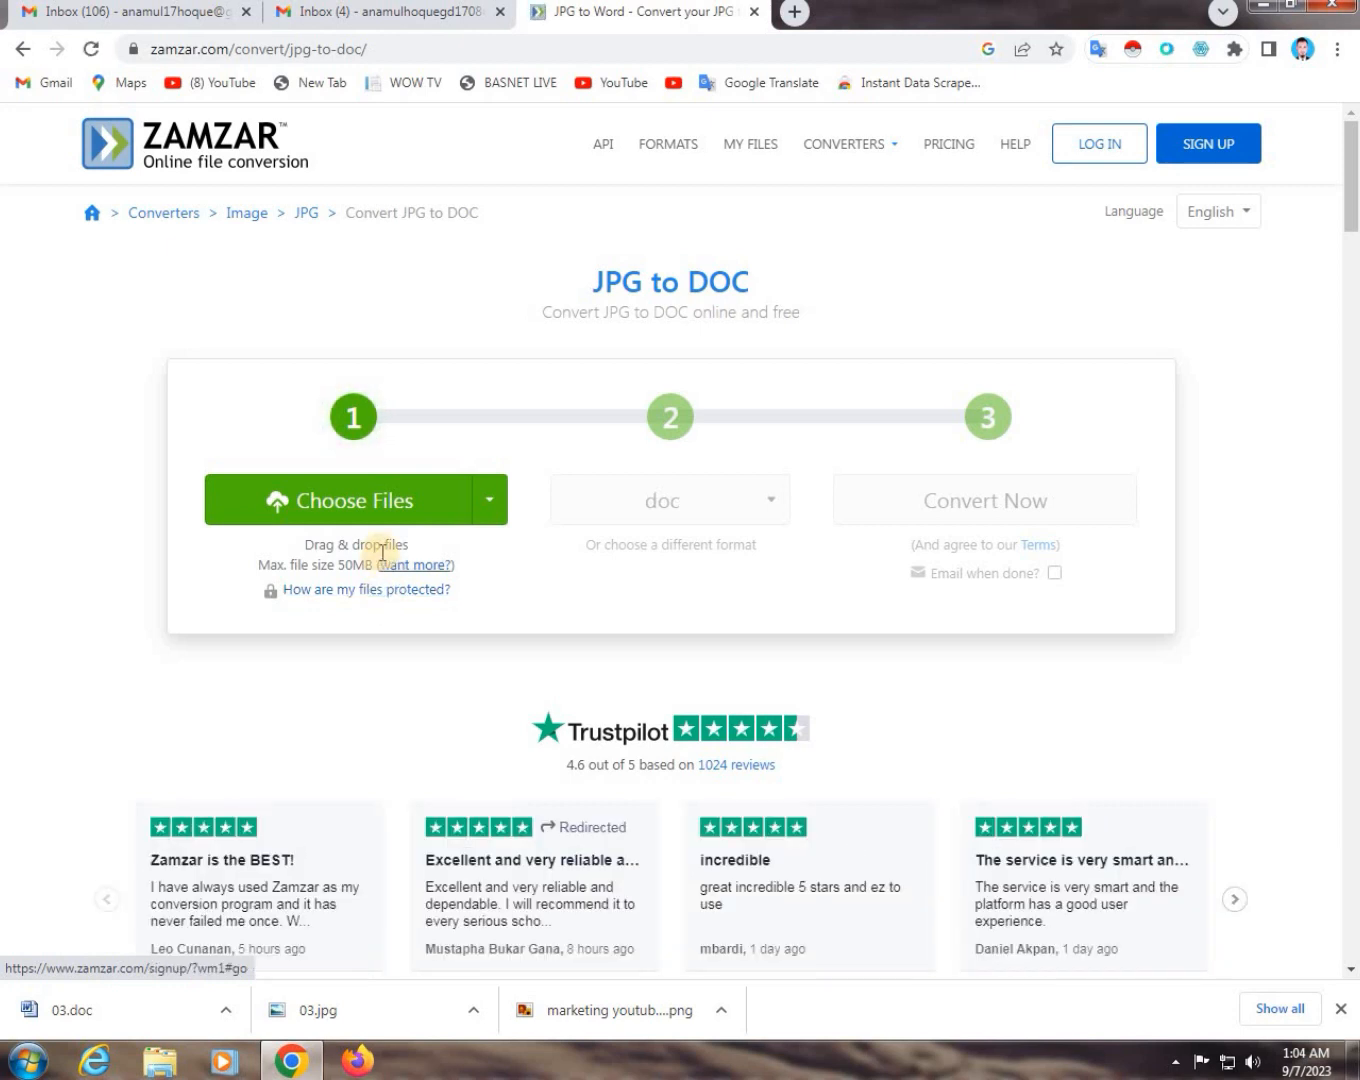
# Choose the Screenshot_3 image from New folder (3) on the desktop as the file to convert to doc
pyautogui.click(381, 511)
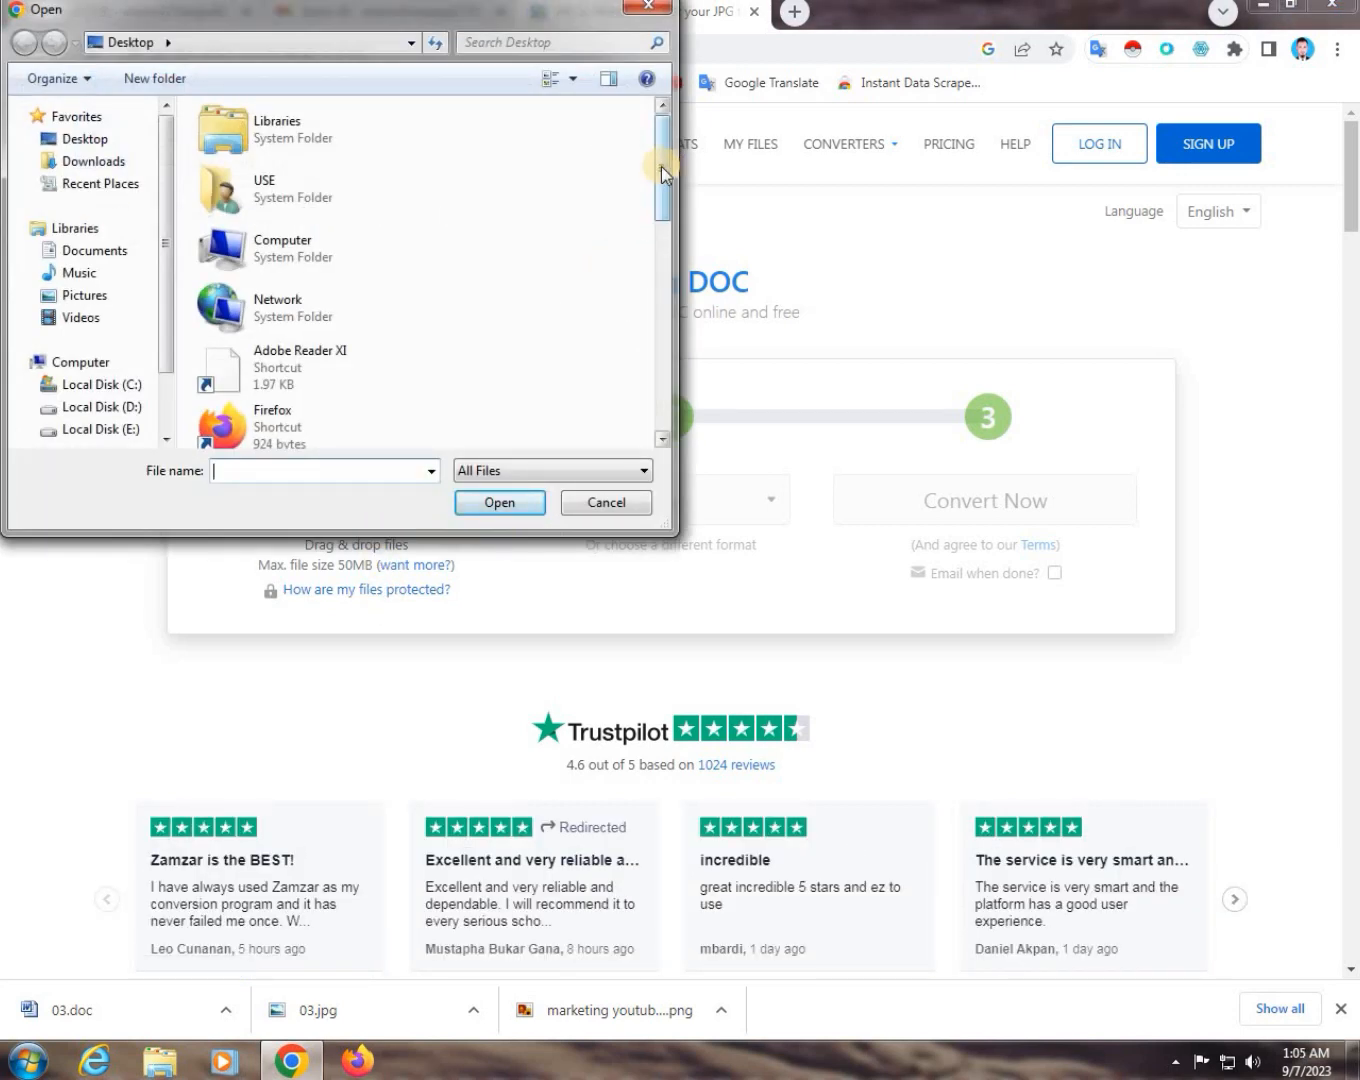
pyautogui.moveTo(661, 166); pyautogui.dragTo(656, 299)
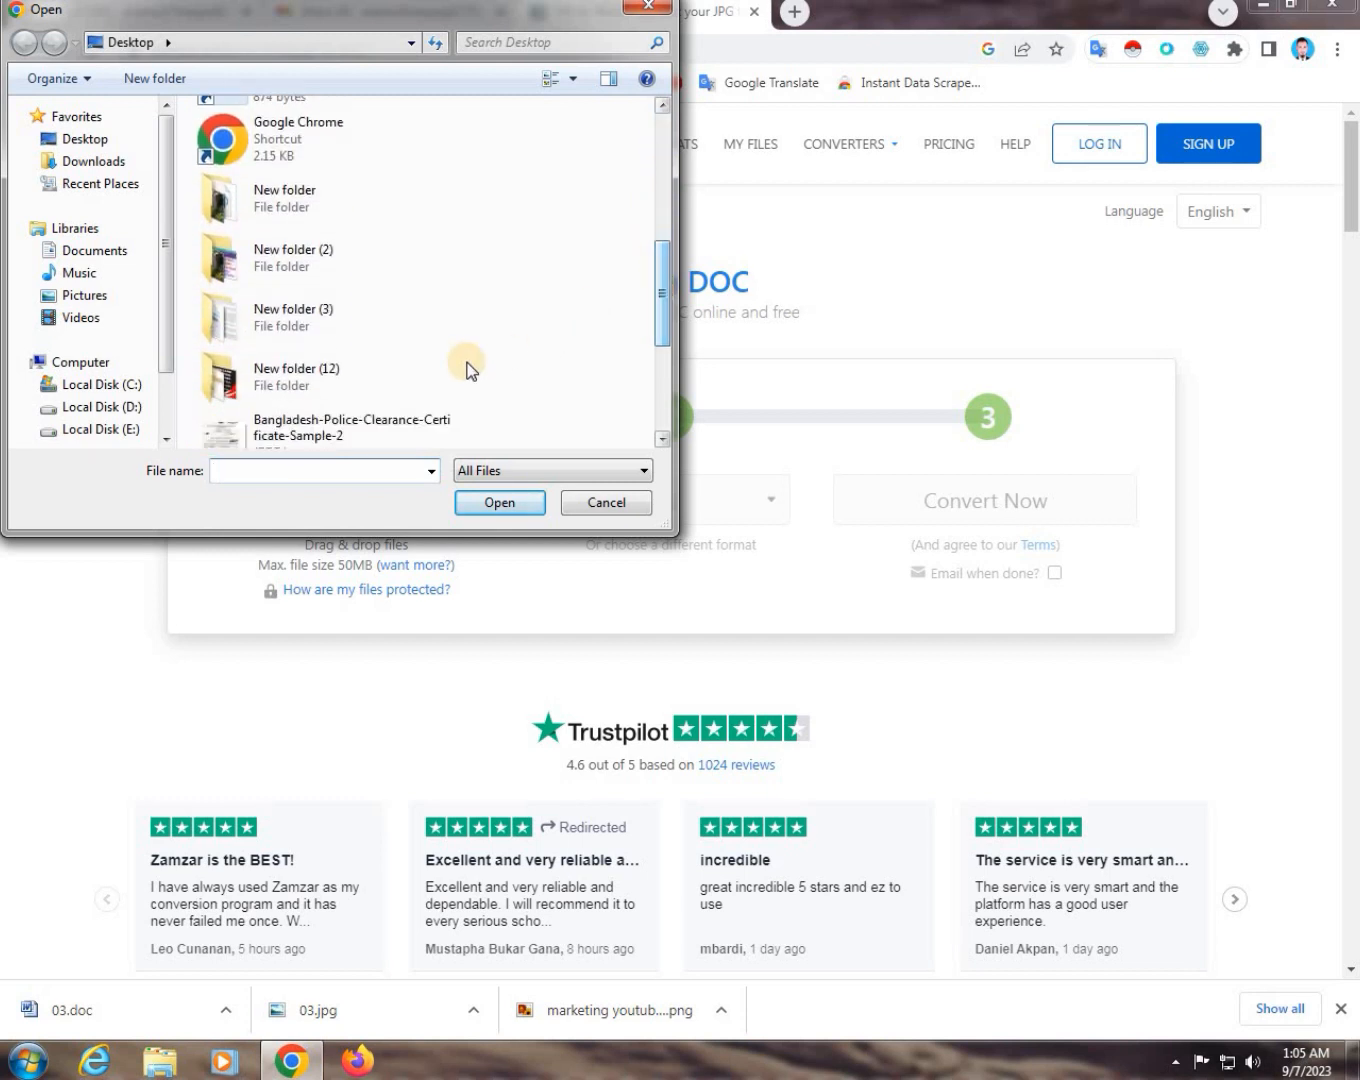
pyautogui.doubleClick(268, 323)
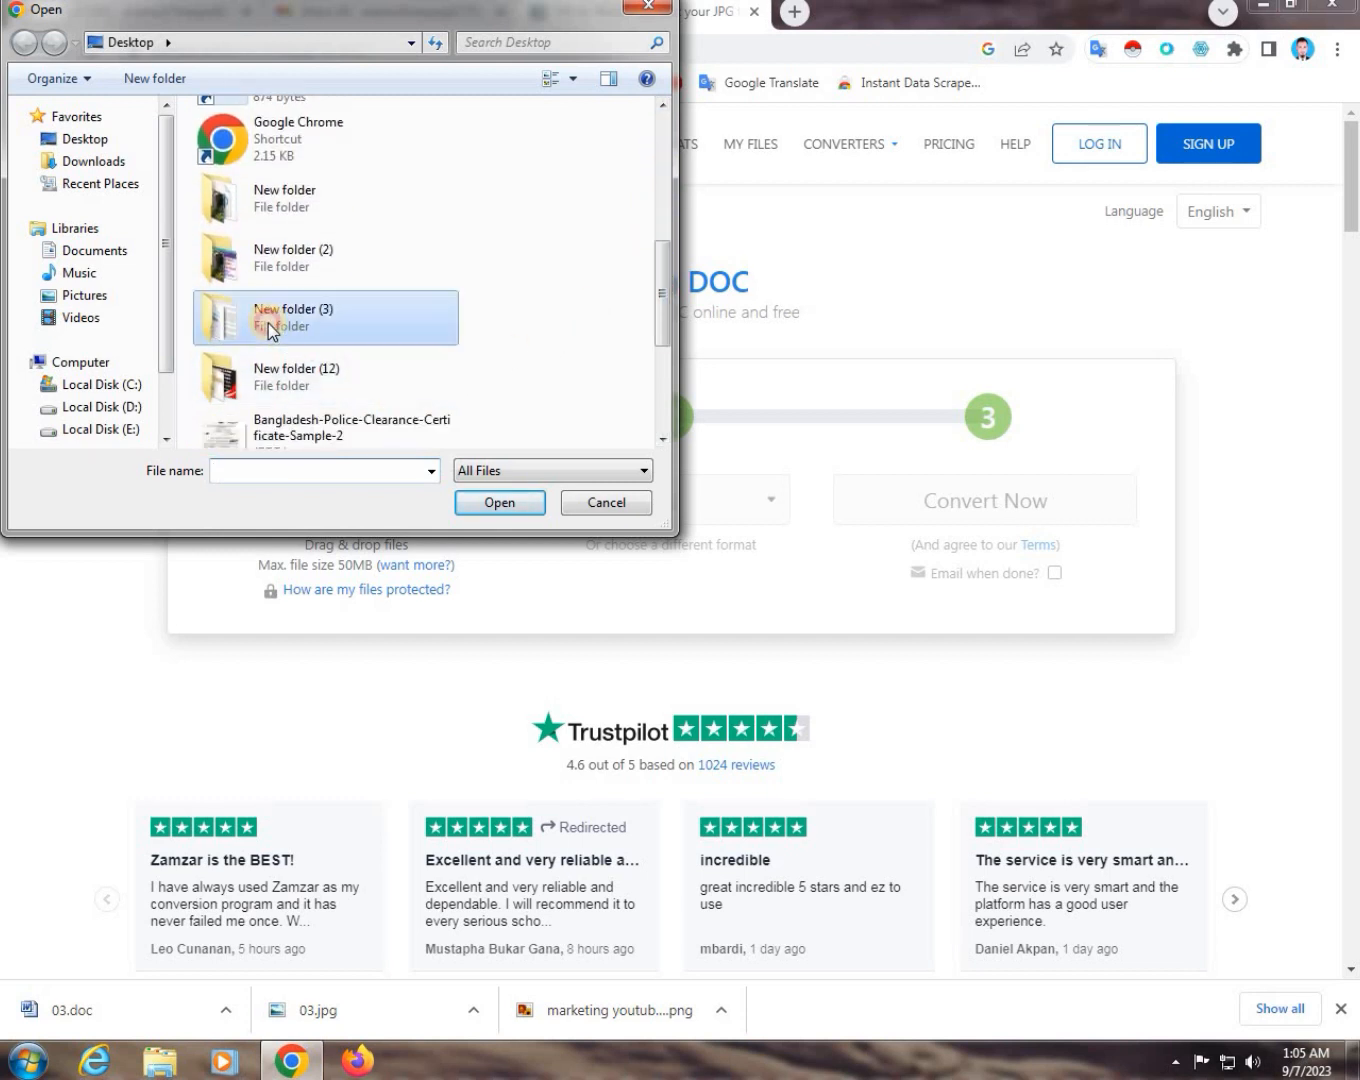
pyautogui.click(295, 433)
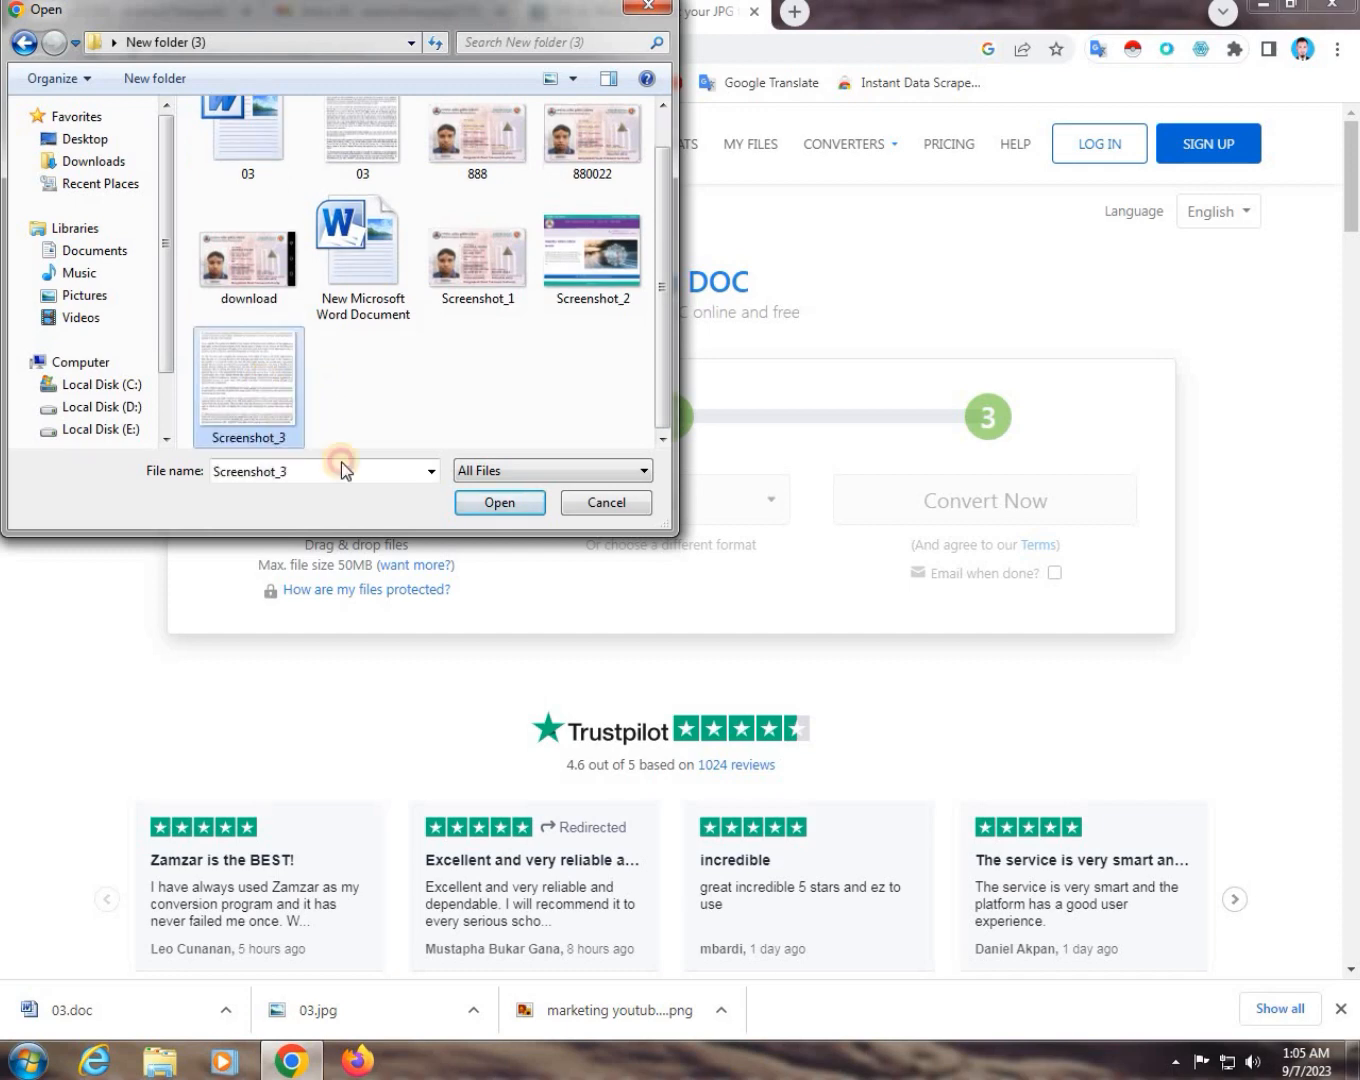
pyautogui.click(500, 503)
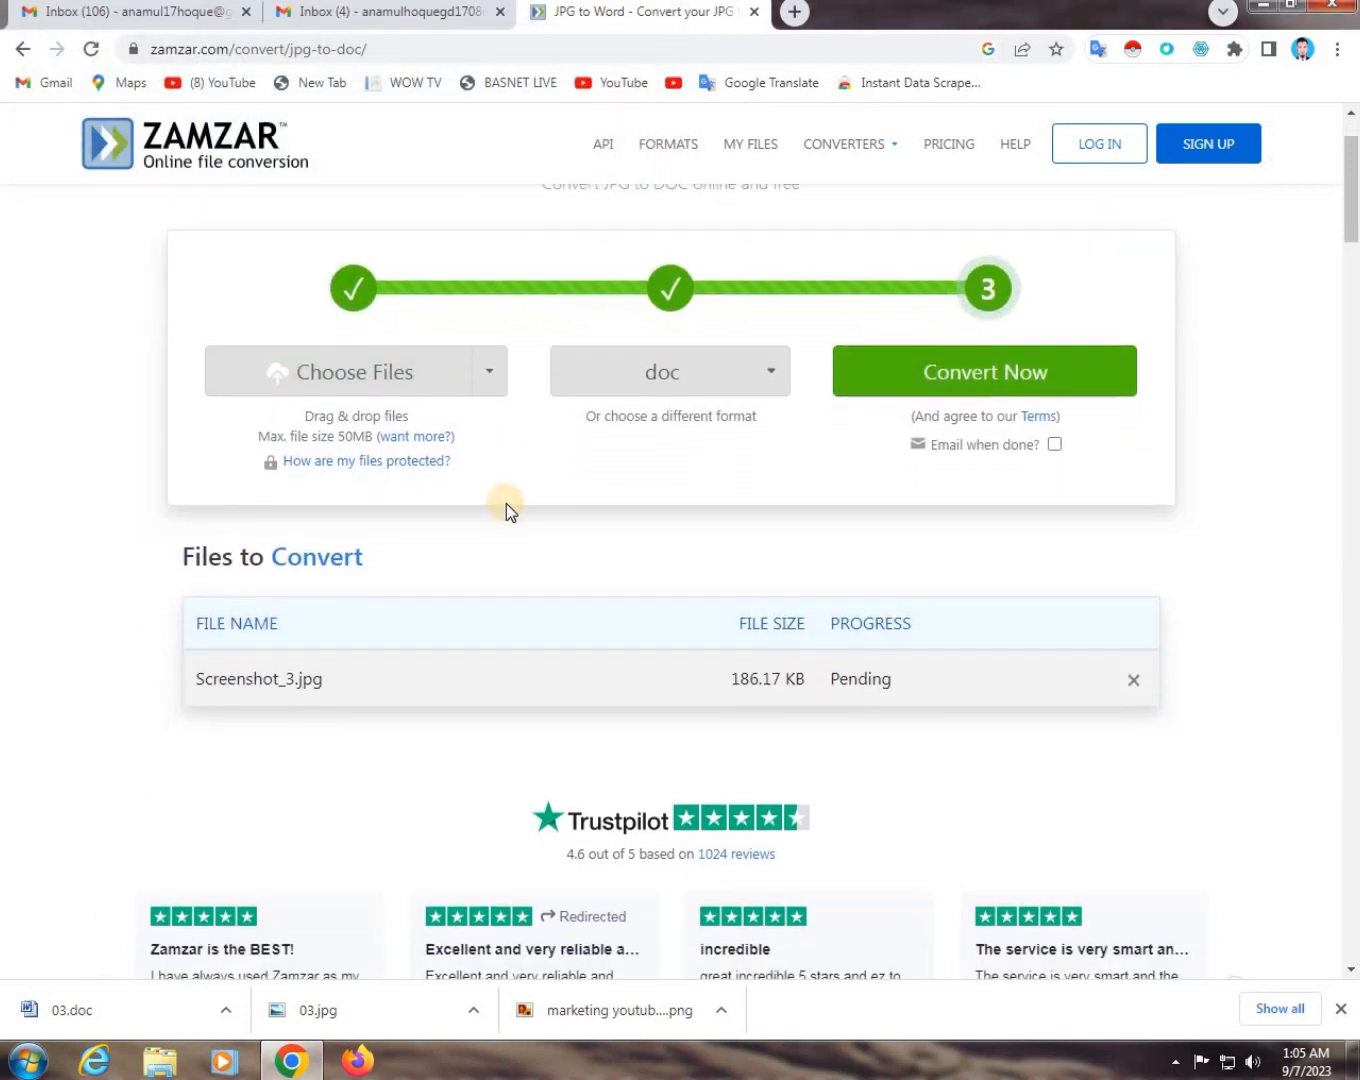
# Convert the image to doc and download the converted file, placing a copy on the desktop
pyautogui.click(987, 378)
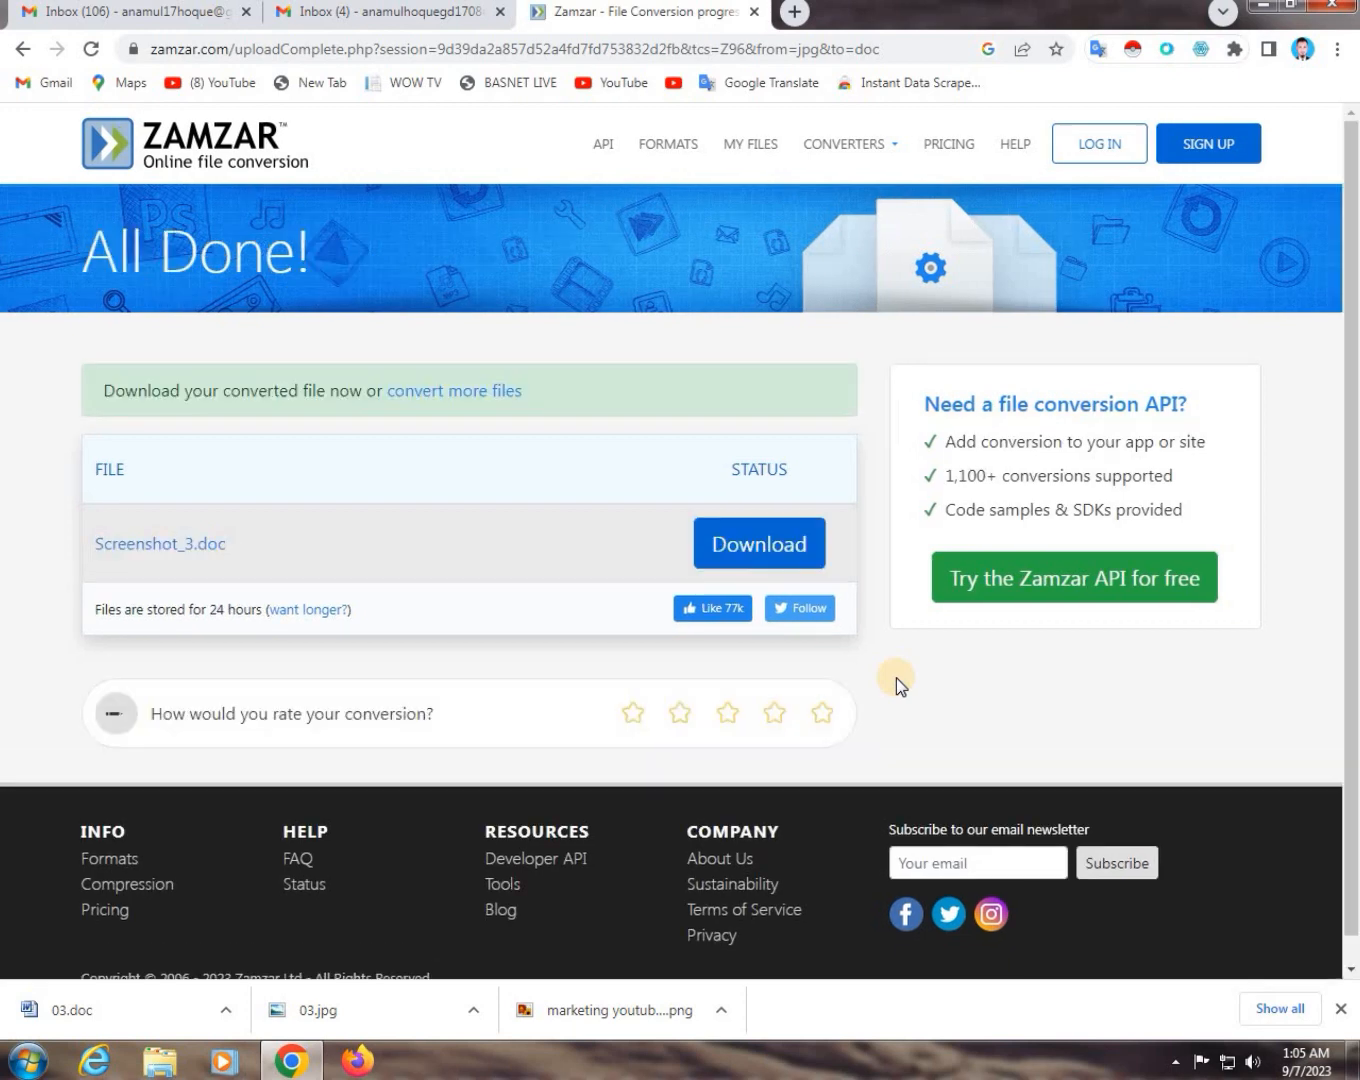
pyautogui.click(773, 553)
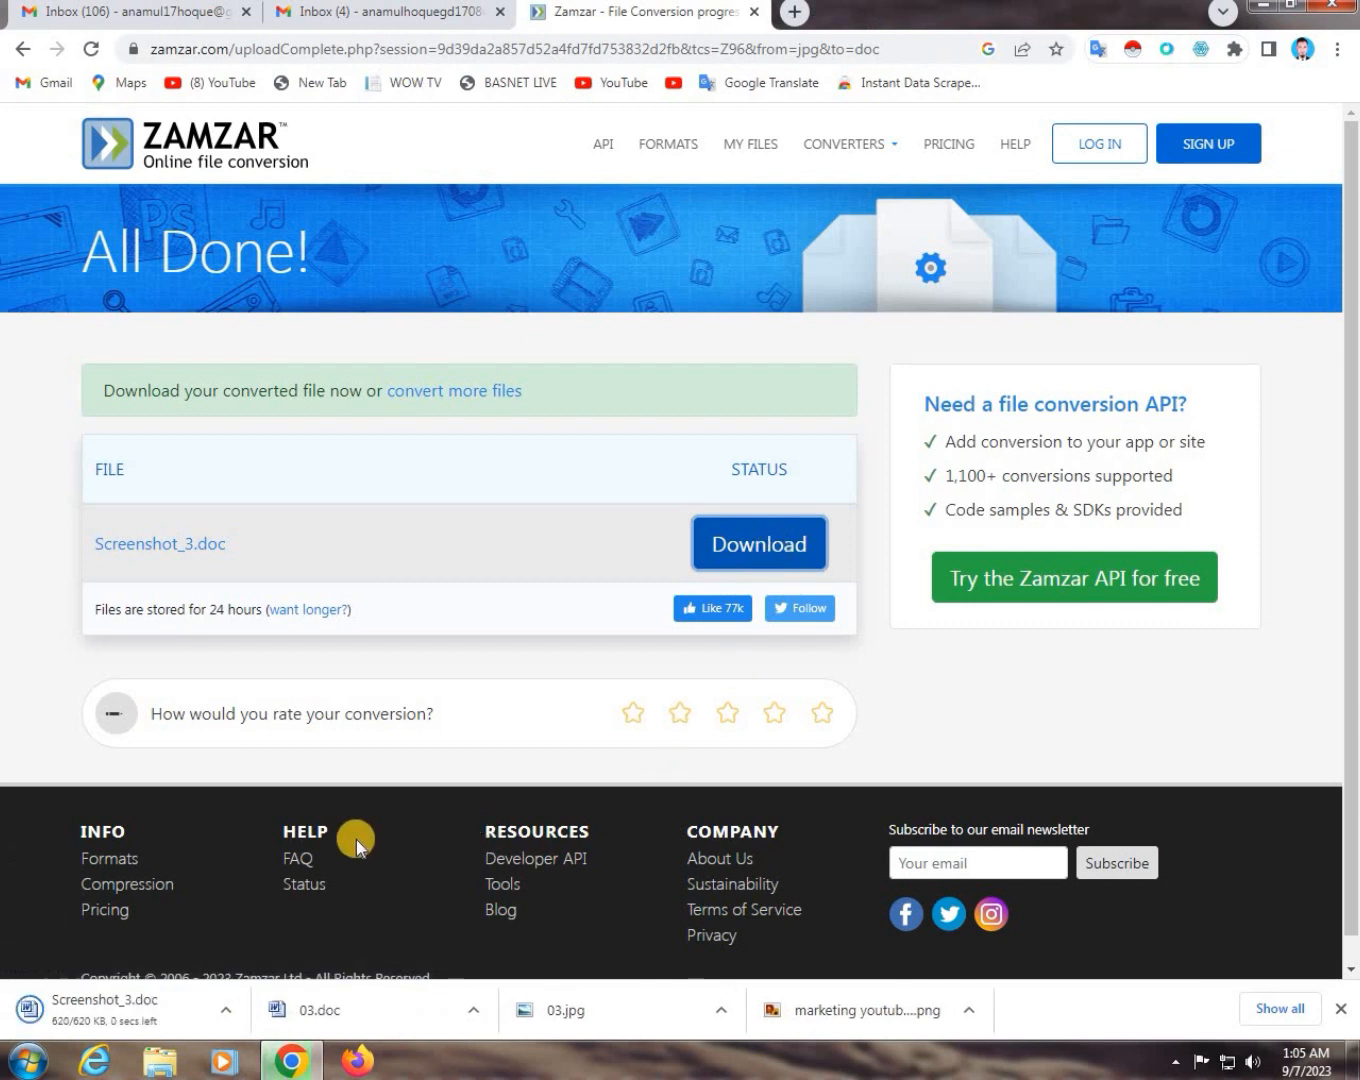
pyautogui.click(91, 1012)
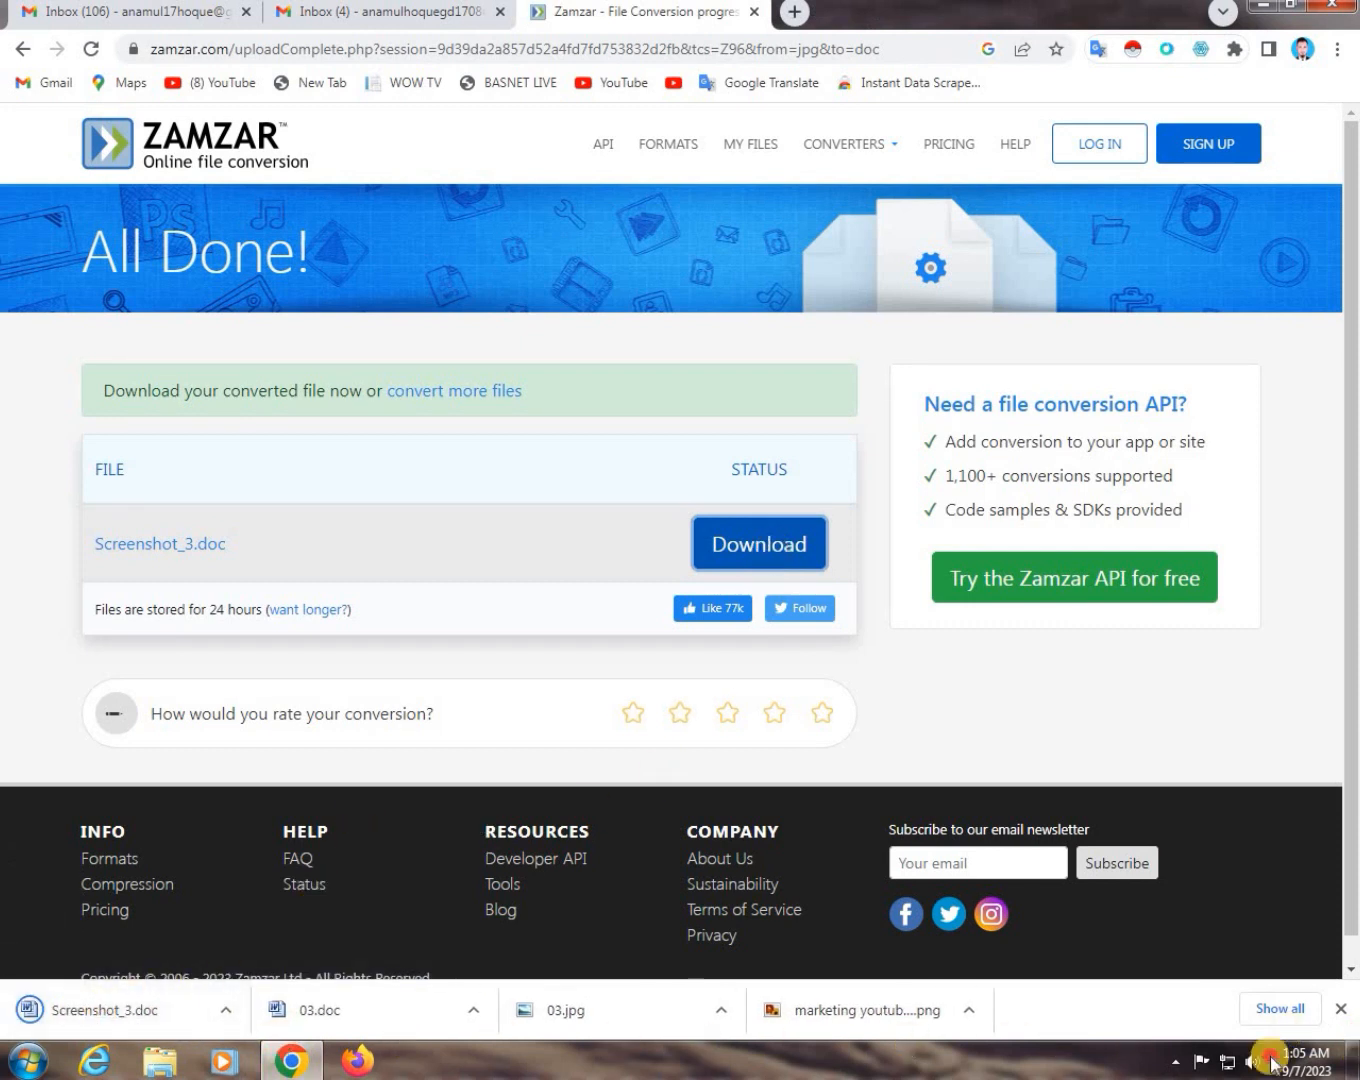
pyautogui.moveTo(72, 1020); pyautogui.dragTo(630, 533)
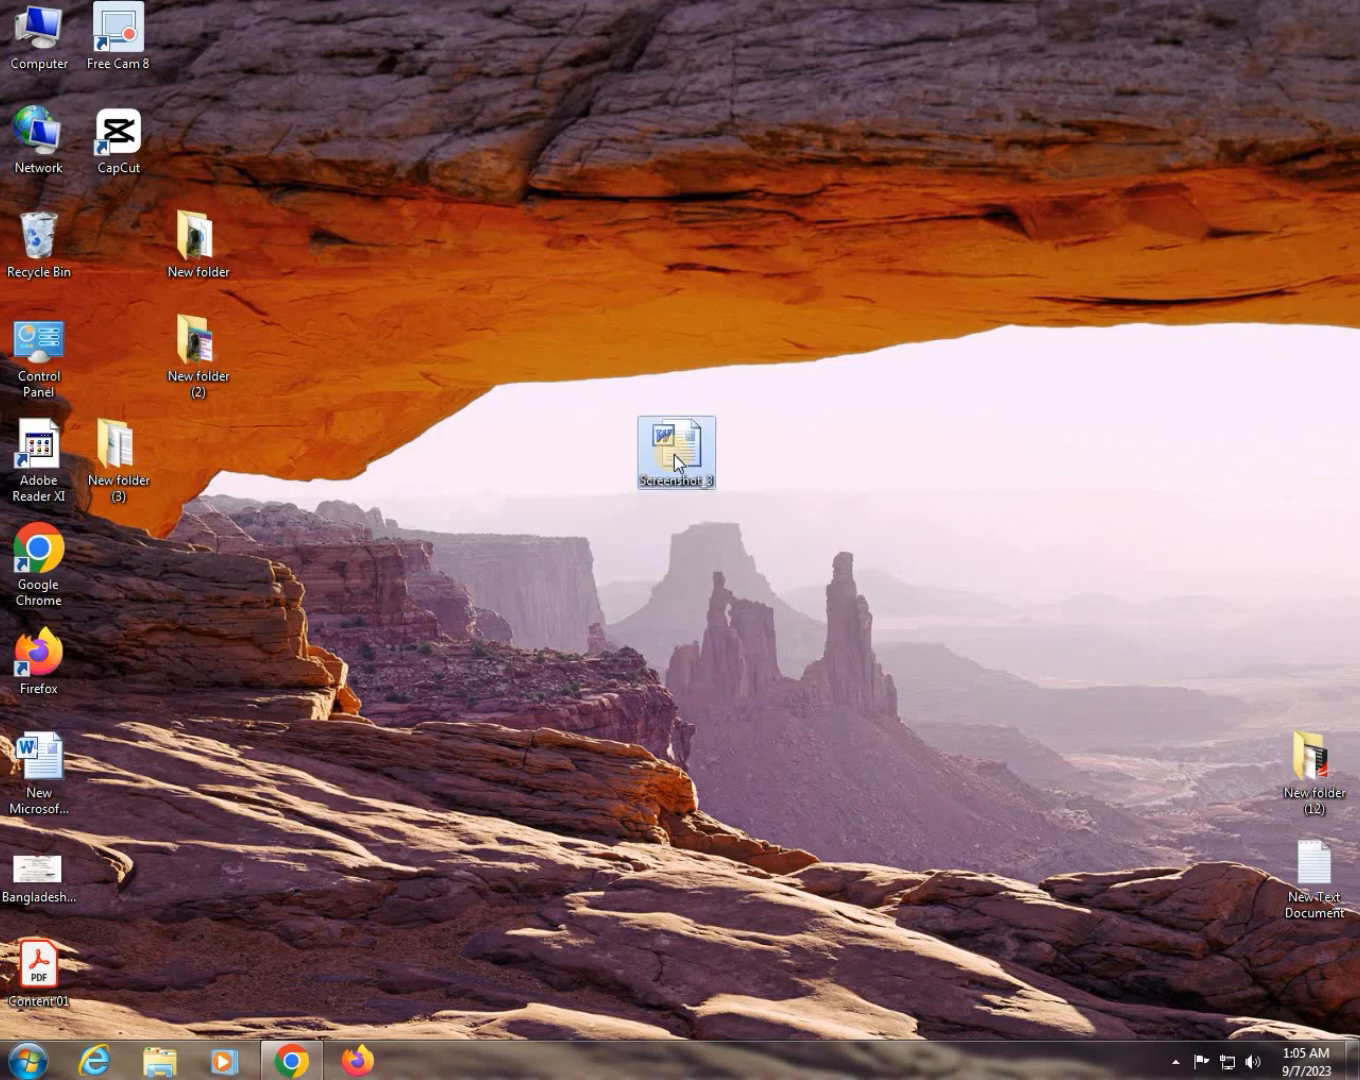
# Open the Screenshot_3 document from the desktop in Word, dismiss the activation wizard and enable editing
pyautogui.doubleClick(673, 453)
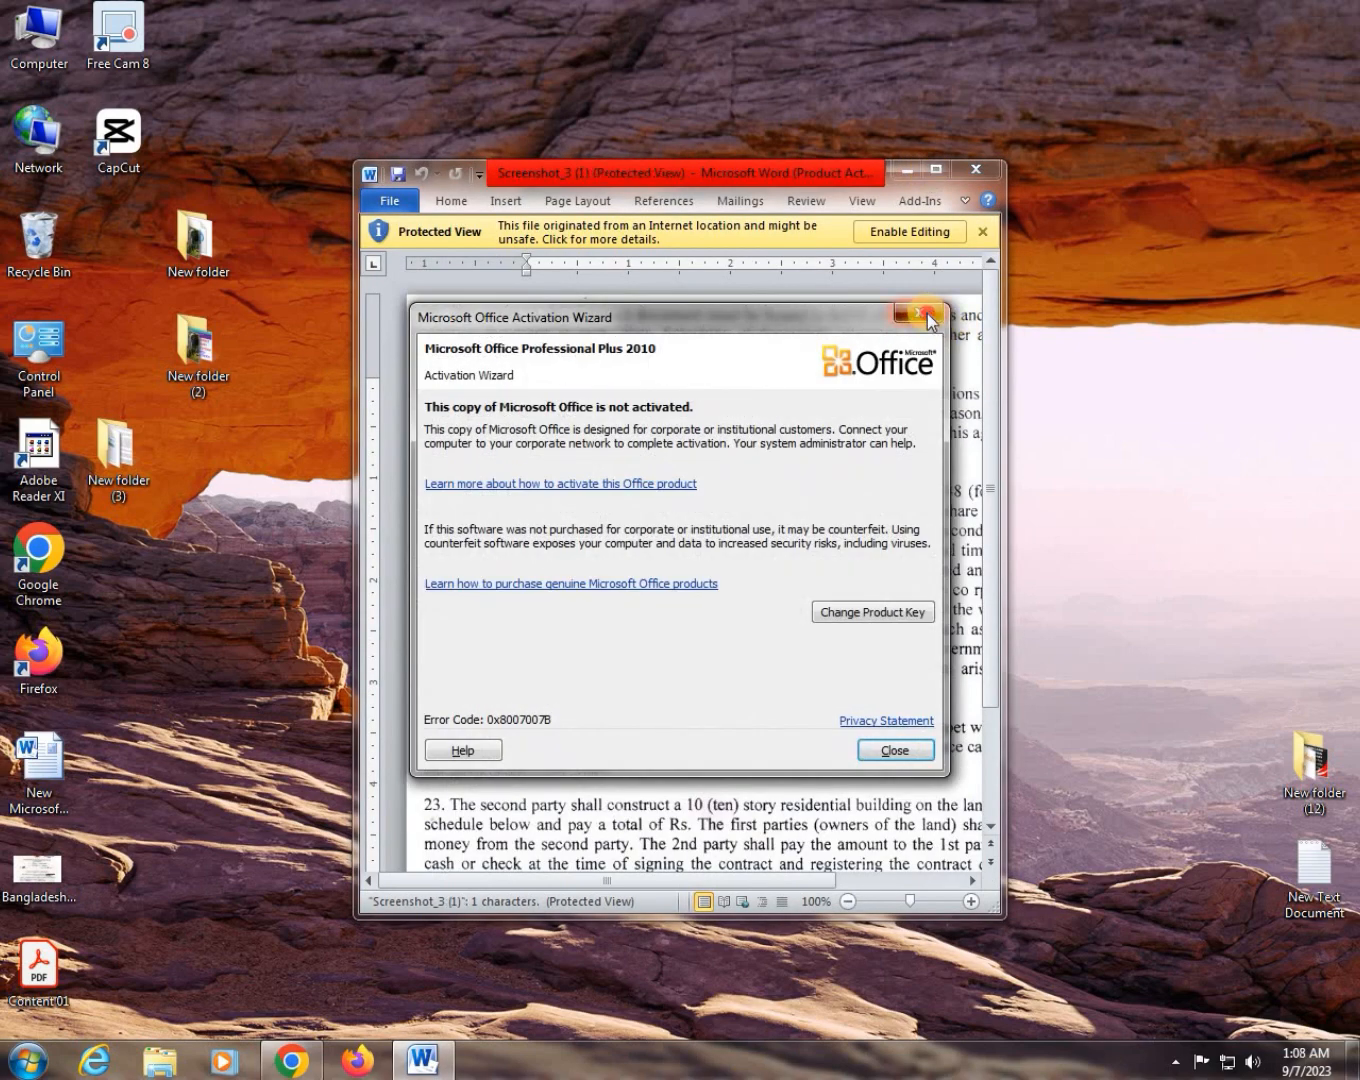
pyautogui.click(907, 313)
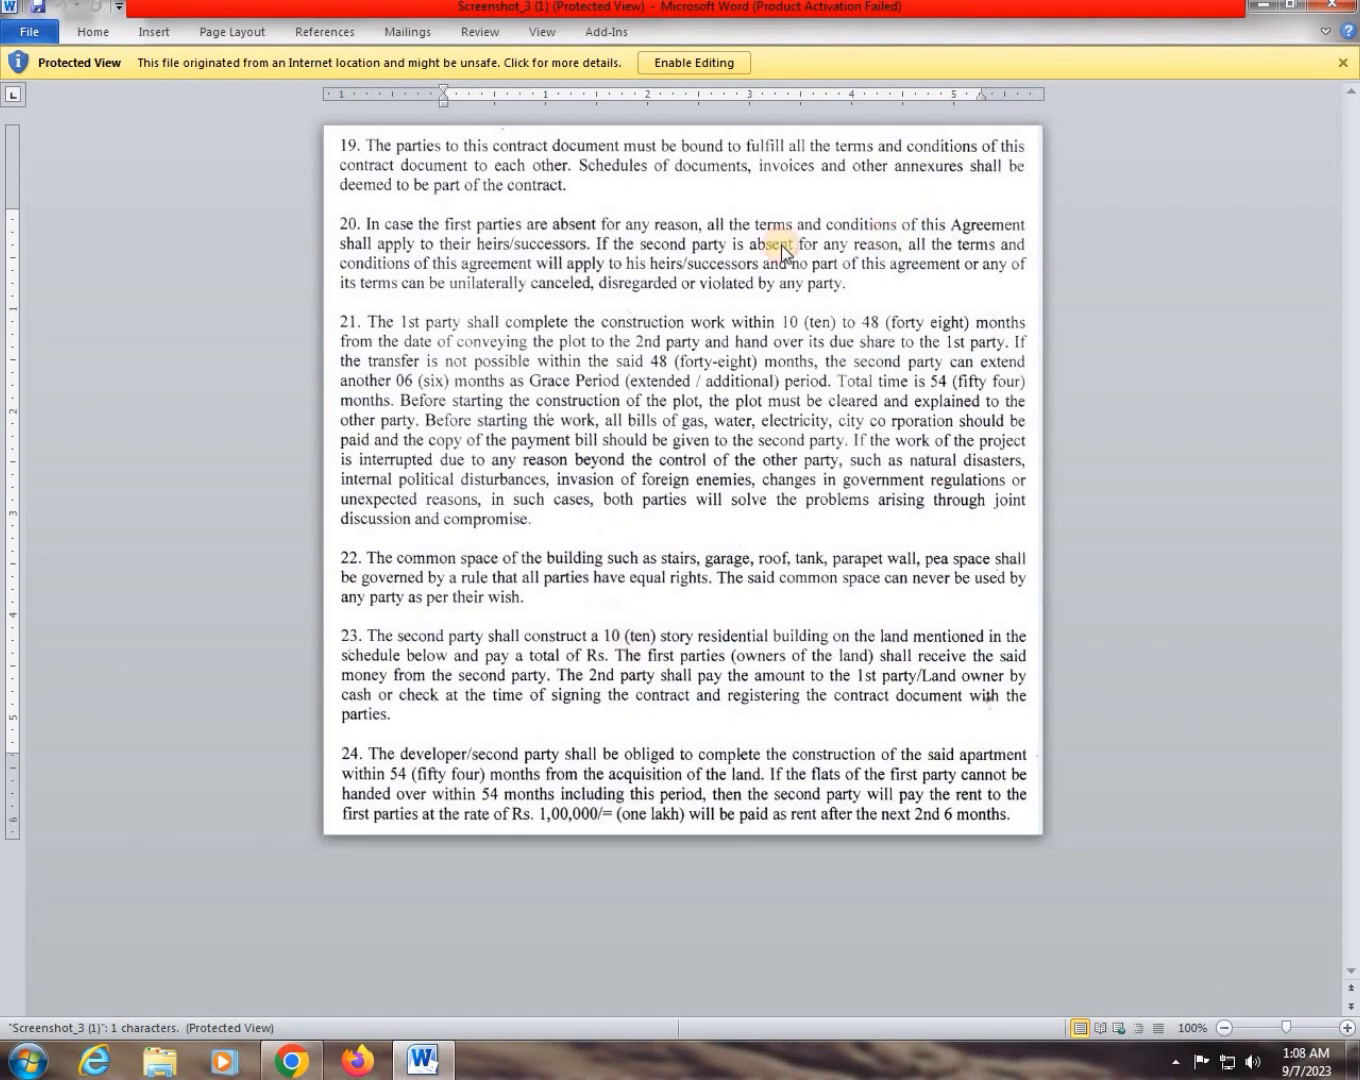
pyautogui.click(693, 62)
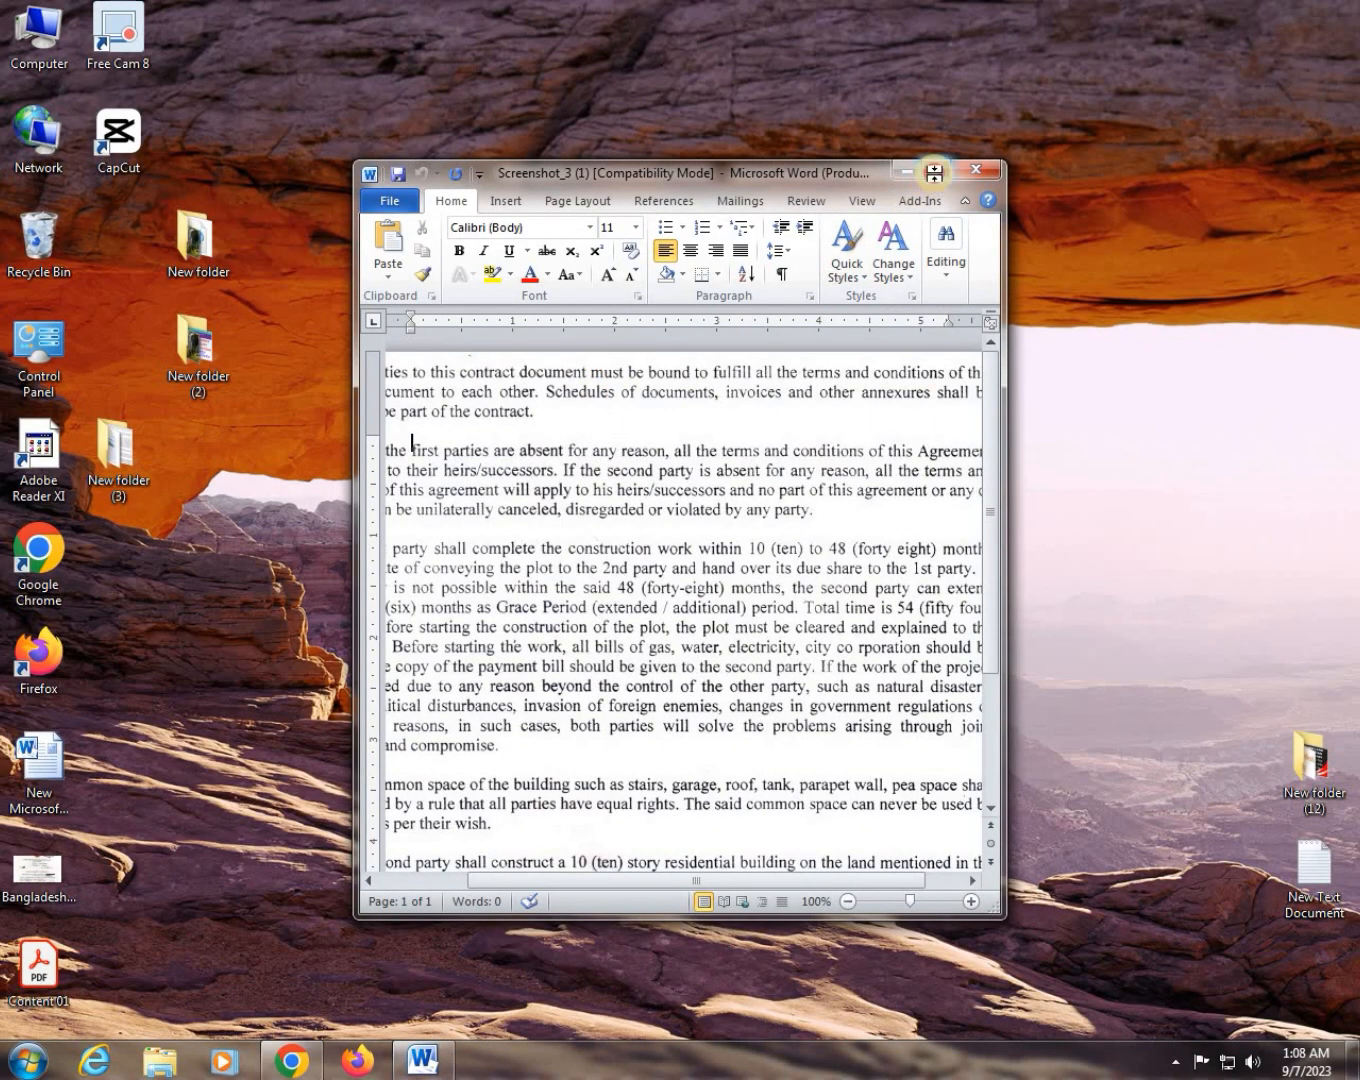
# Maximize the Word document and try to select the contract text on the page
pyautogui.click(935, 170)
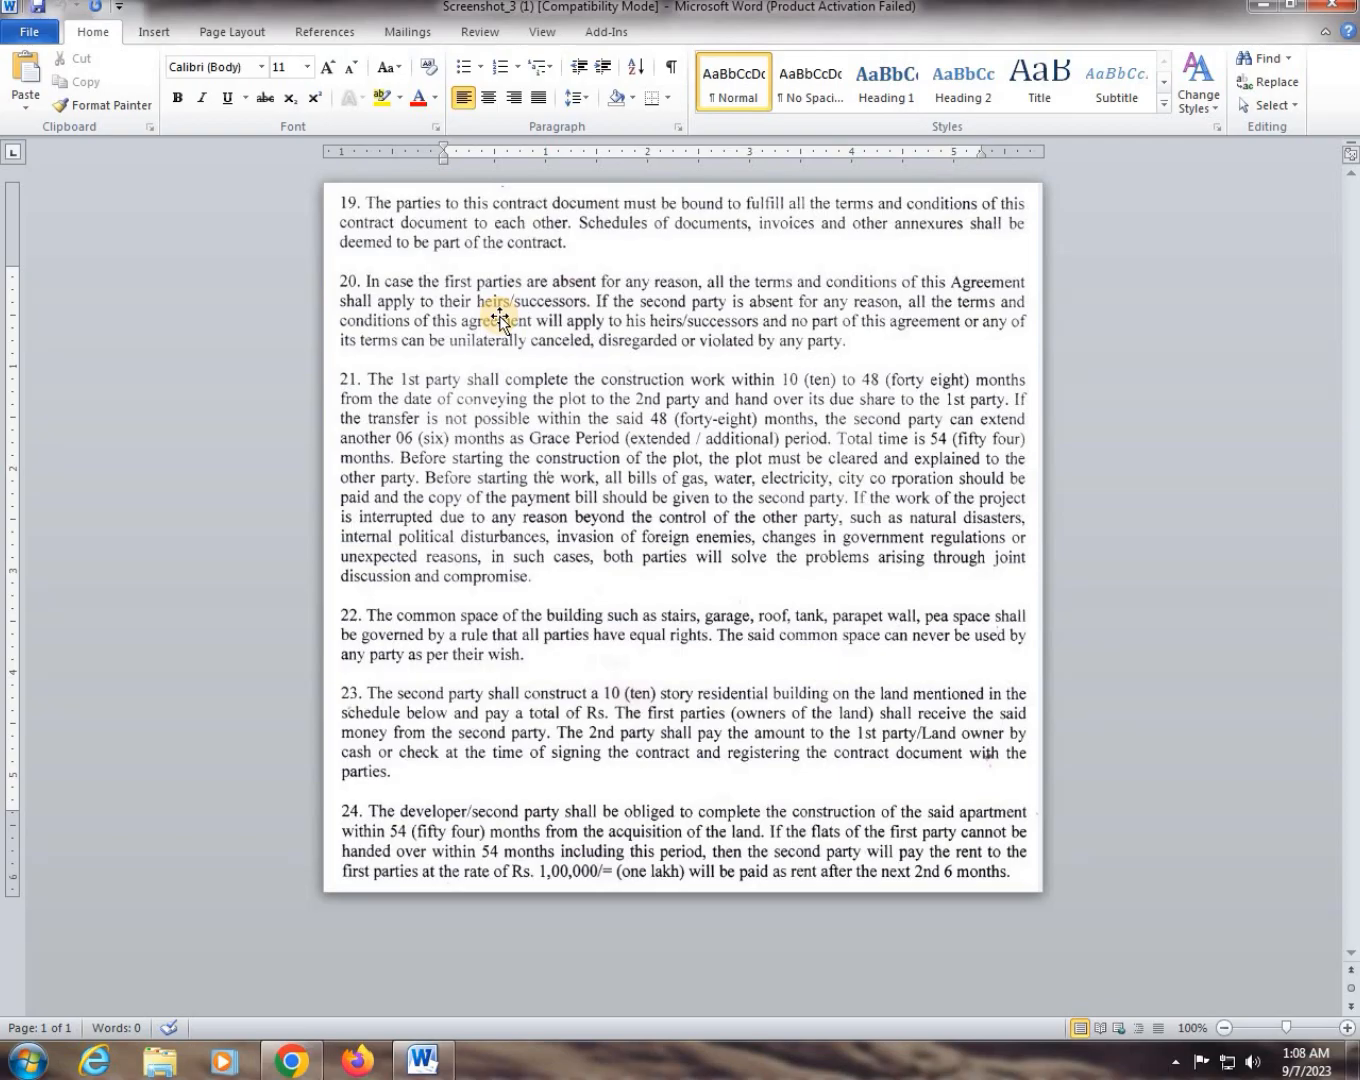
pyautogui.moveTo(534, 365); pyautogui.dragTo(563, 407)
pyautogui.moveTo(764, 396); pyautogui.dragTo(628, 333)
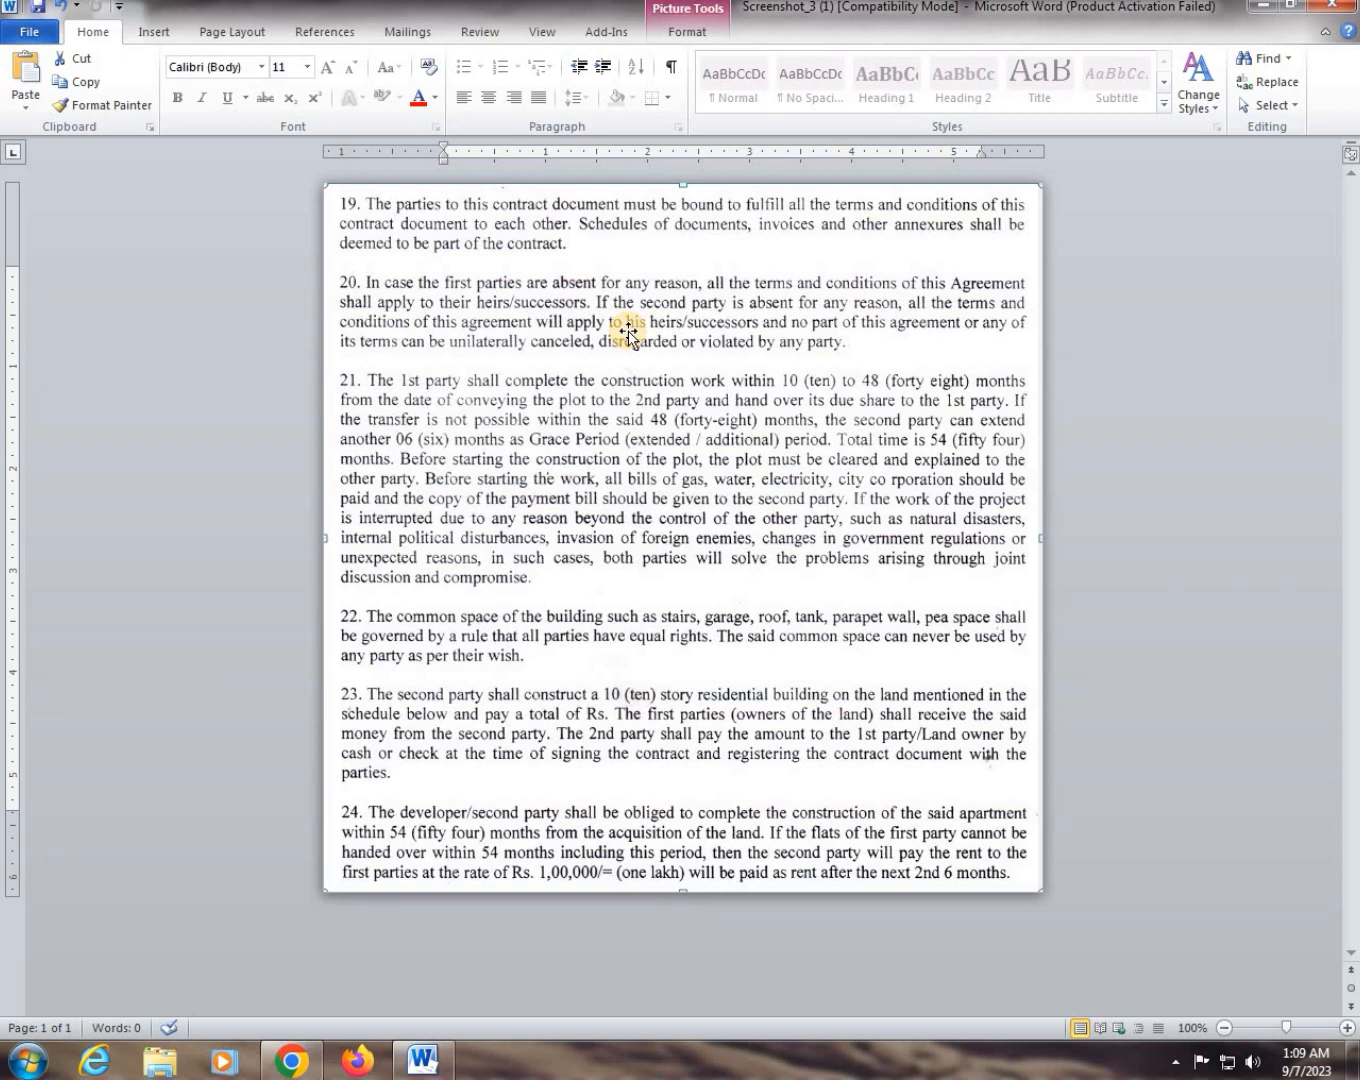
# Switch to Chrome and open Google Drive from the second Gmail account's Google apps
pyautogui.click(290, 1063)
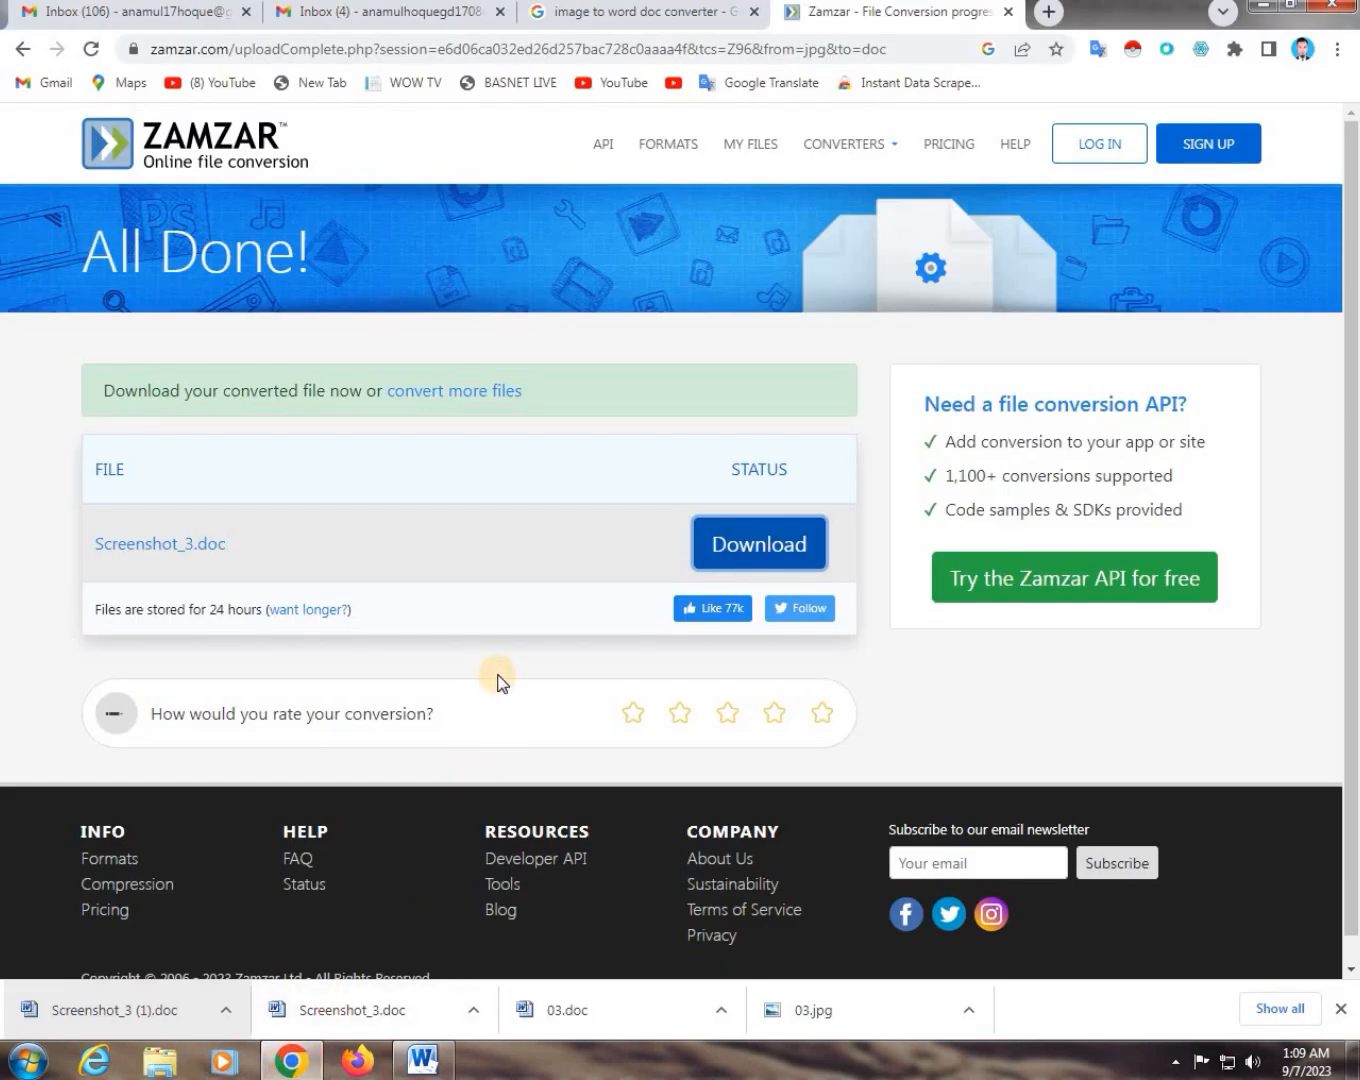
pyautogui.click(452, 18)
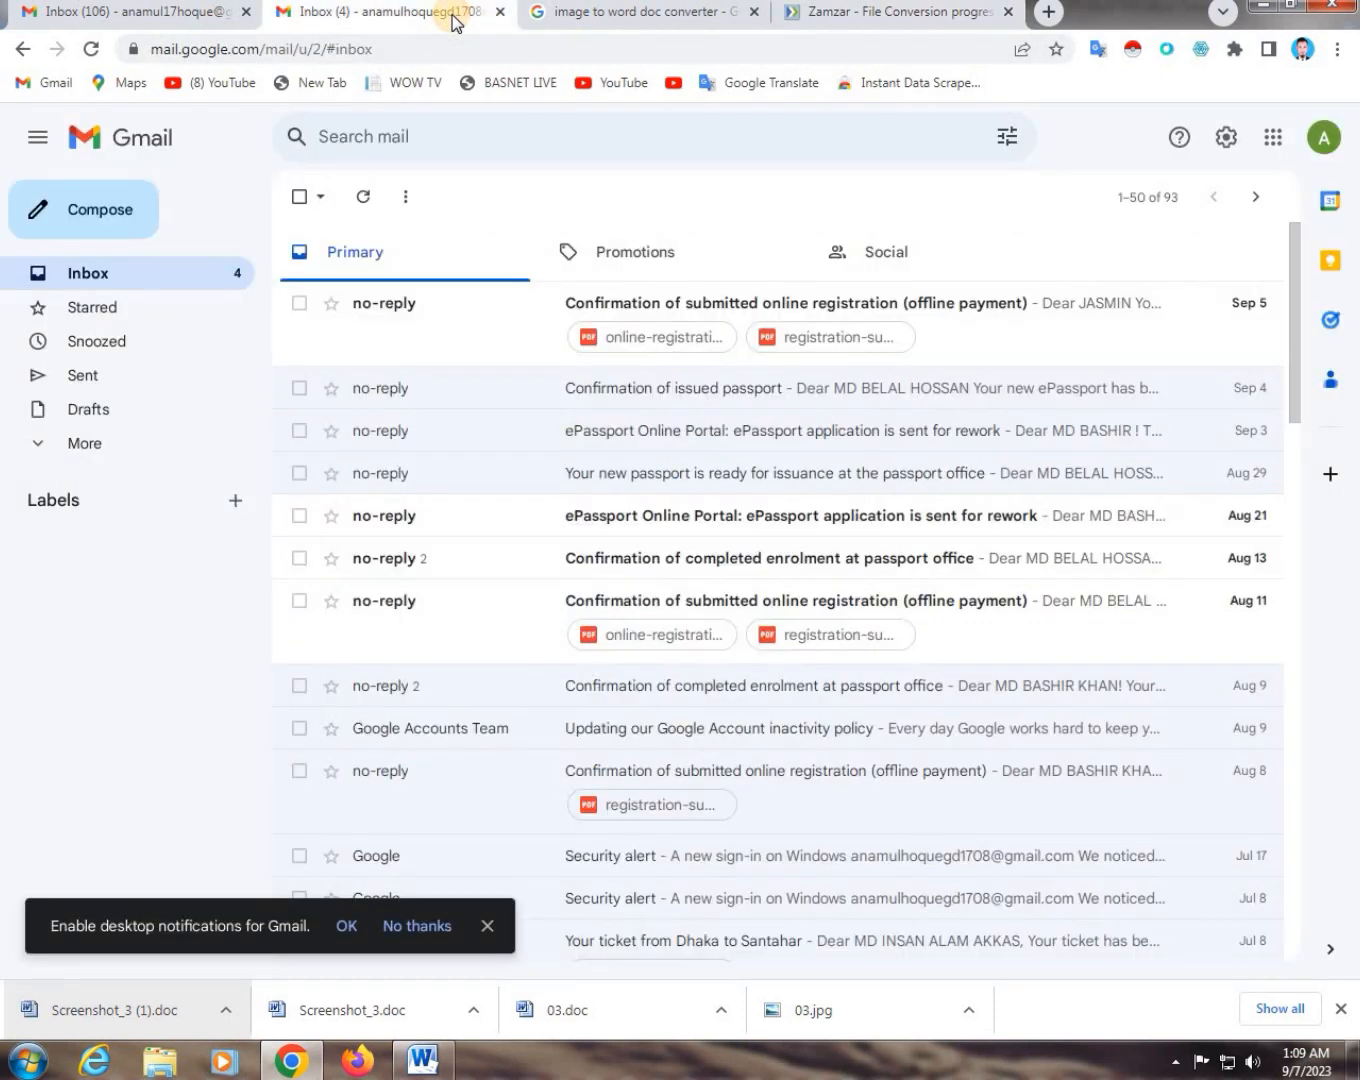
pyautogui.click(1273, 144)
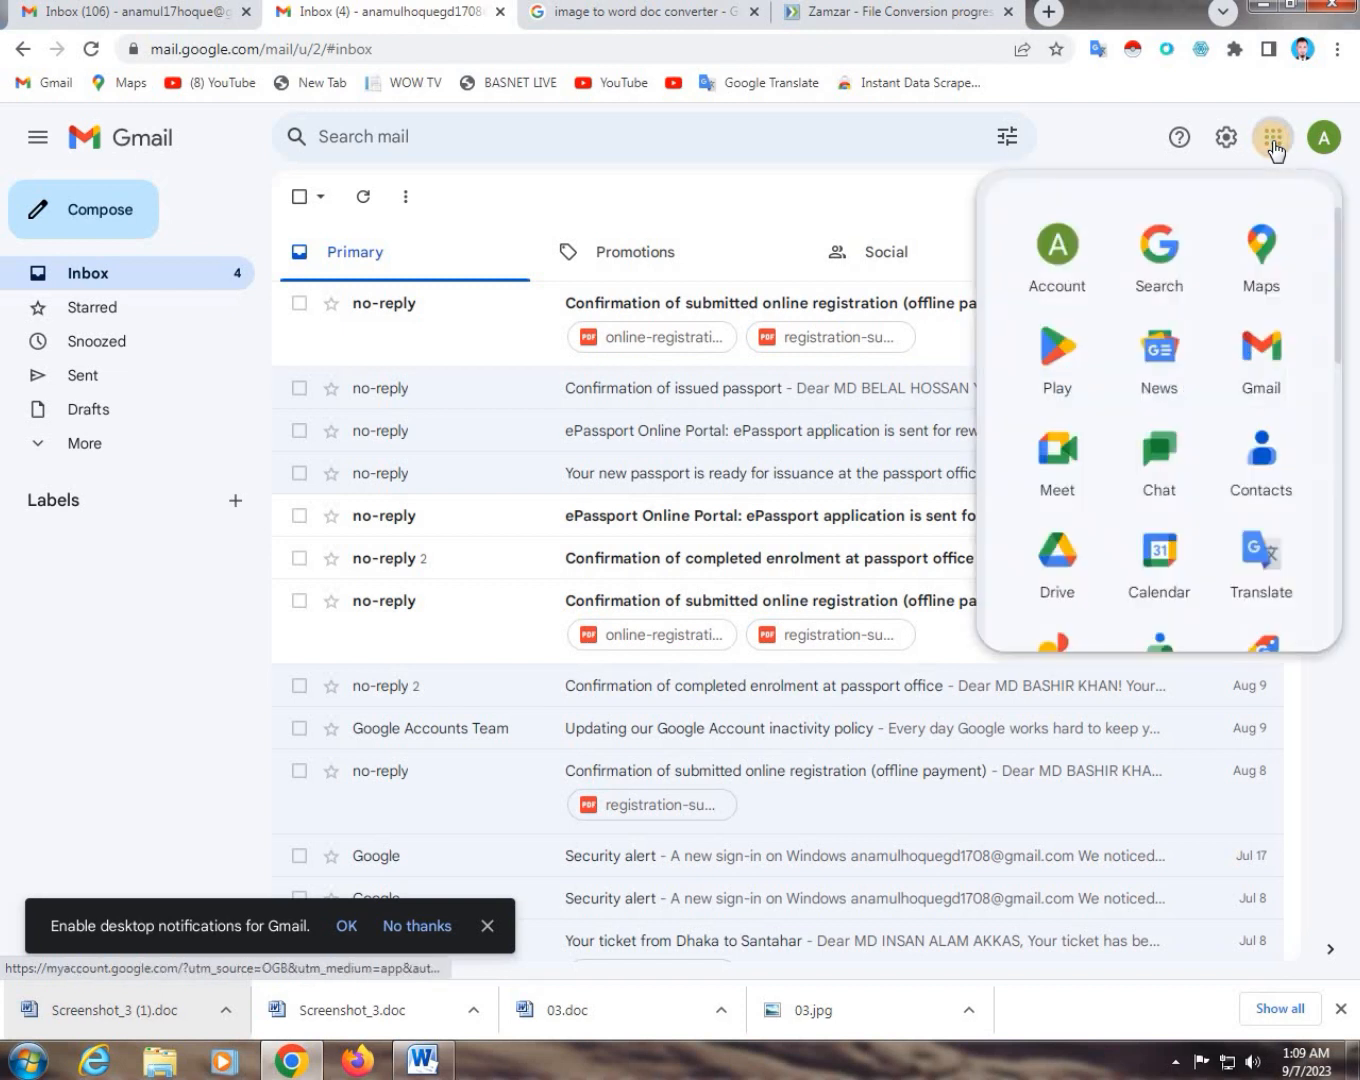
pyautogui.click(1065, 563)
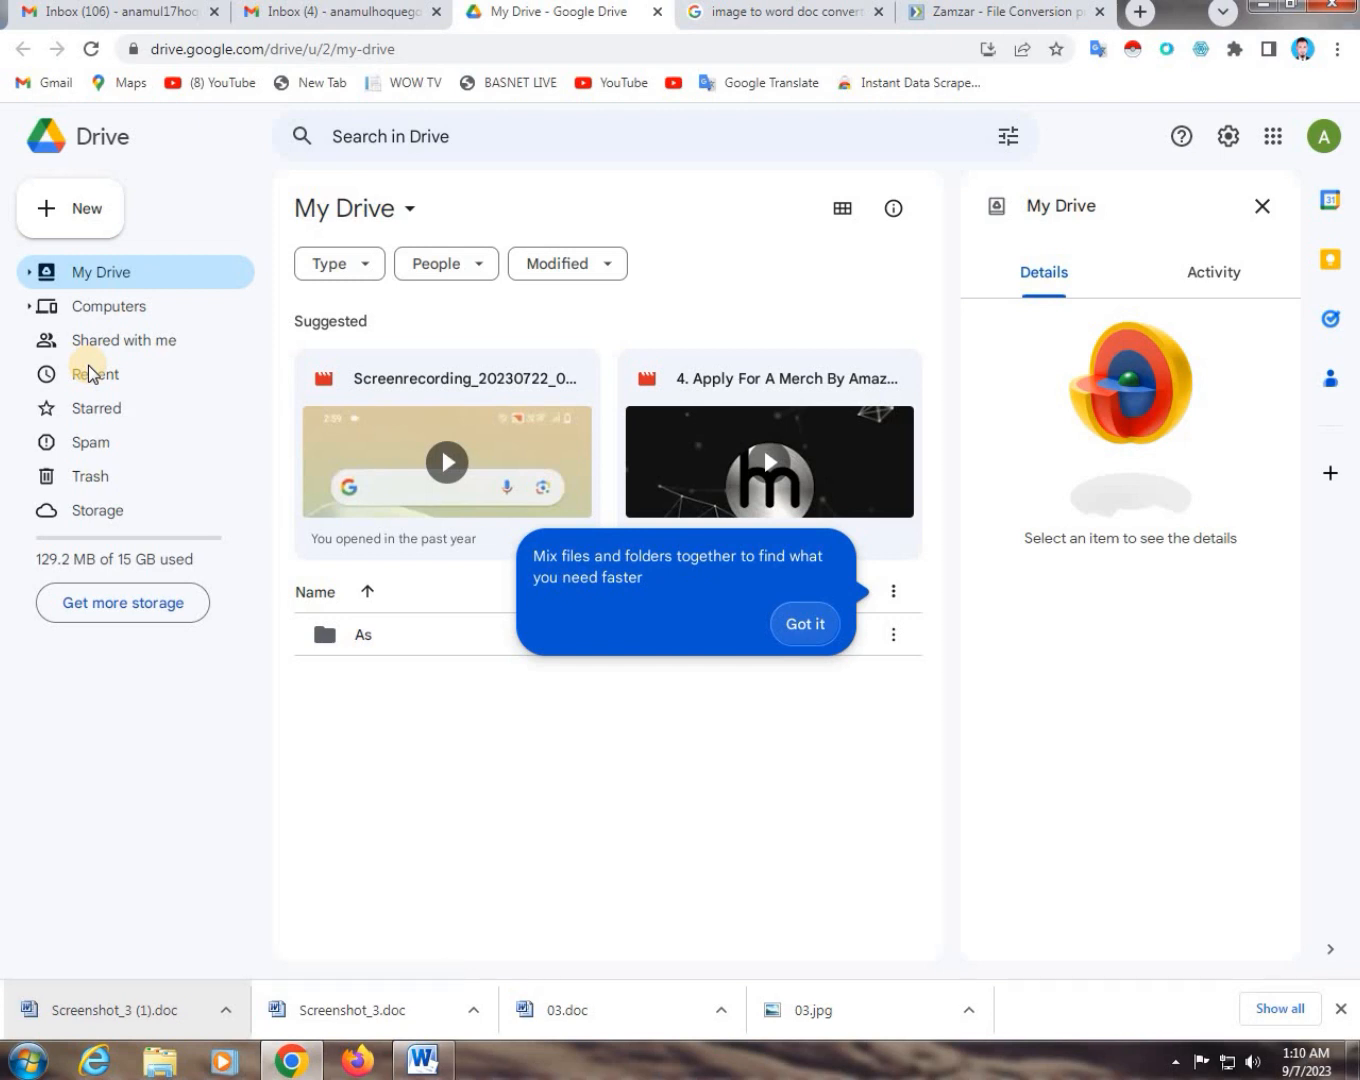
# Upload the Screenshot_3 image from New folder (3) to My Drive
pyautogui.click(94, 216)
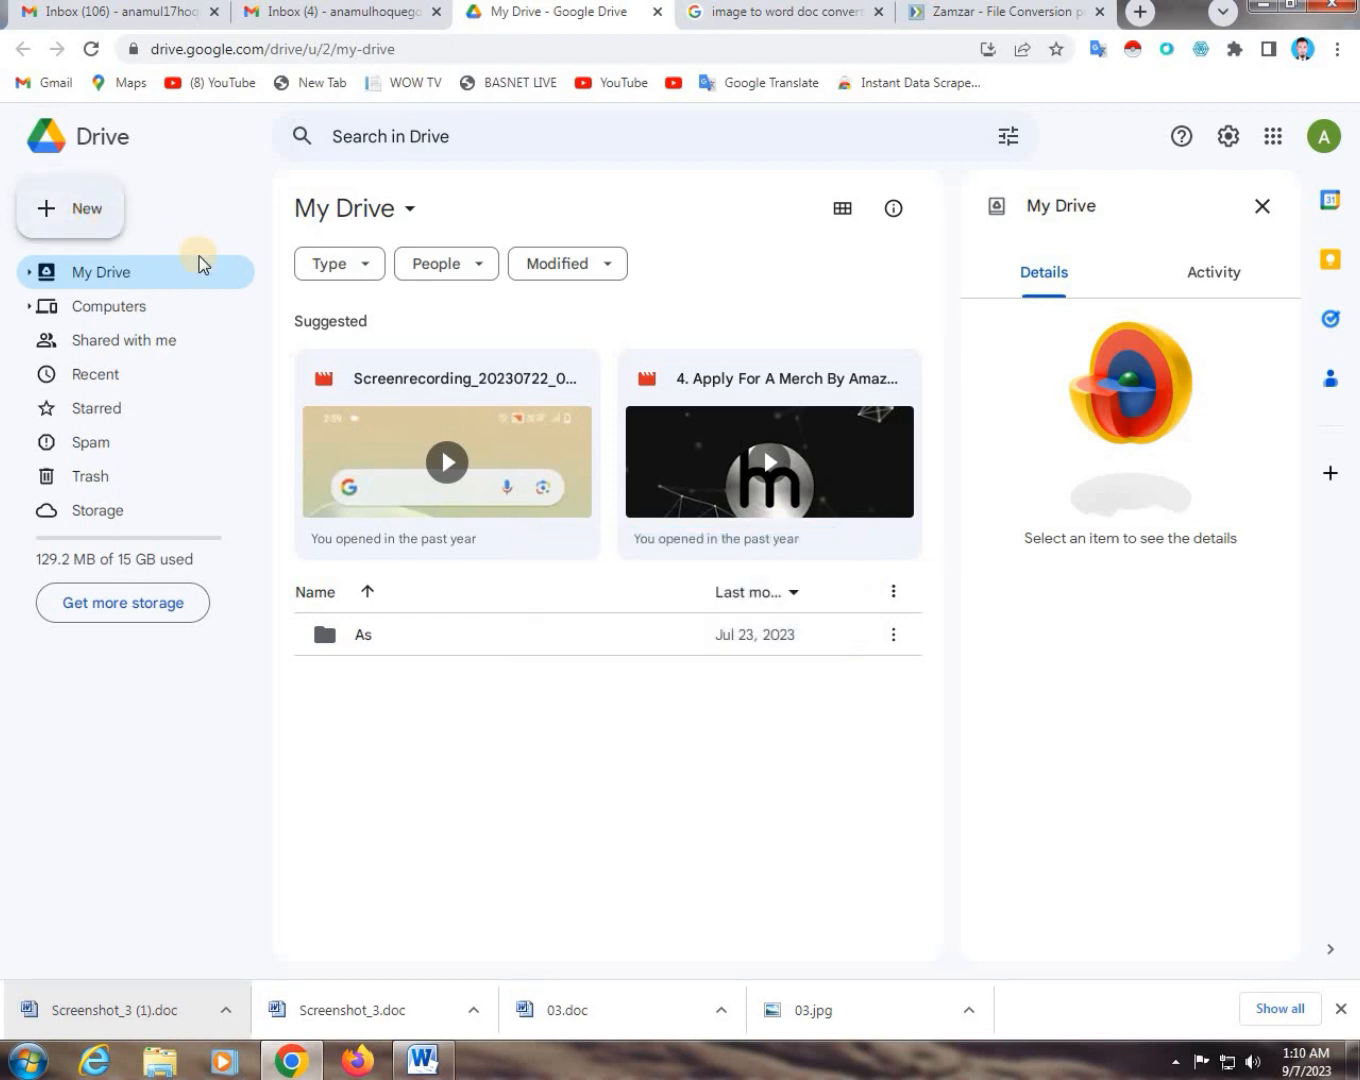
pyautogui.click(82, 220)
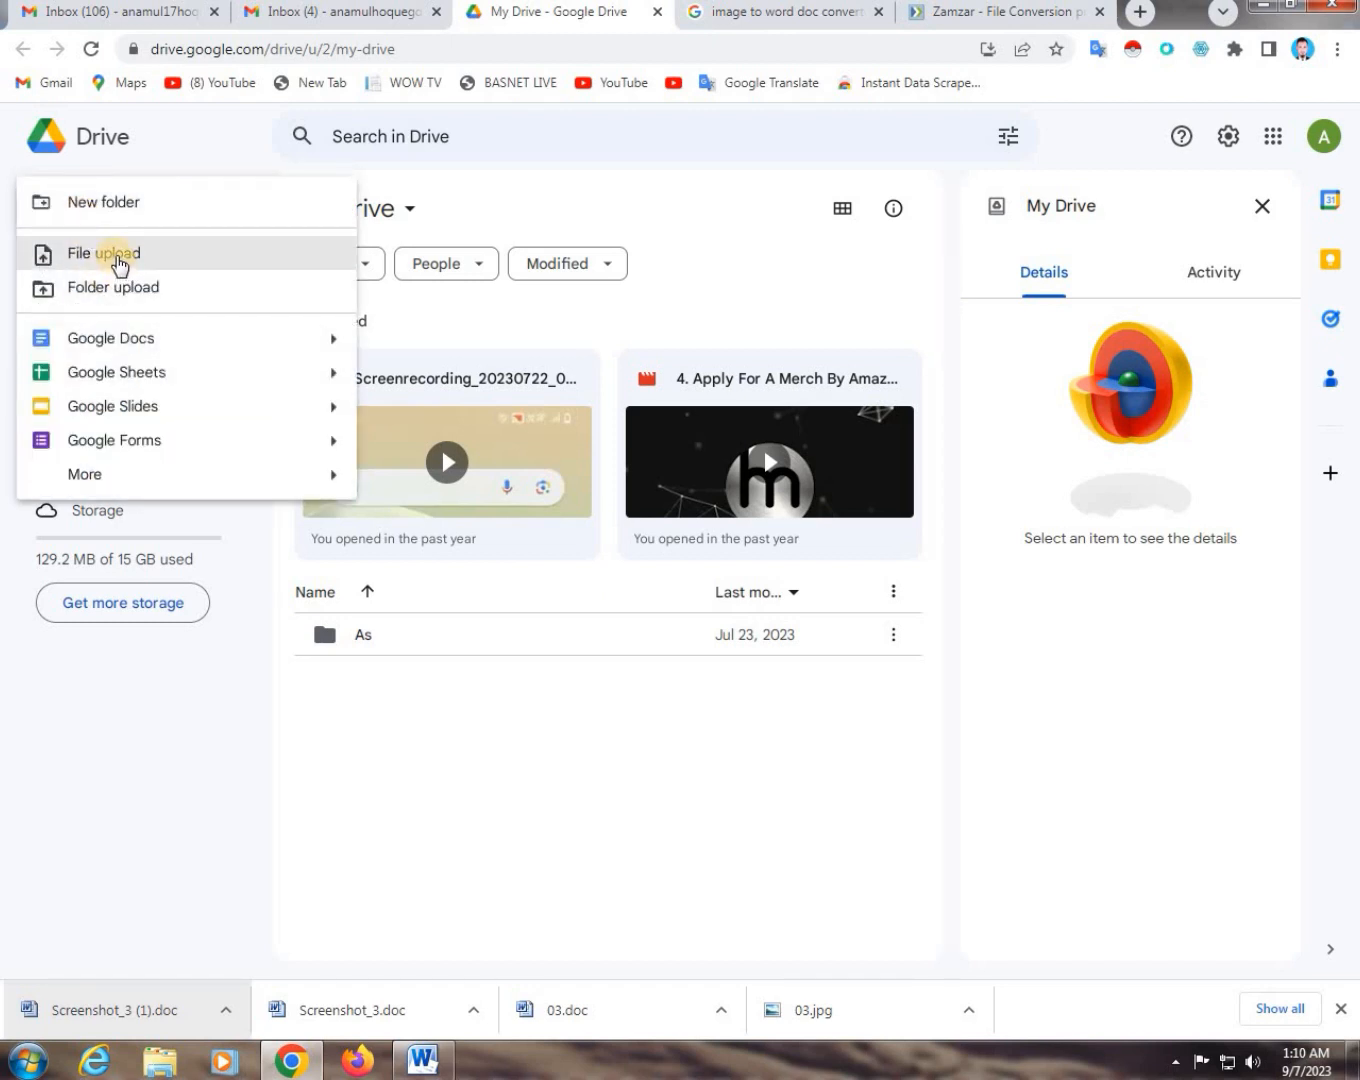
pyautogui.click(118, 262)
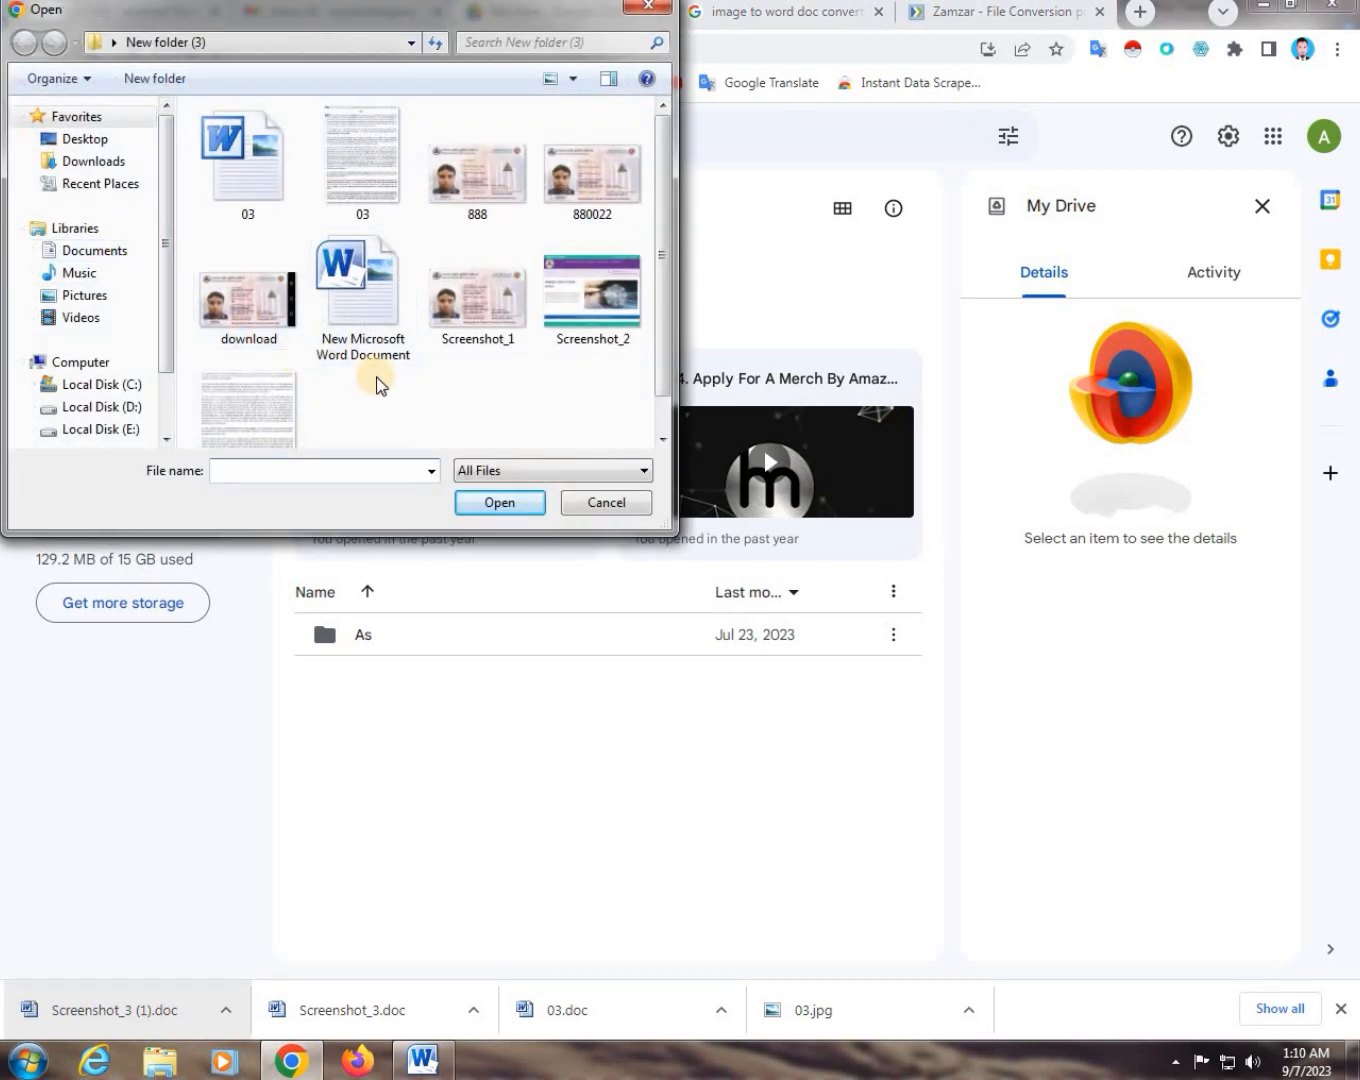
pyautogui.moveTo(669, 288); pyautogui.dragTo(662, 349)
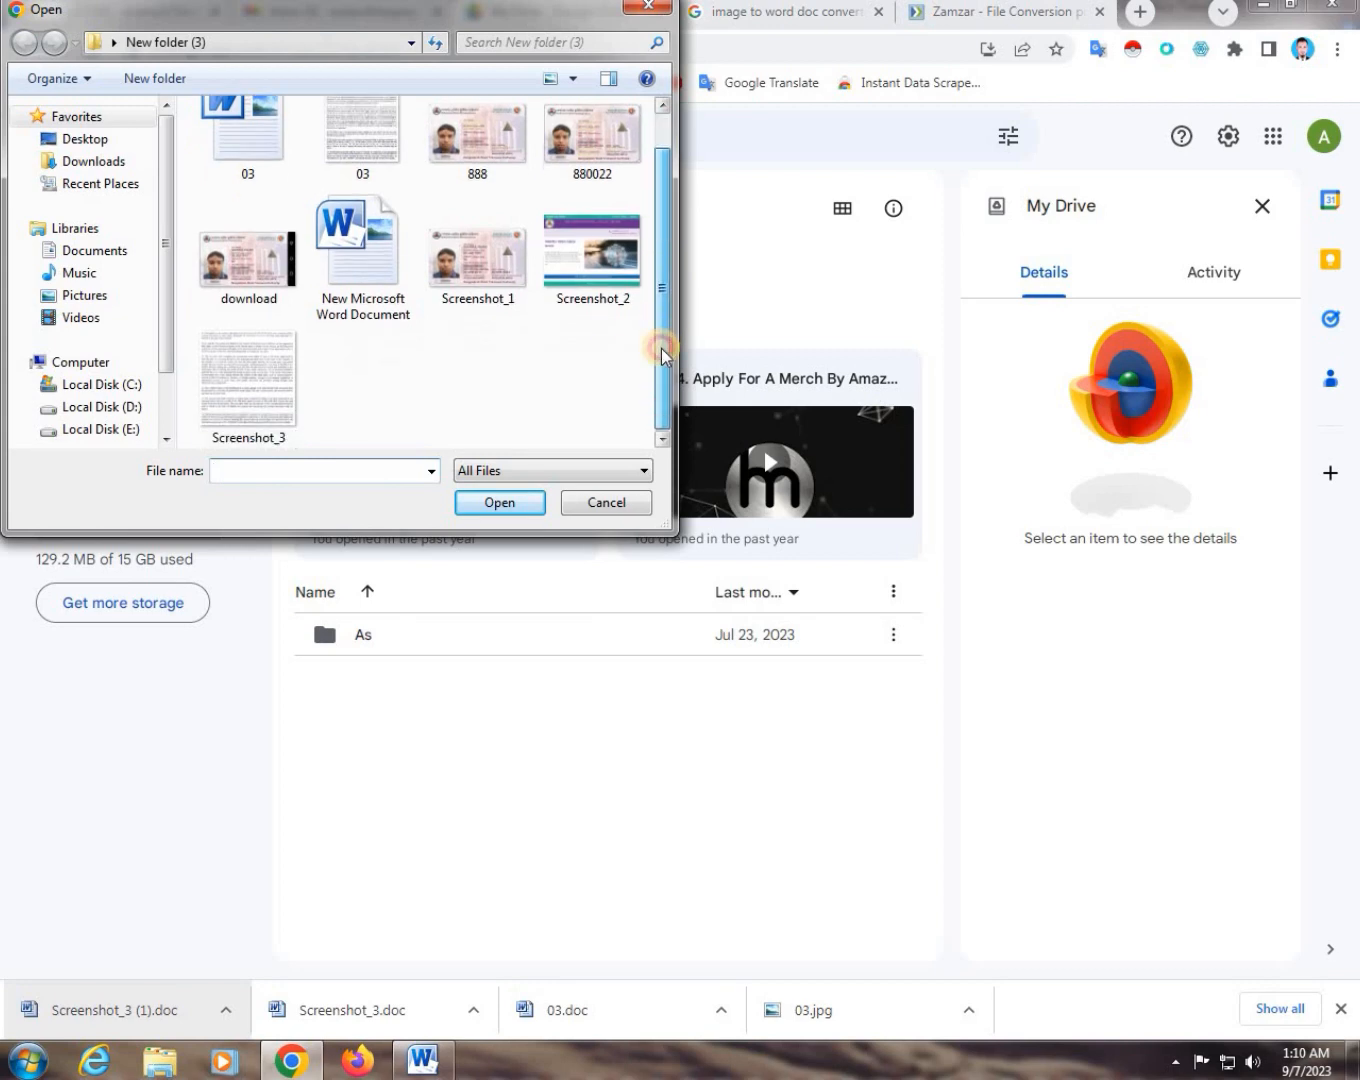
pyautogui.click(264, 378)
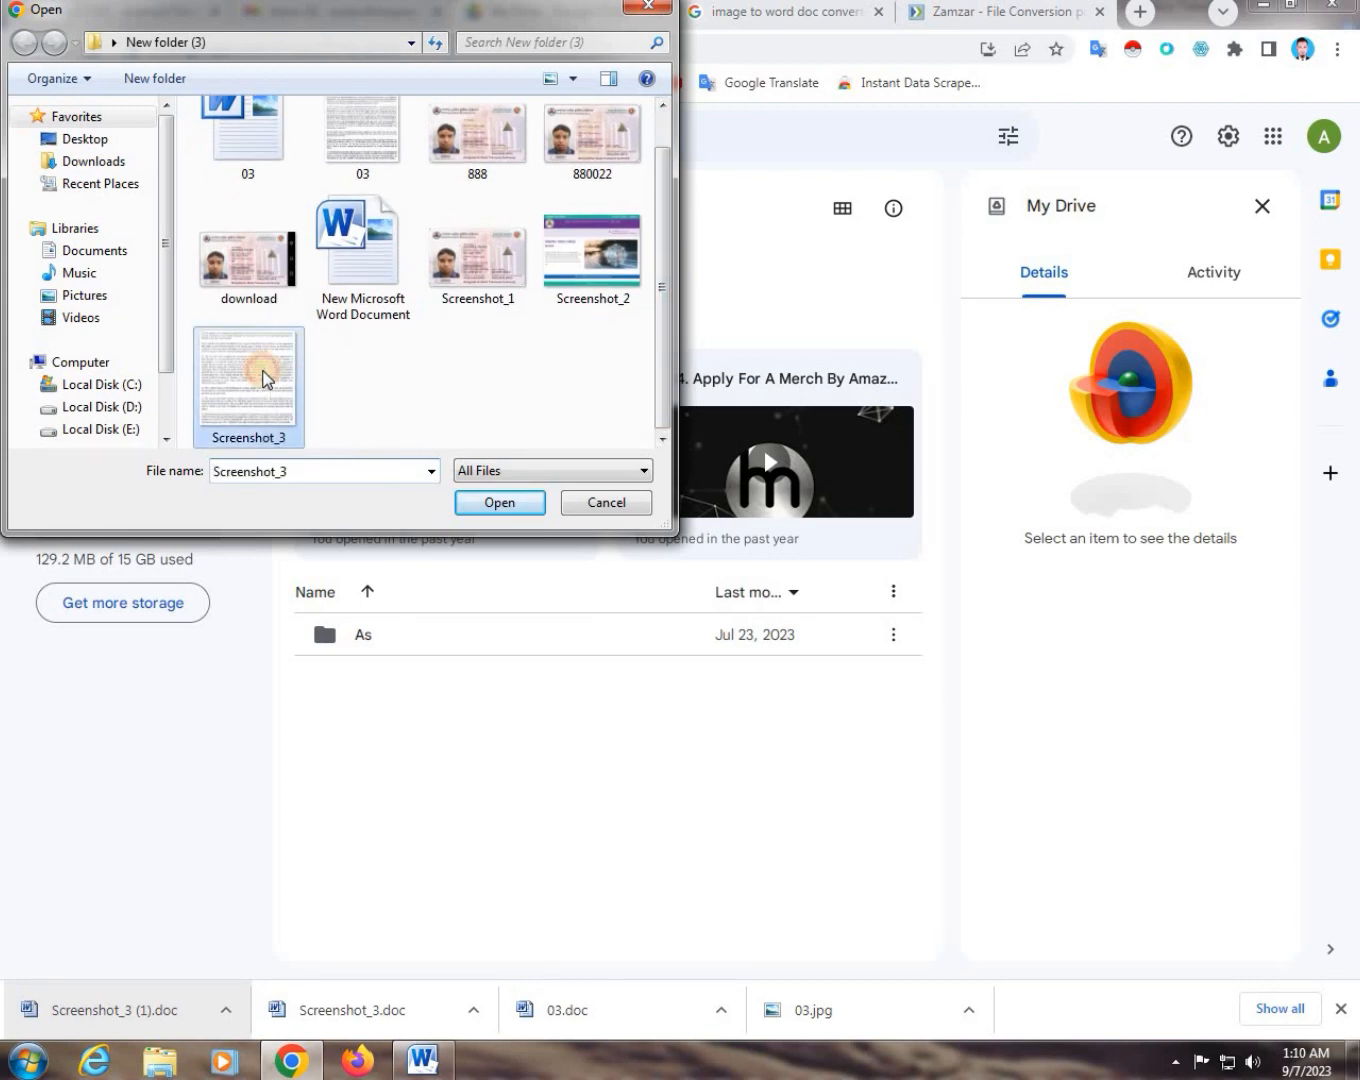
pyautogui.click(500, 502)
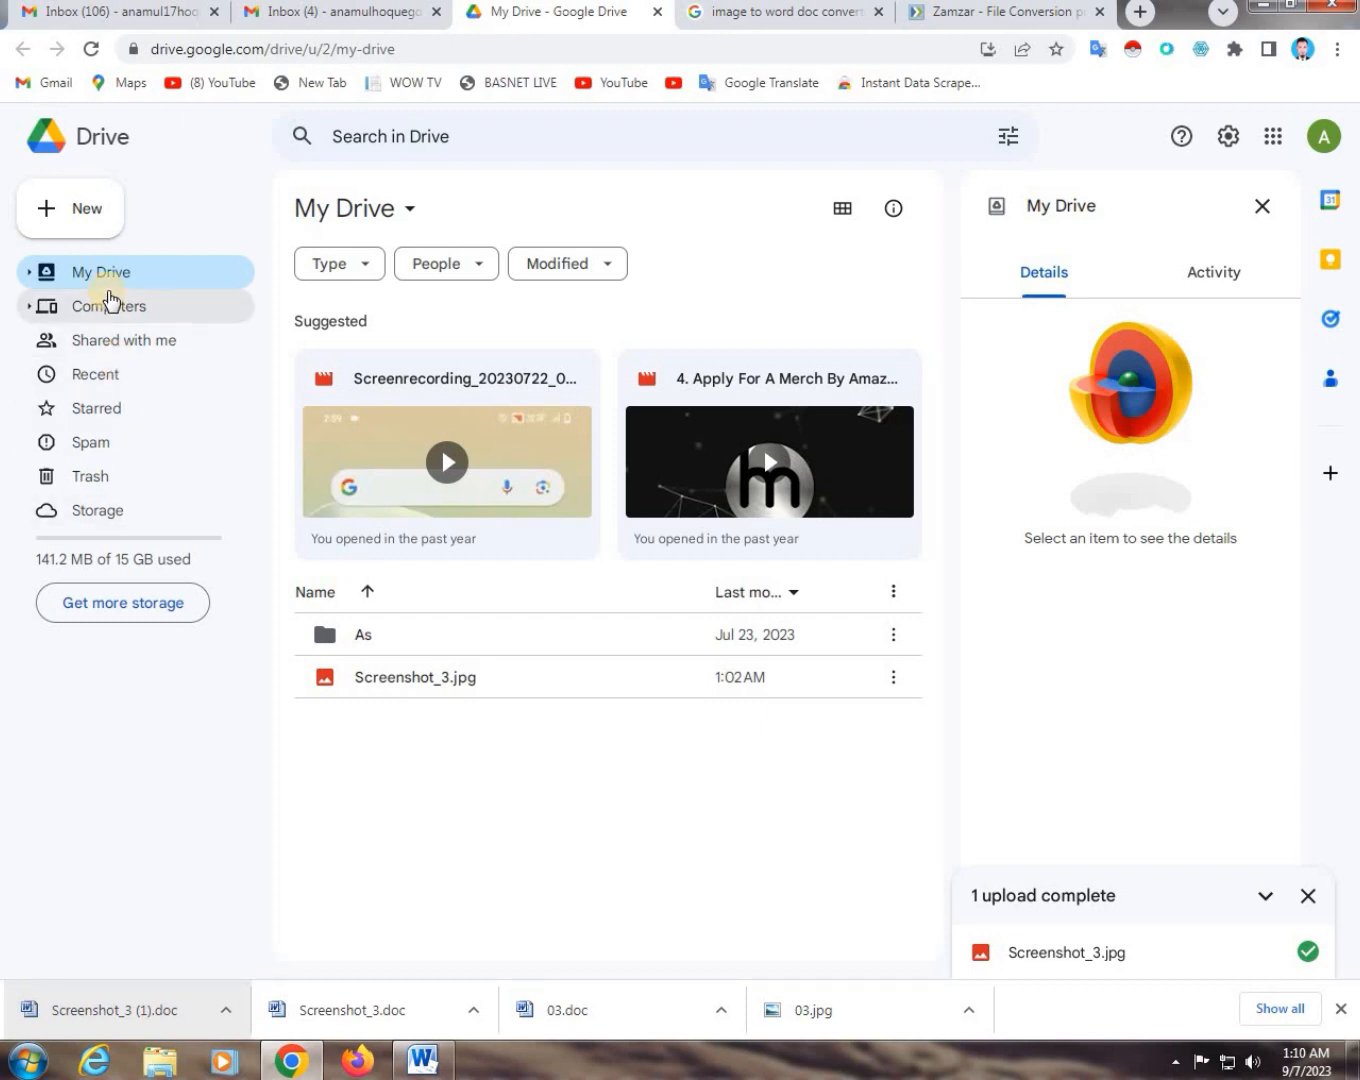
# Open the recent Drive file Screenshot_3.jpg with Google Docs
pyautogui.click(93, 378)
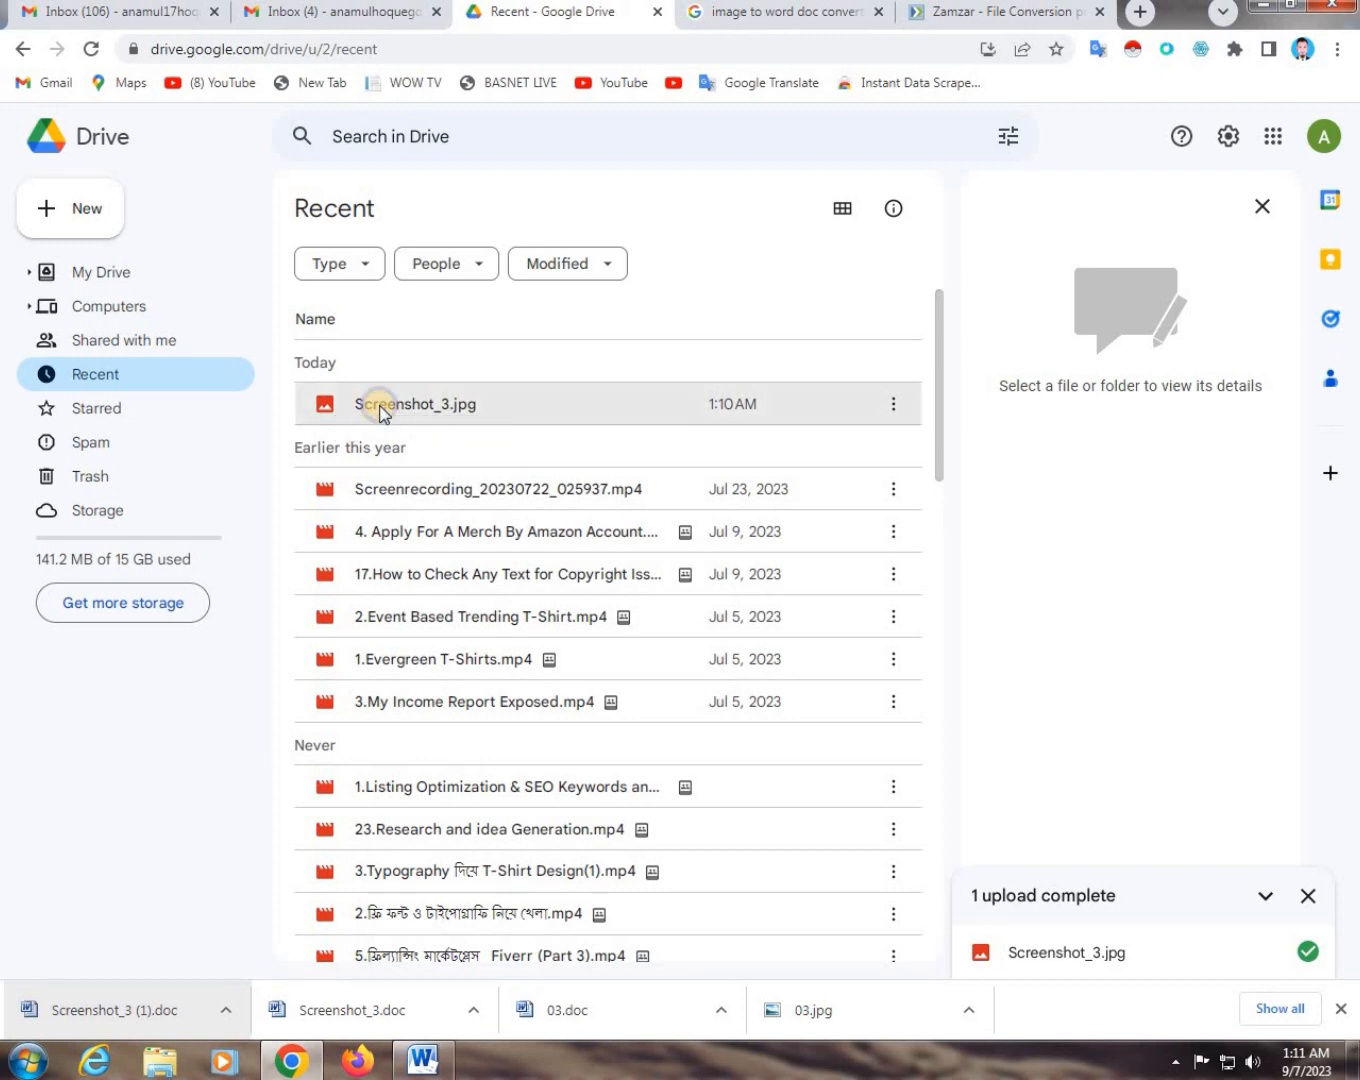
pyautogui.rightClick(381, 412)
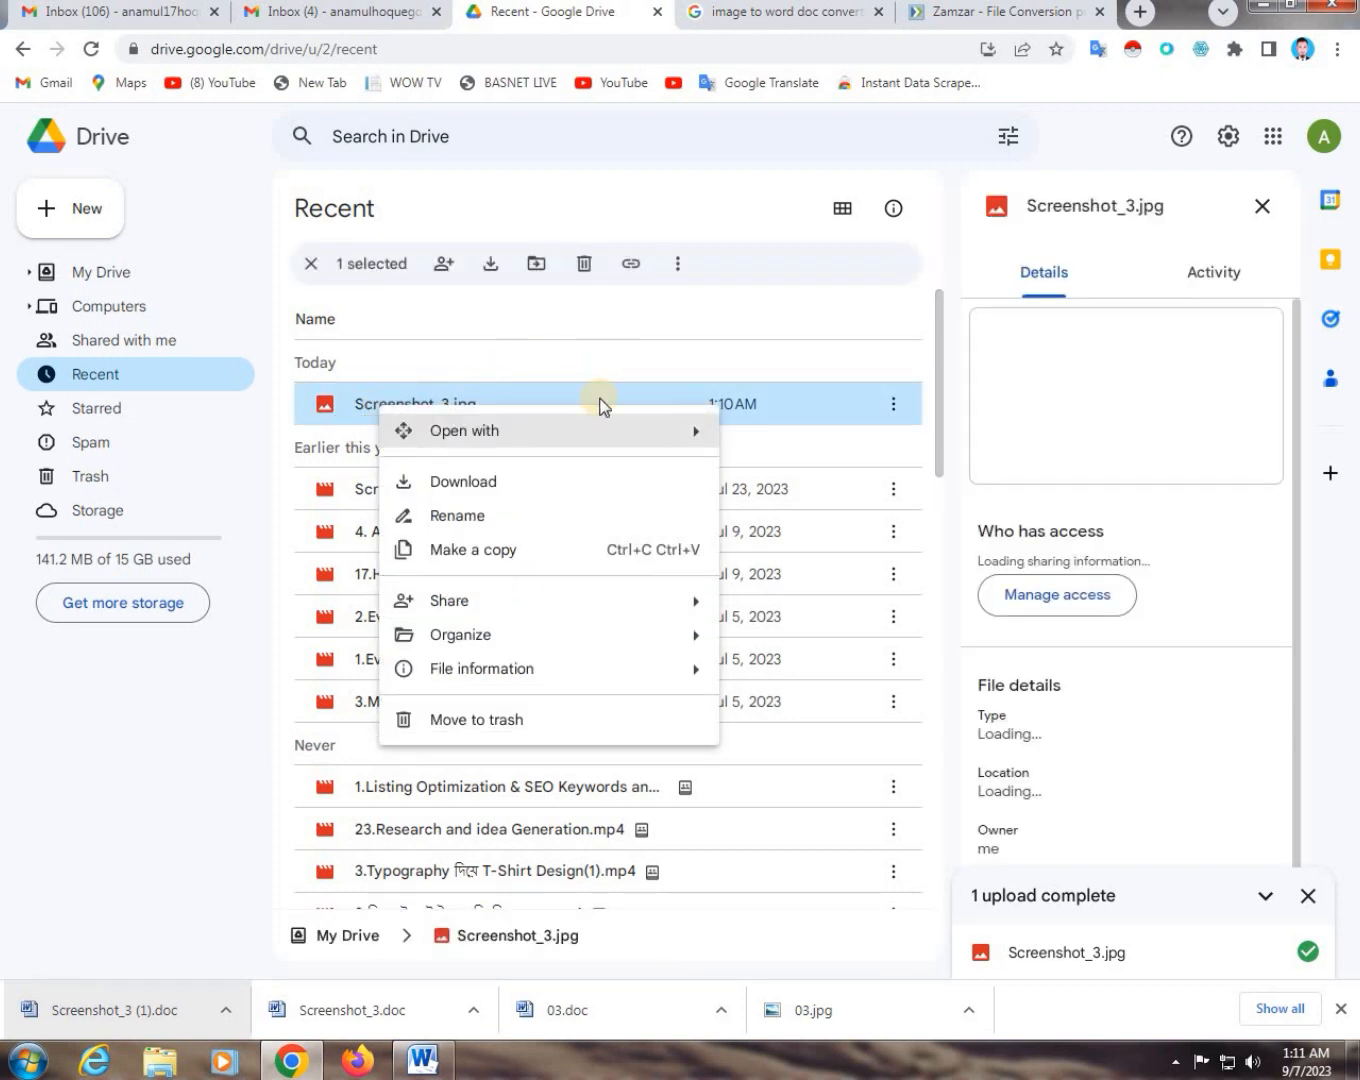
pyautogui.moveTo(461, 437)
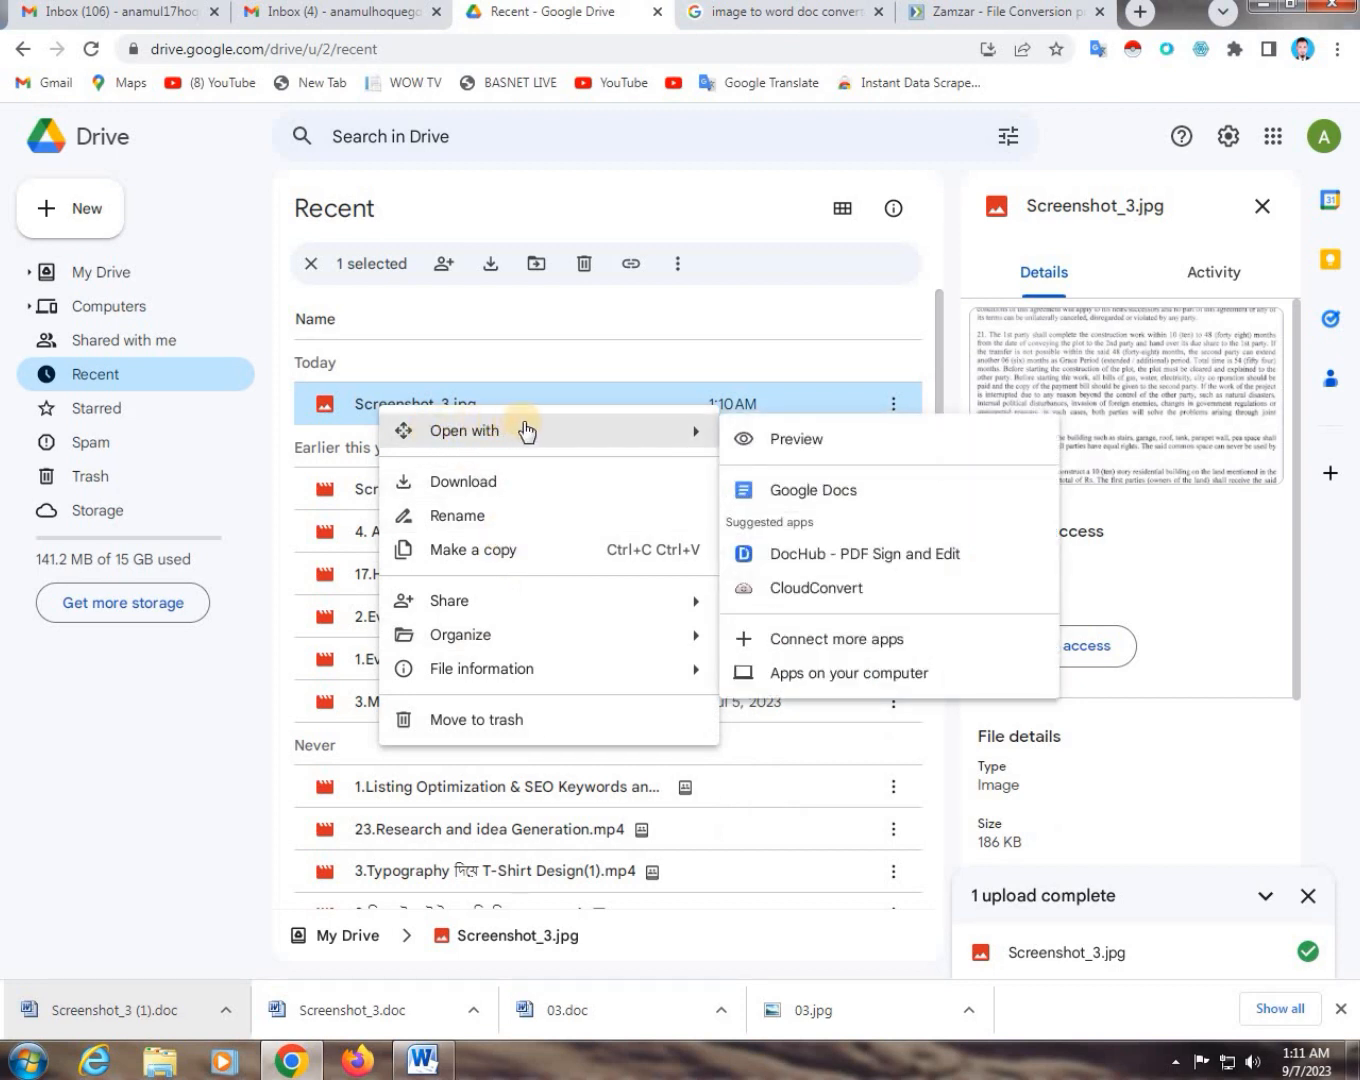
pyautogui.click(820, 491)
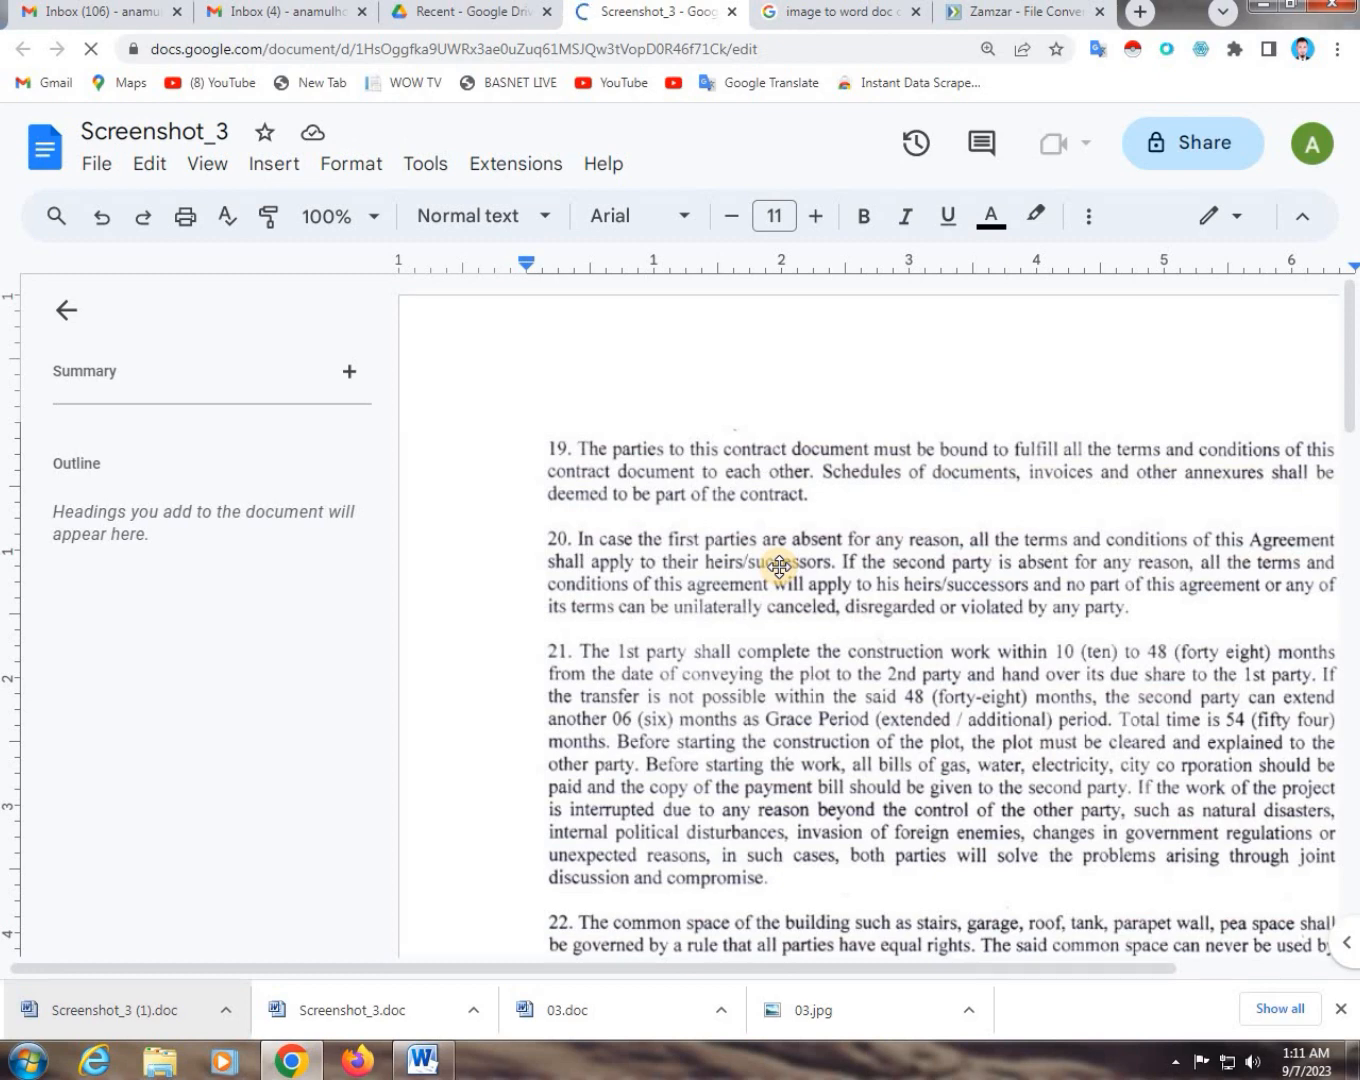
# Hide the downloads bar and document outline, and view the extracted text below the scanned image
pyautogui.click(1341, 1012)
pyautogui.click(1044, 217)
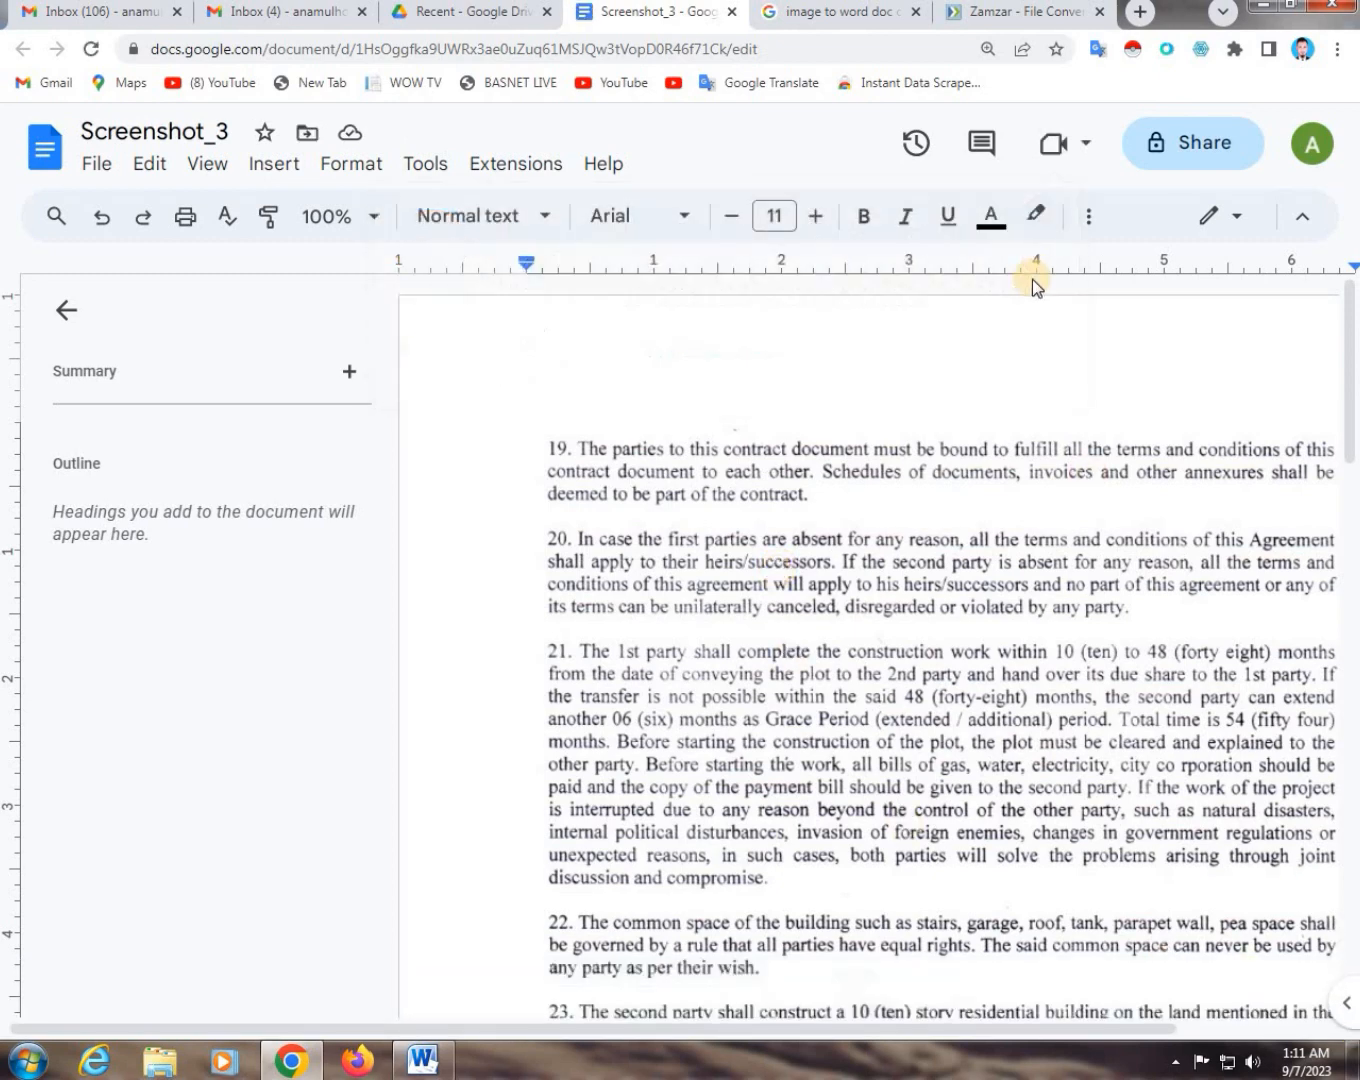
pyautogui.click(65, 311)
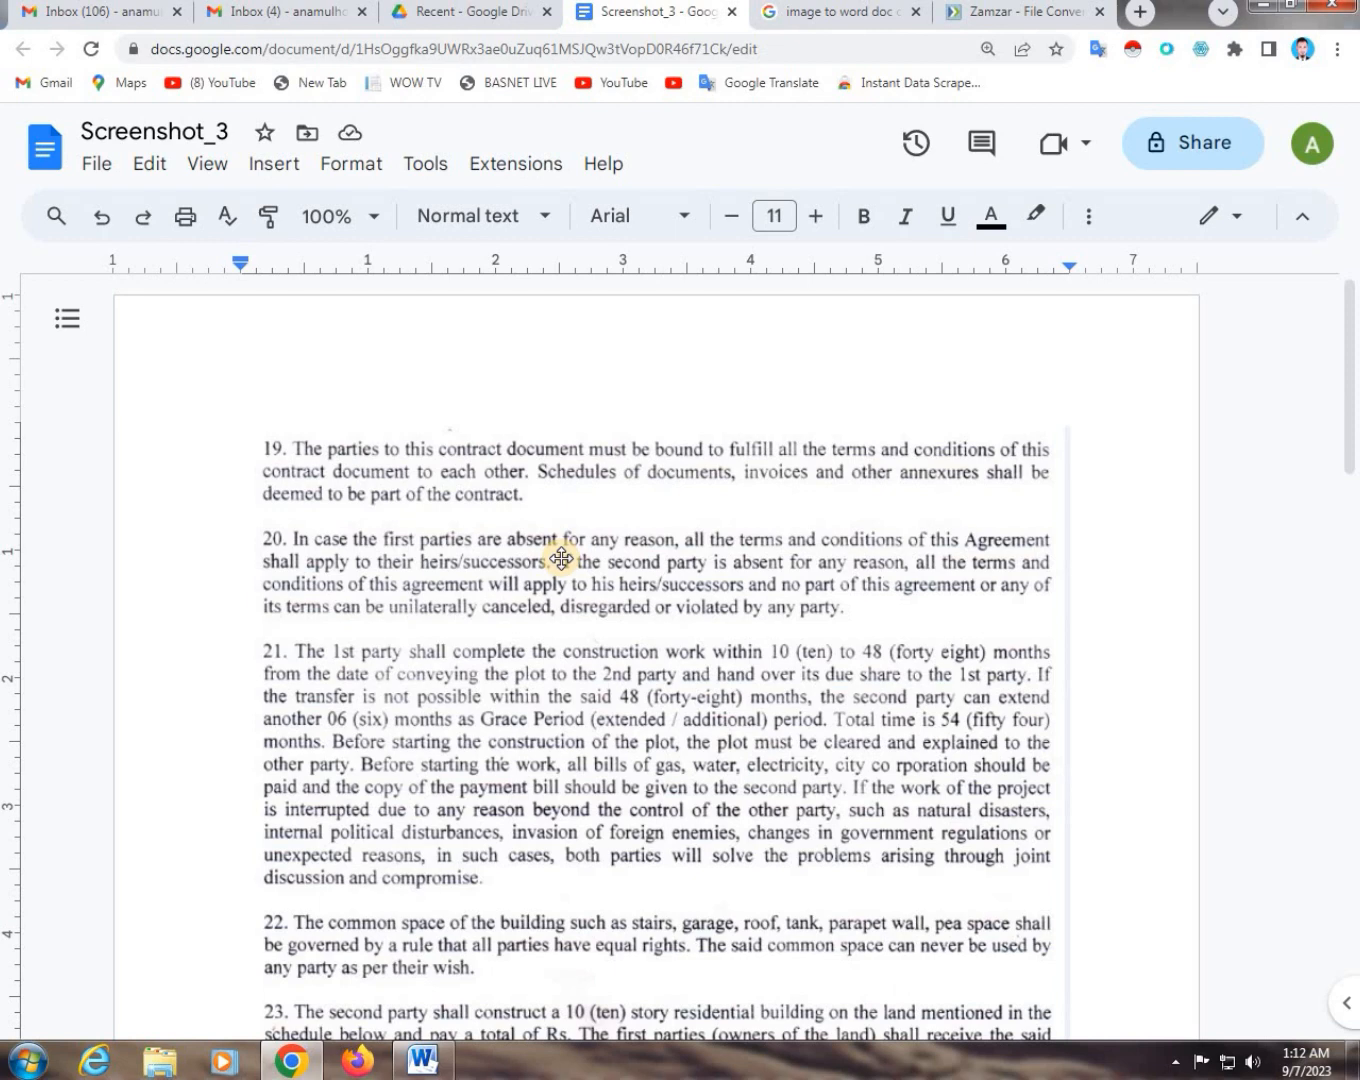
pyautogui.scroll(-6, 561, 558)
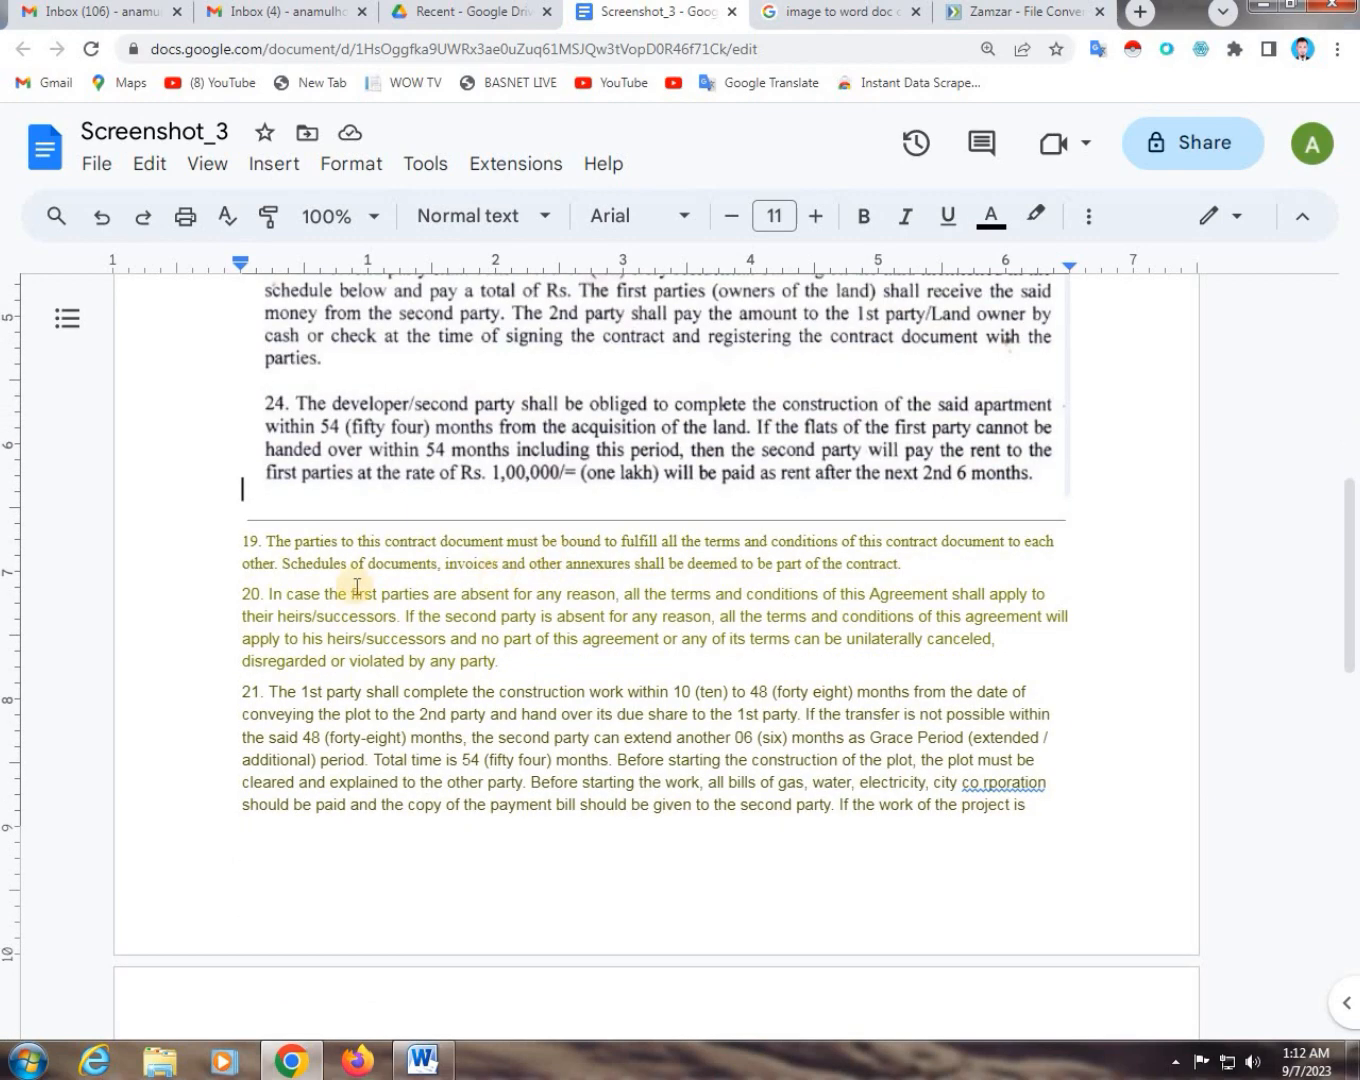
# Compare the extracted clauses 19 to 21 with the scanned image above them
pyautogui.scroll(7, 405, 552)
pyautogui.scroll(1, 414, 549)
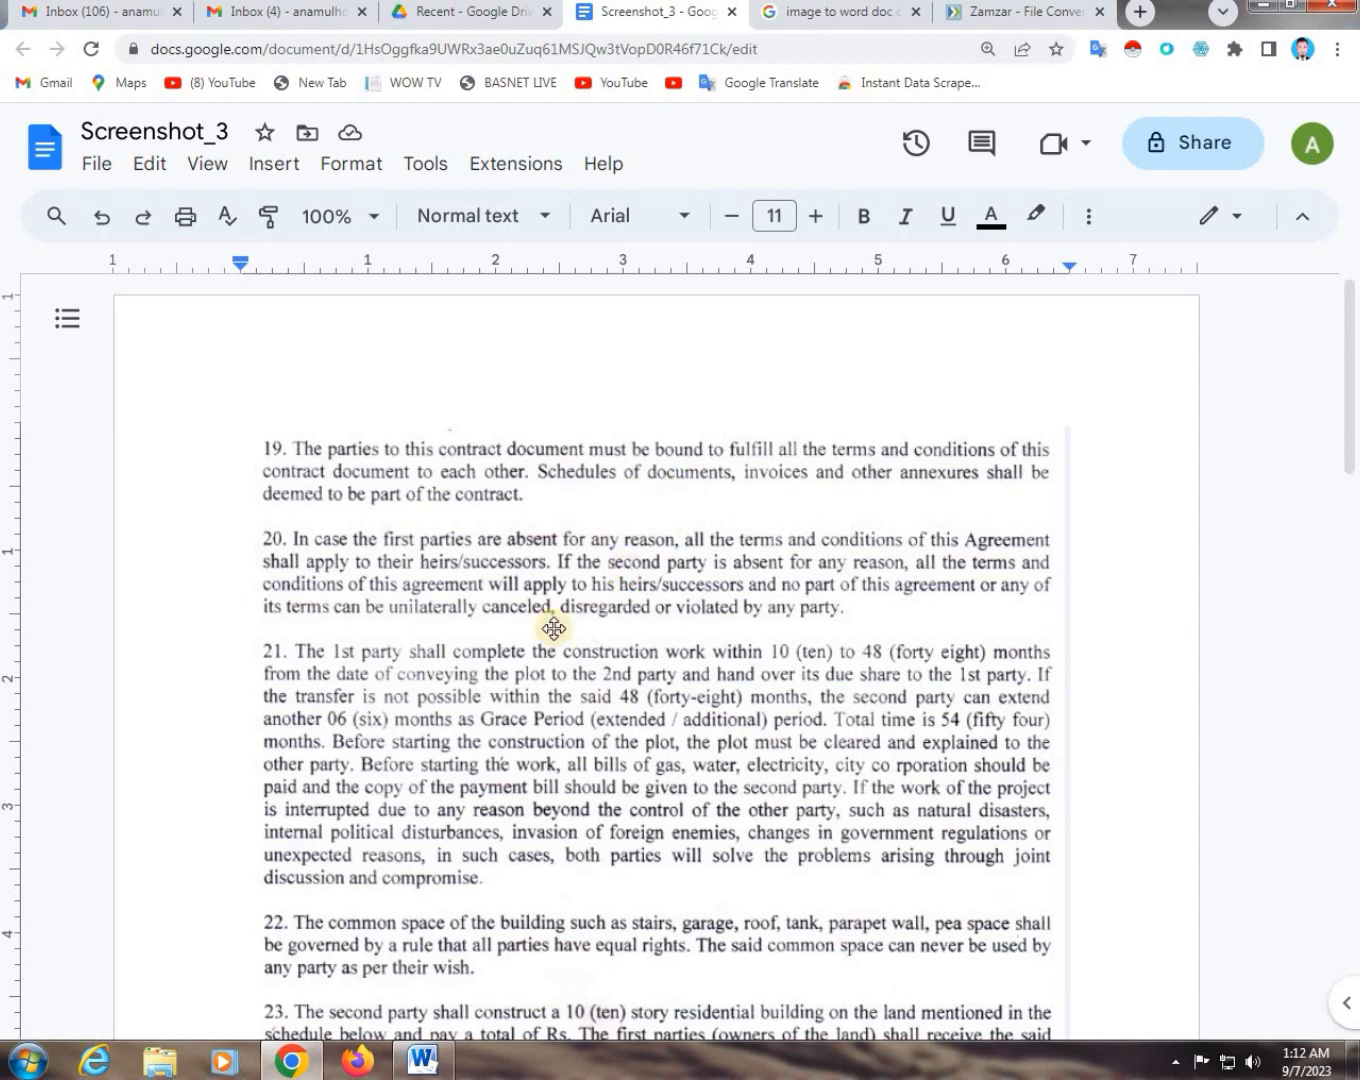
pyautogui.scroll(-7, 545, 628)
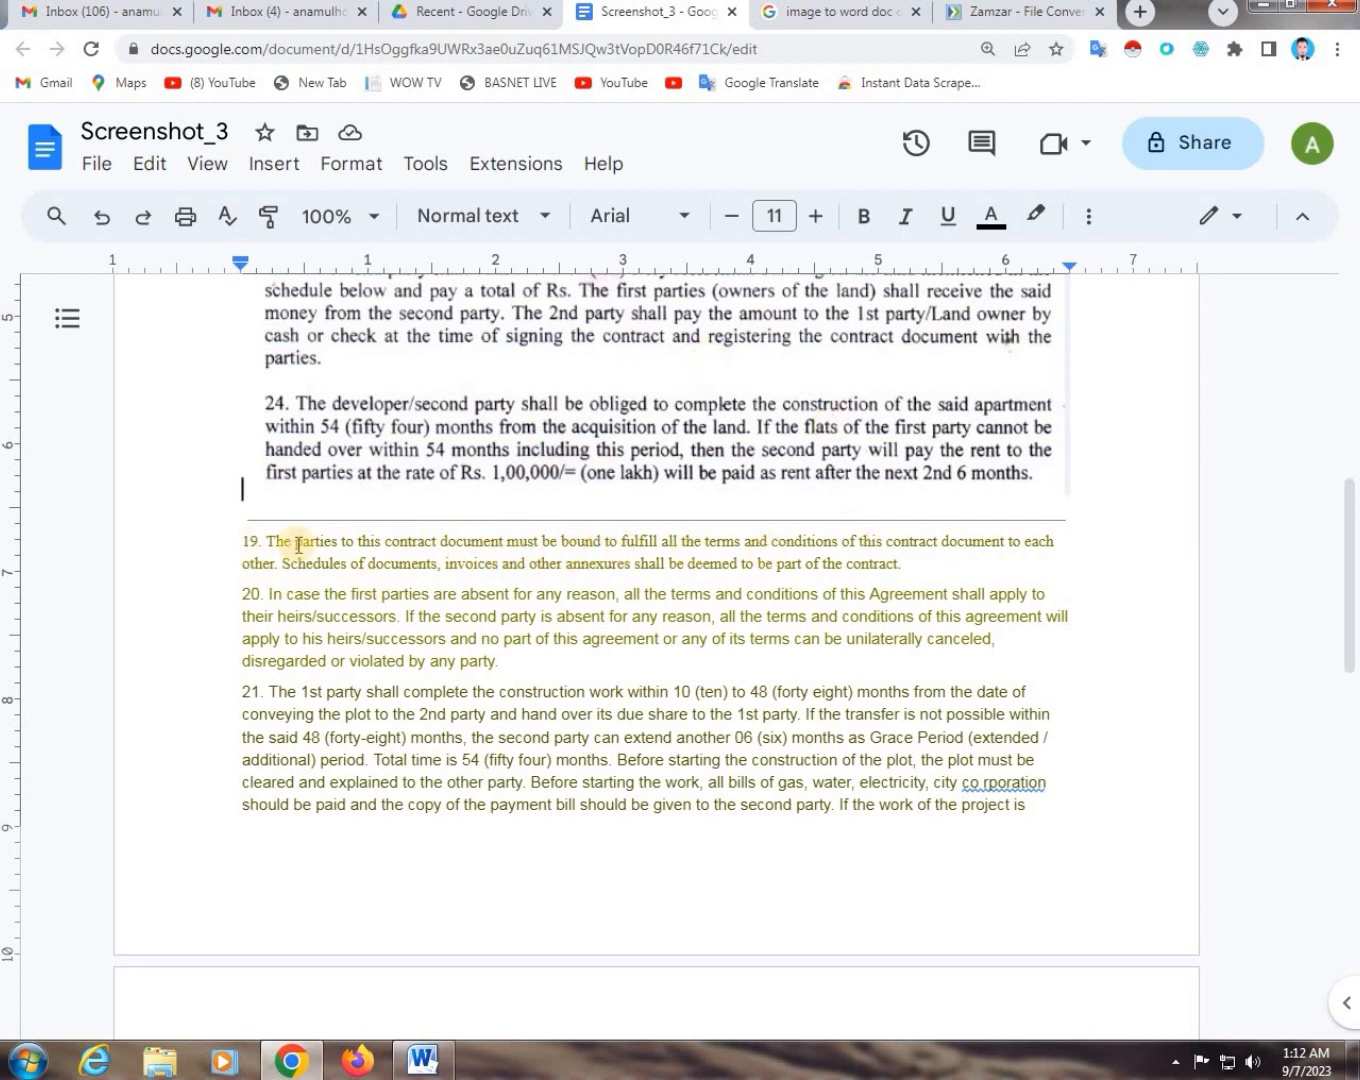
pyautogui.scroll(7, 381, 376)
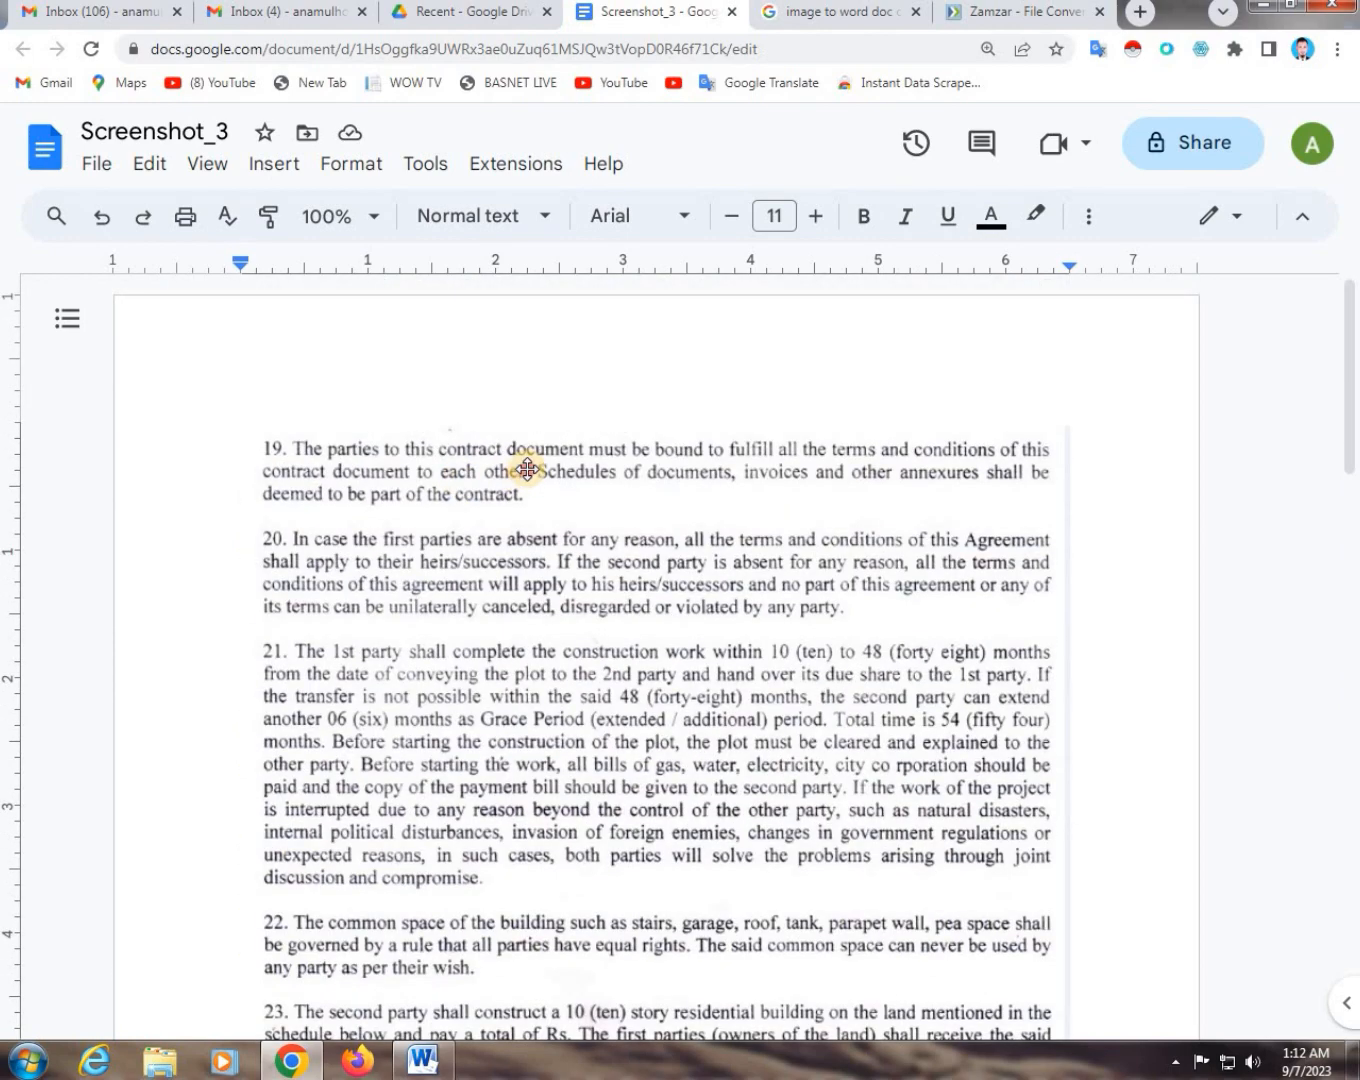
pyautogui.click(520, 467)
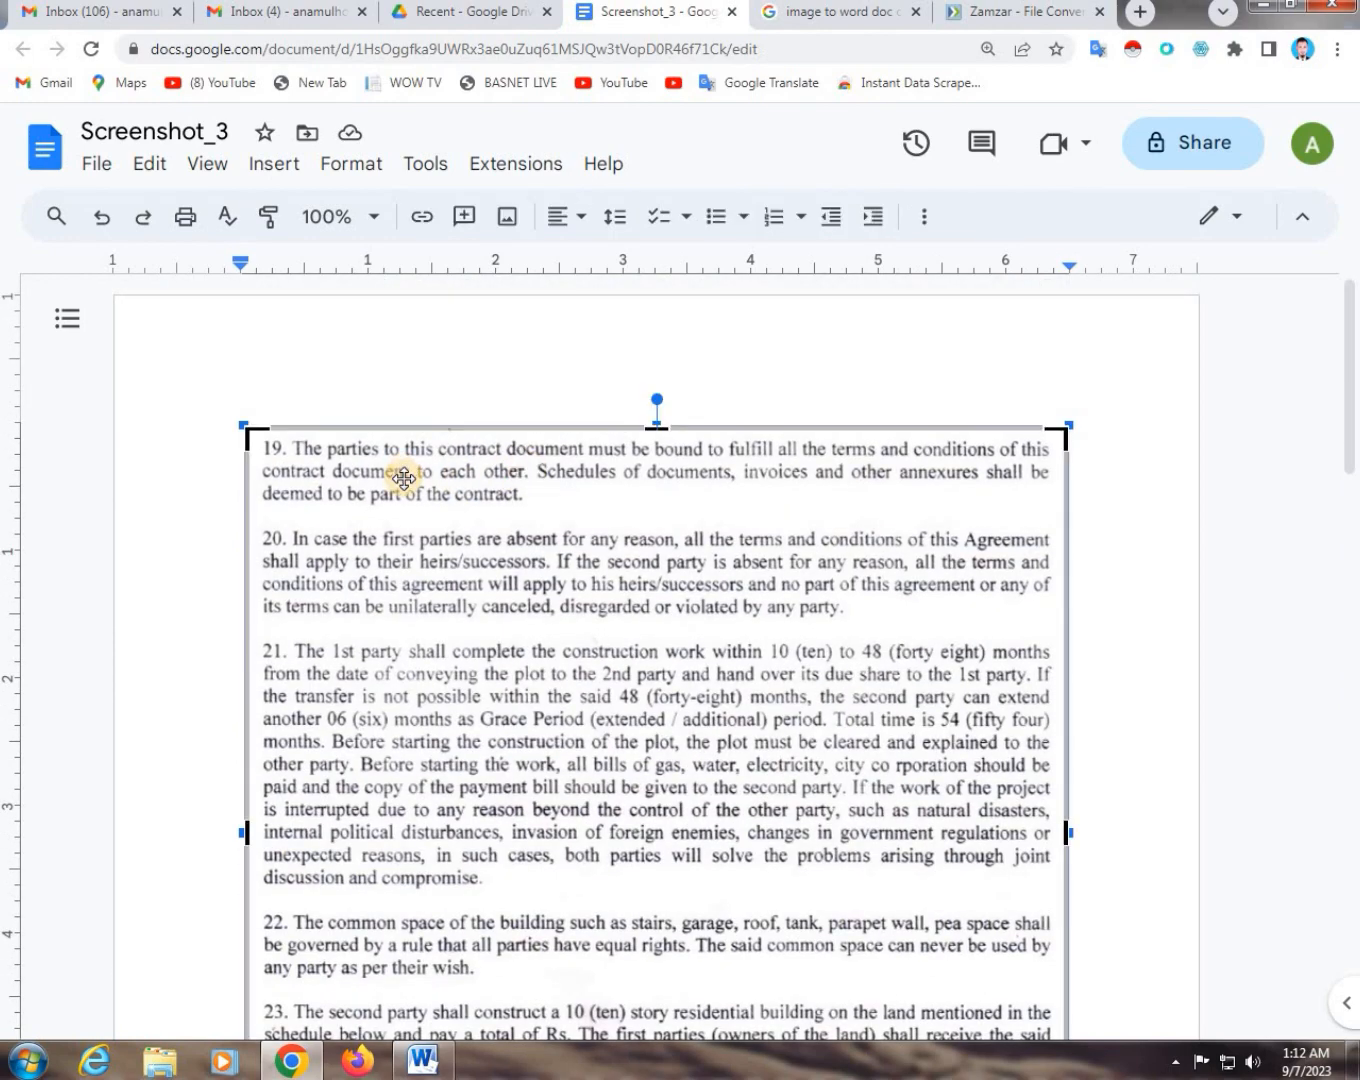
pyautogui.scroll(-9, 402, 479)
pyautogui.click(276, 456)
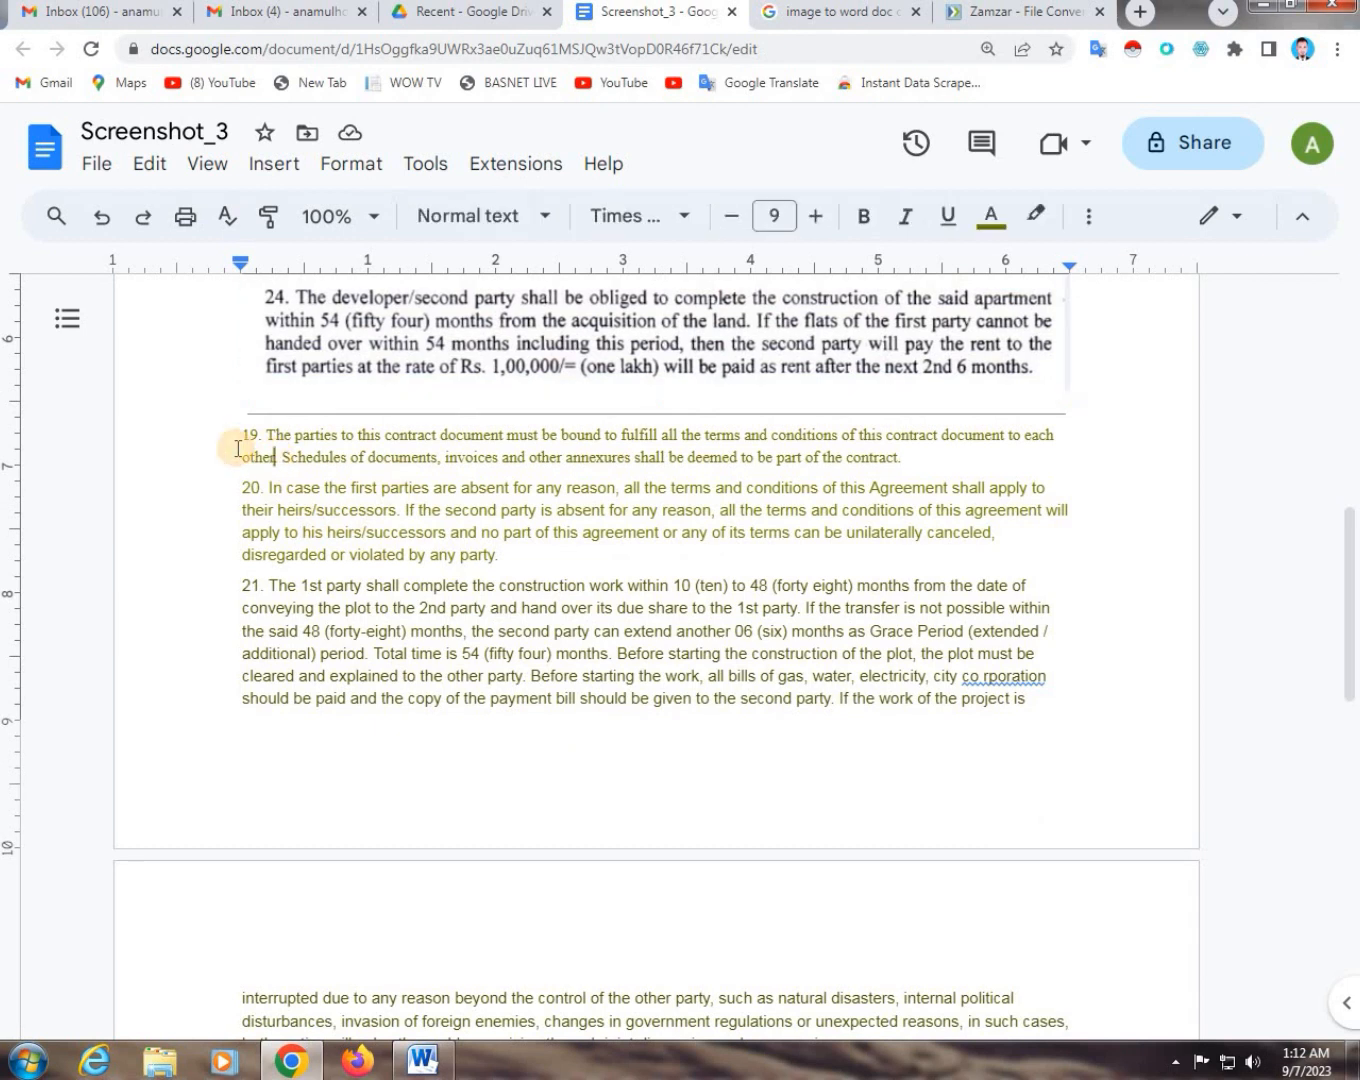
pyautogui.moveTo(315, 433); pyautogui.dragTo(385, 461)
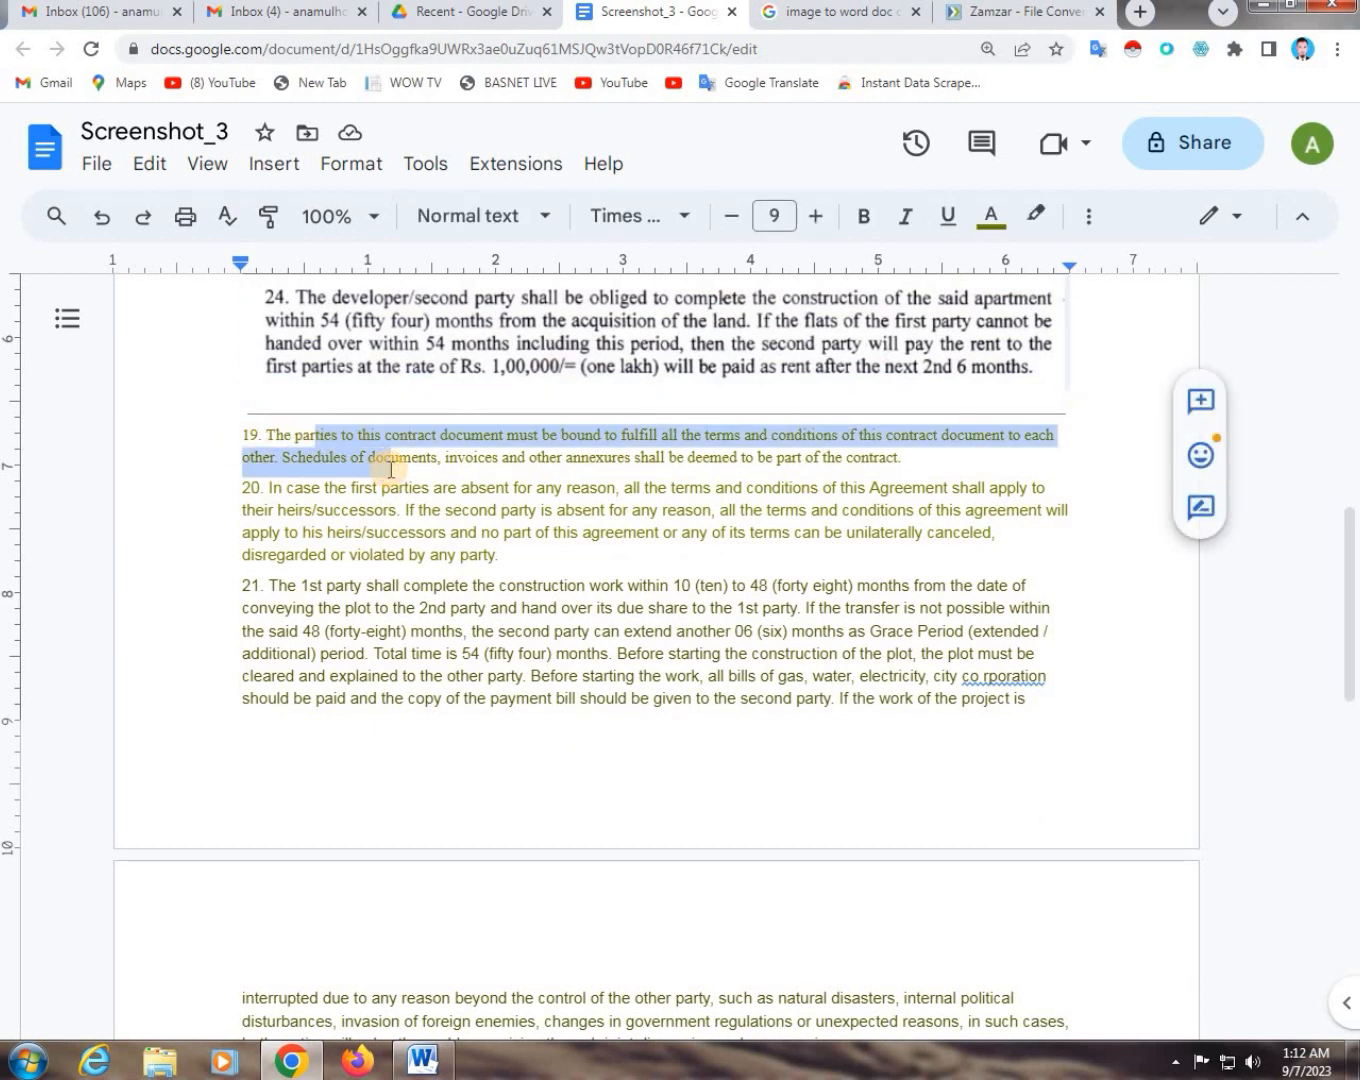
pyautogui.click(243, 435)
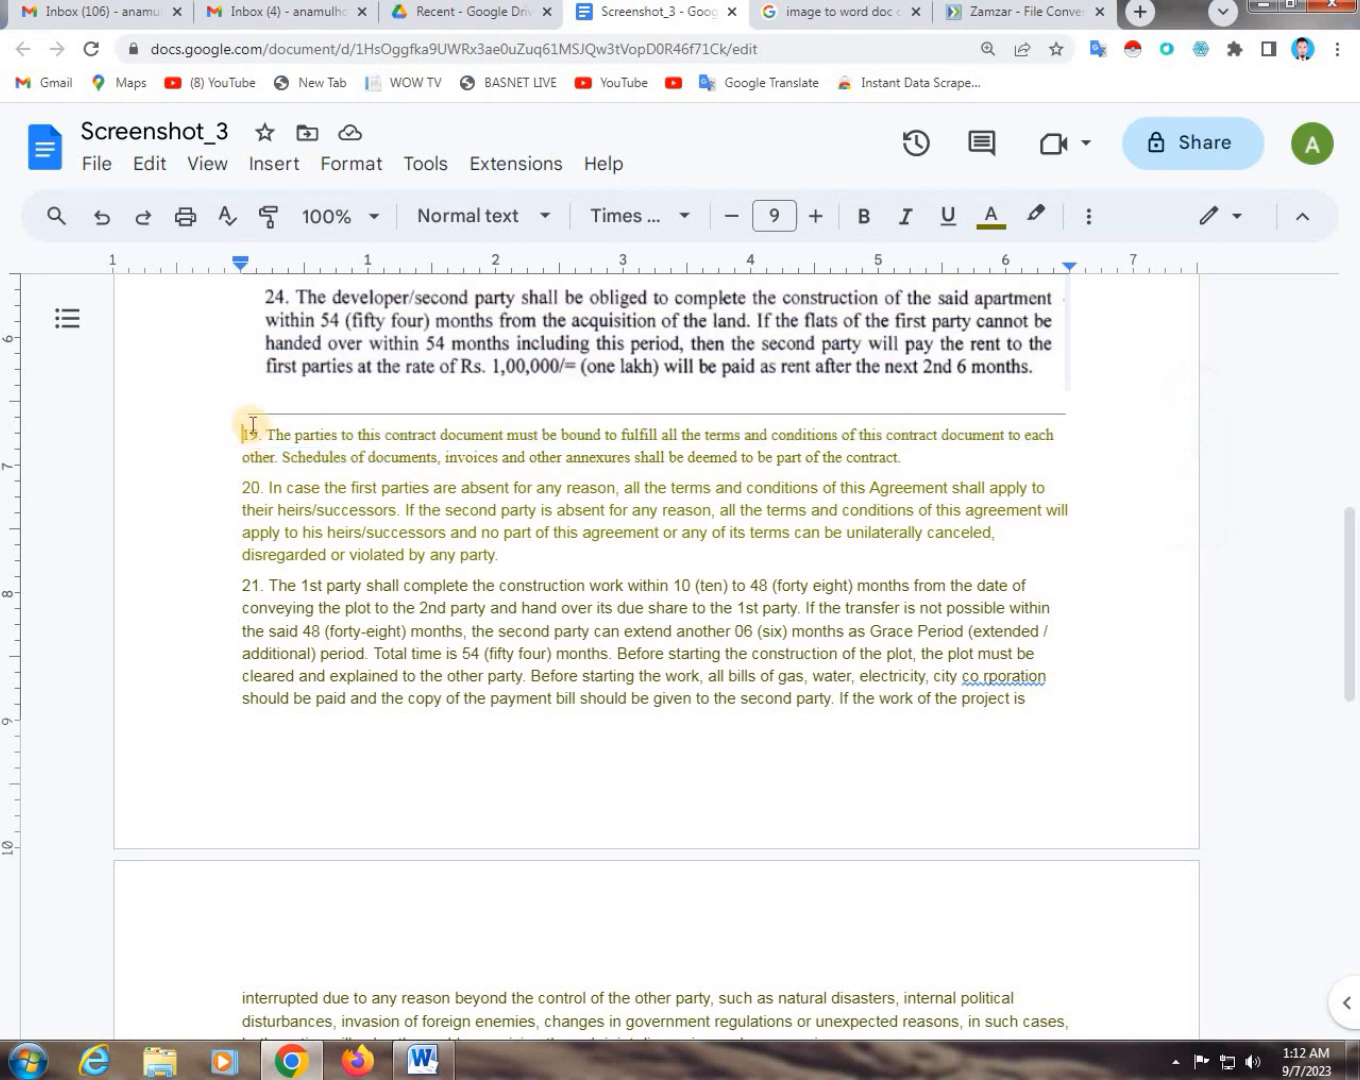
# Download the Screenshot_3 document in Microsoft Word (.docx) format
pyautogui.click(97, 162)
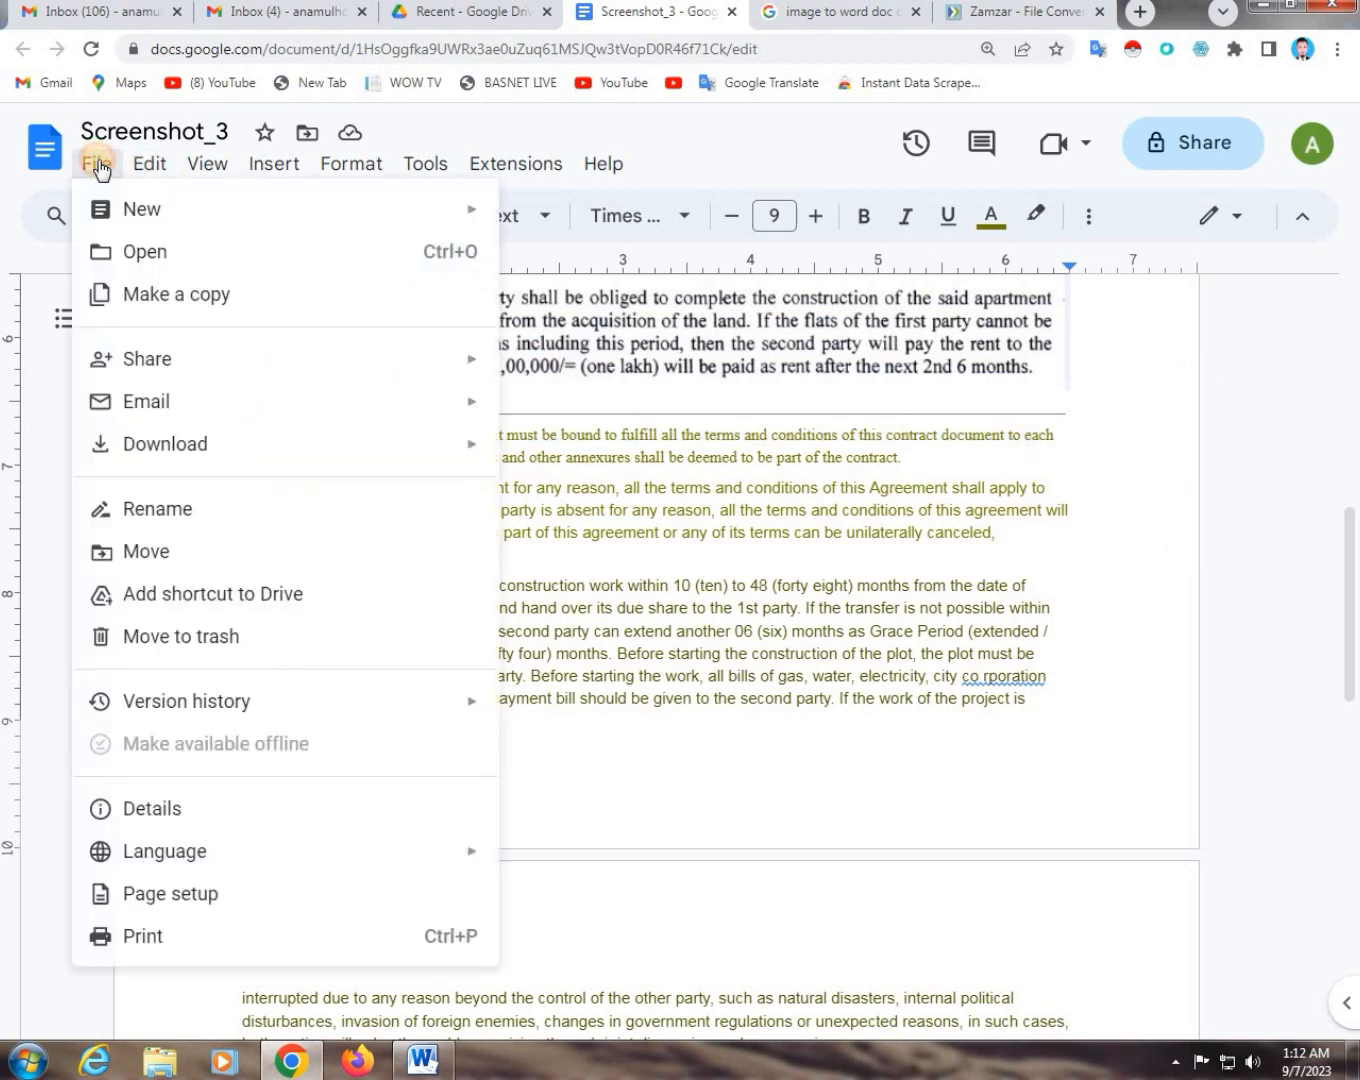
pyautogui.moveTo(197, 454)
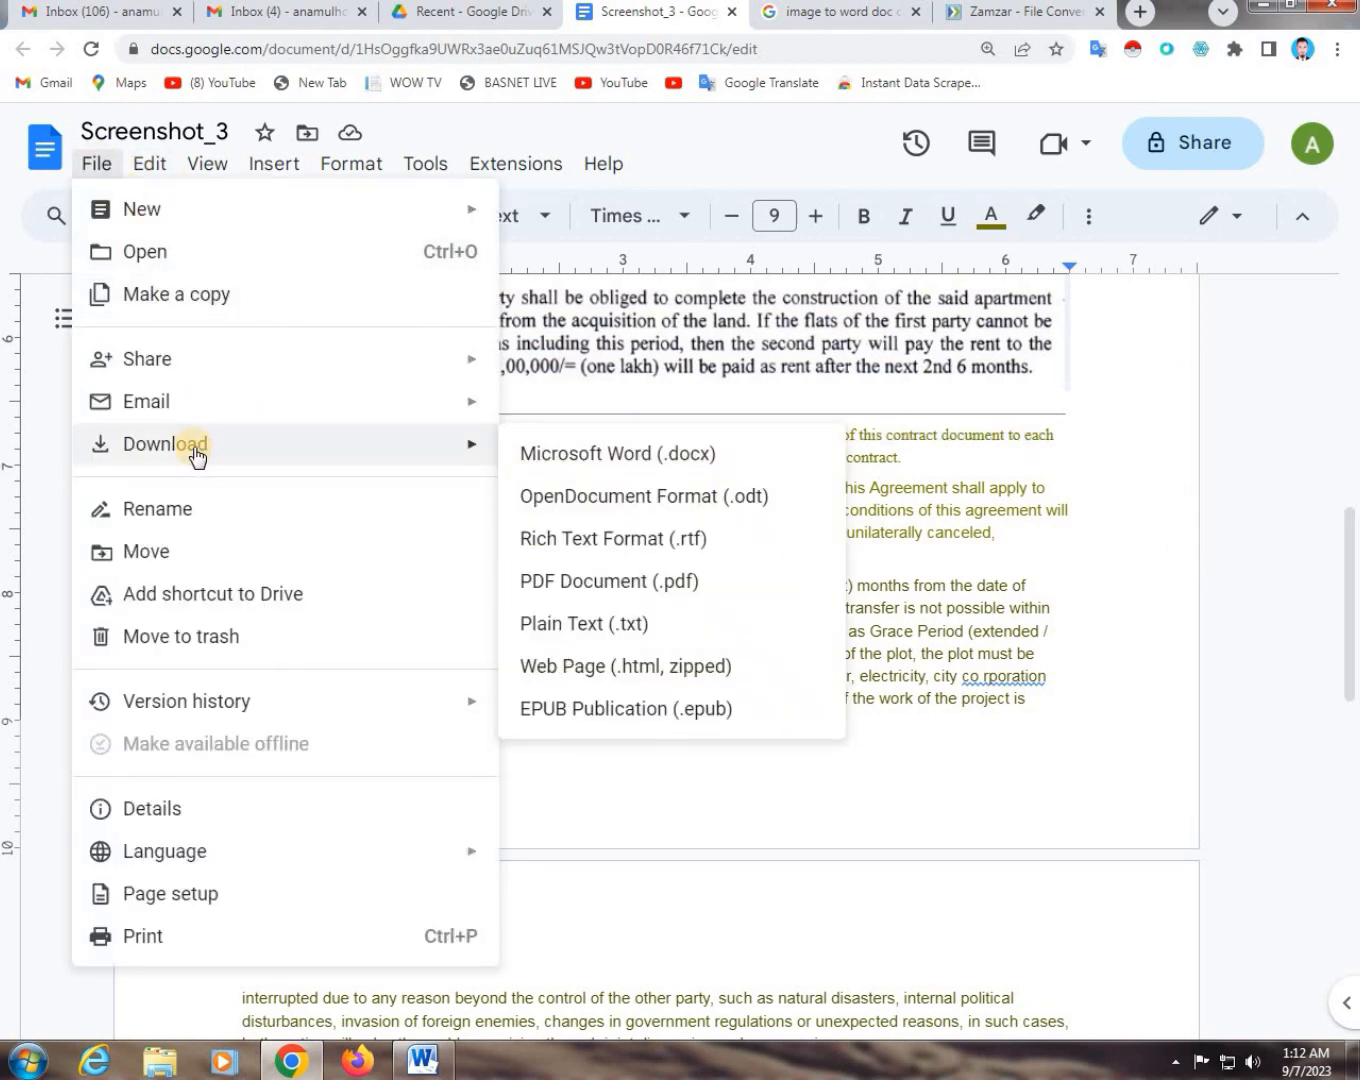
pyautogui.click(660, 456)
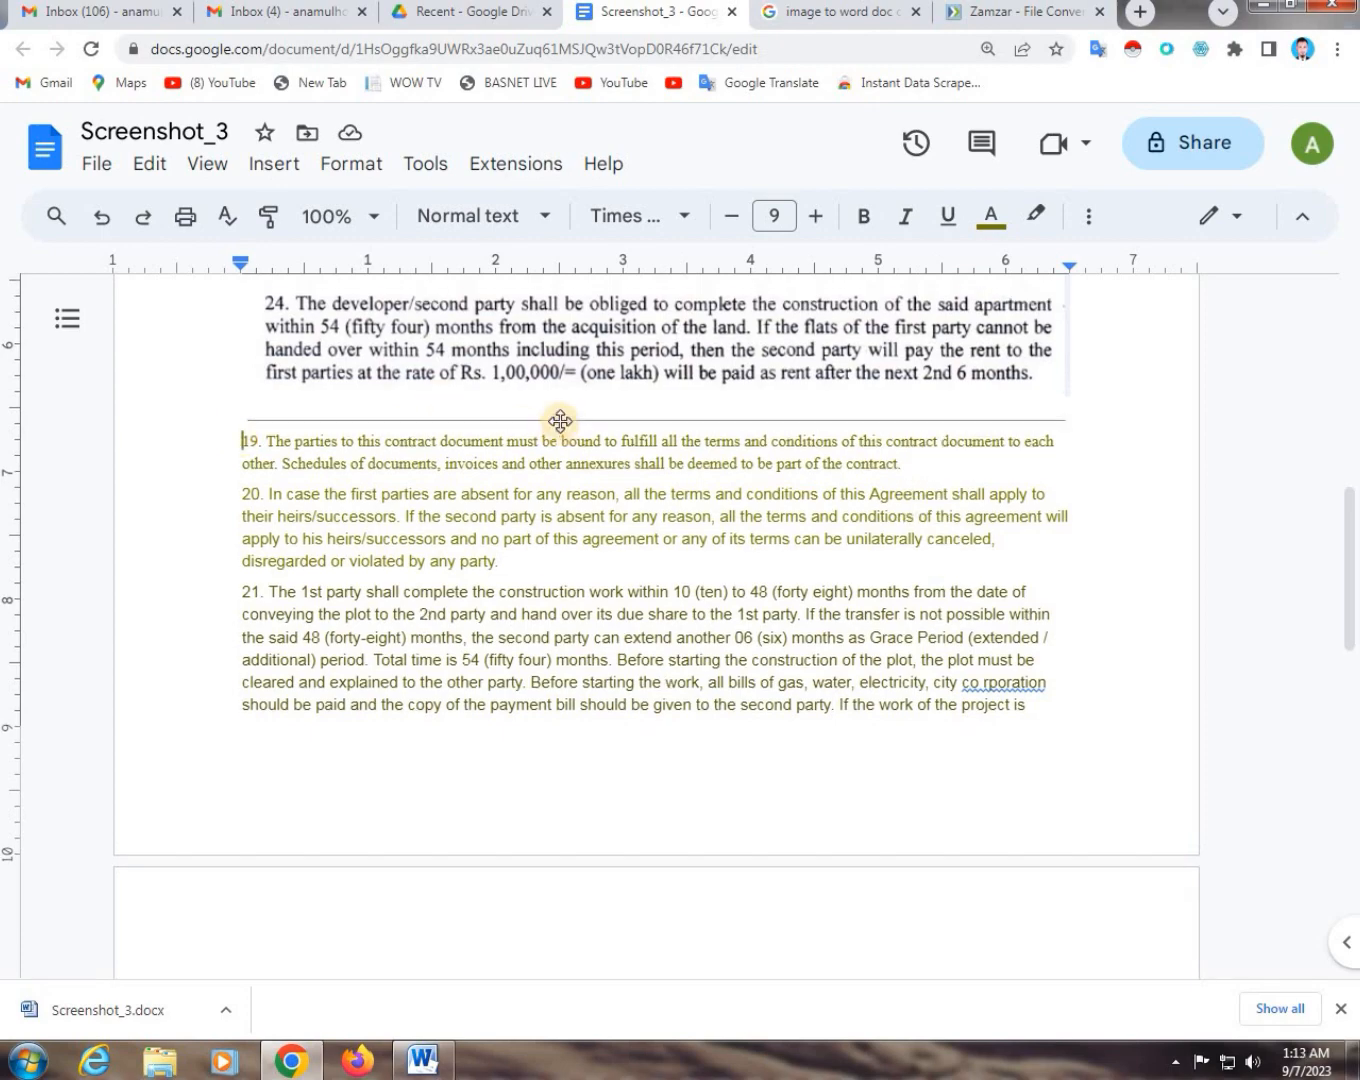
# Place the downloaded Screenshot_3.docx file on the desktop
pyautogui.scroll(7, 558, 422)
pyautogui.scroll(-6, 536, 470)
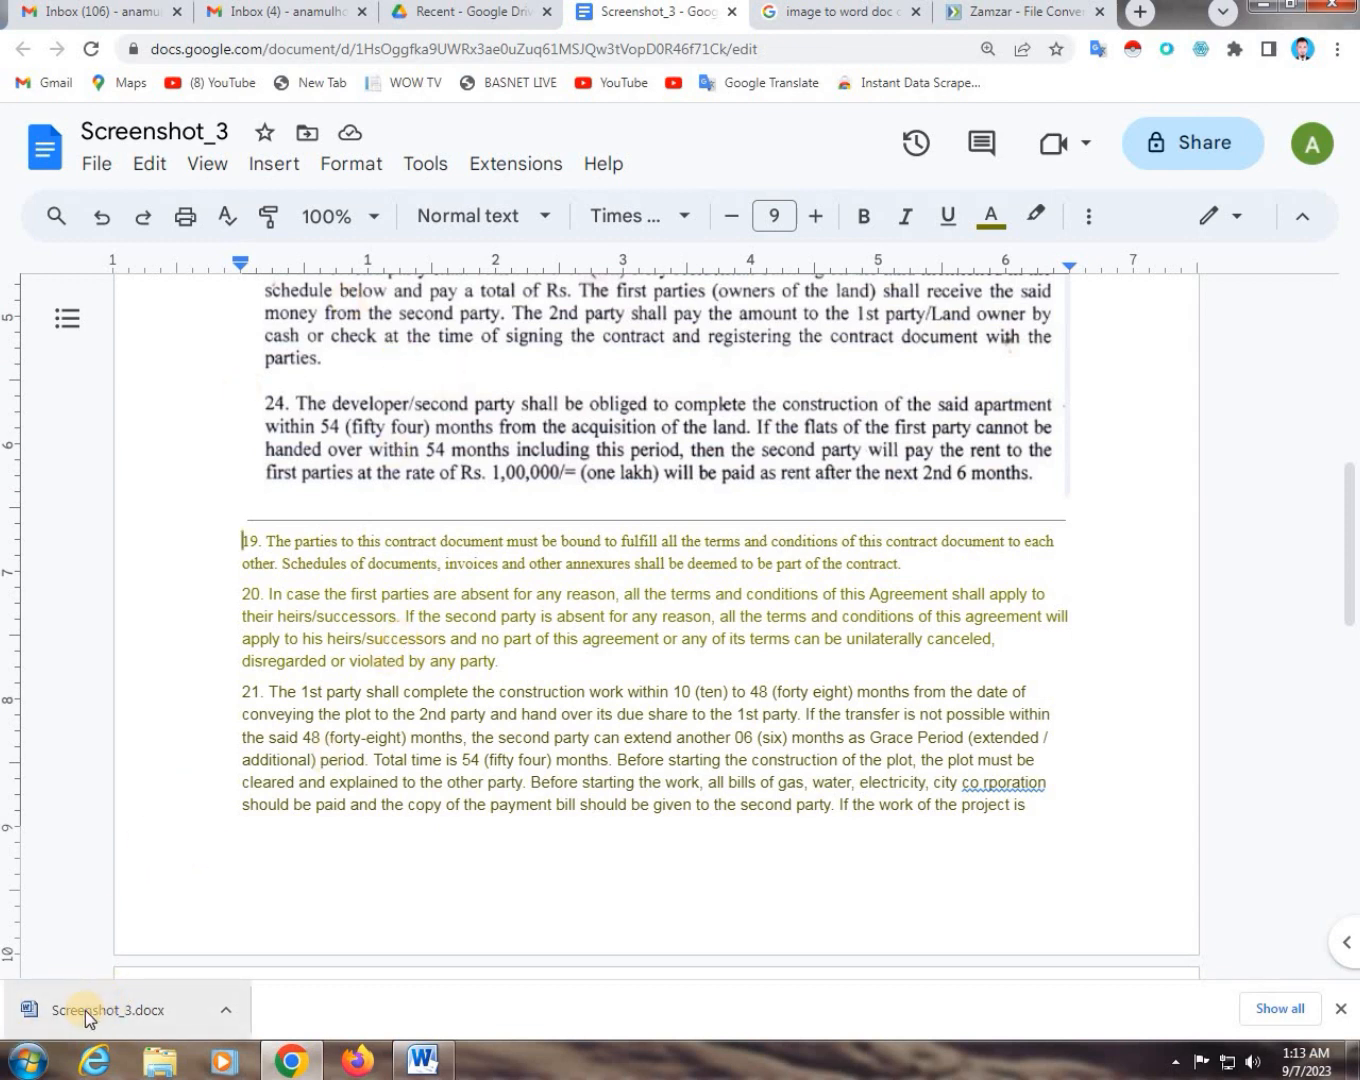
pyautogui.moveTo(72, 1011); pyautogui.dragTo(461, 553)
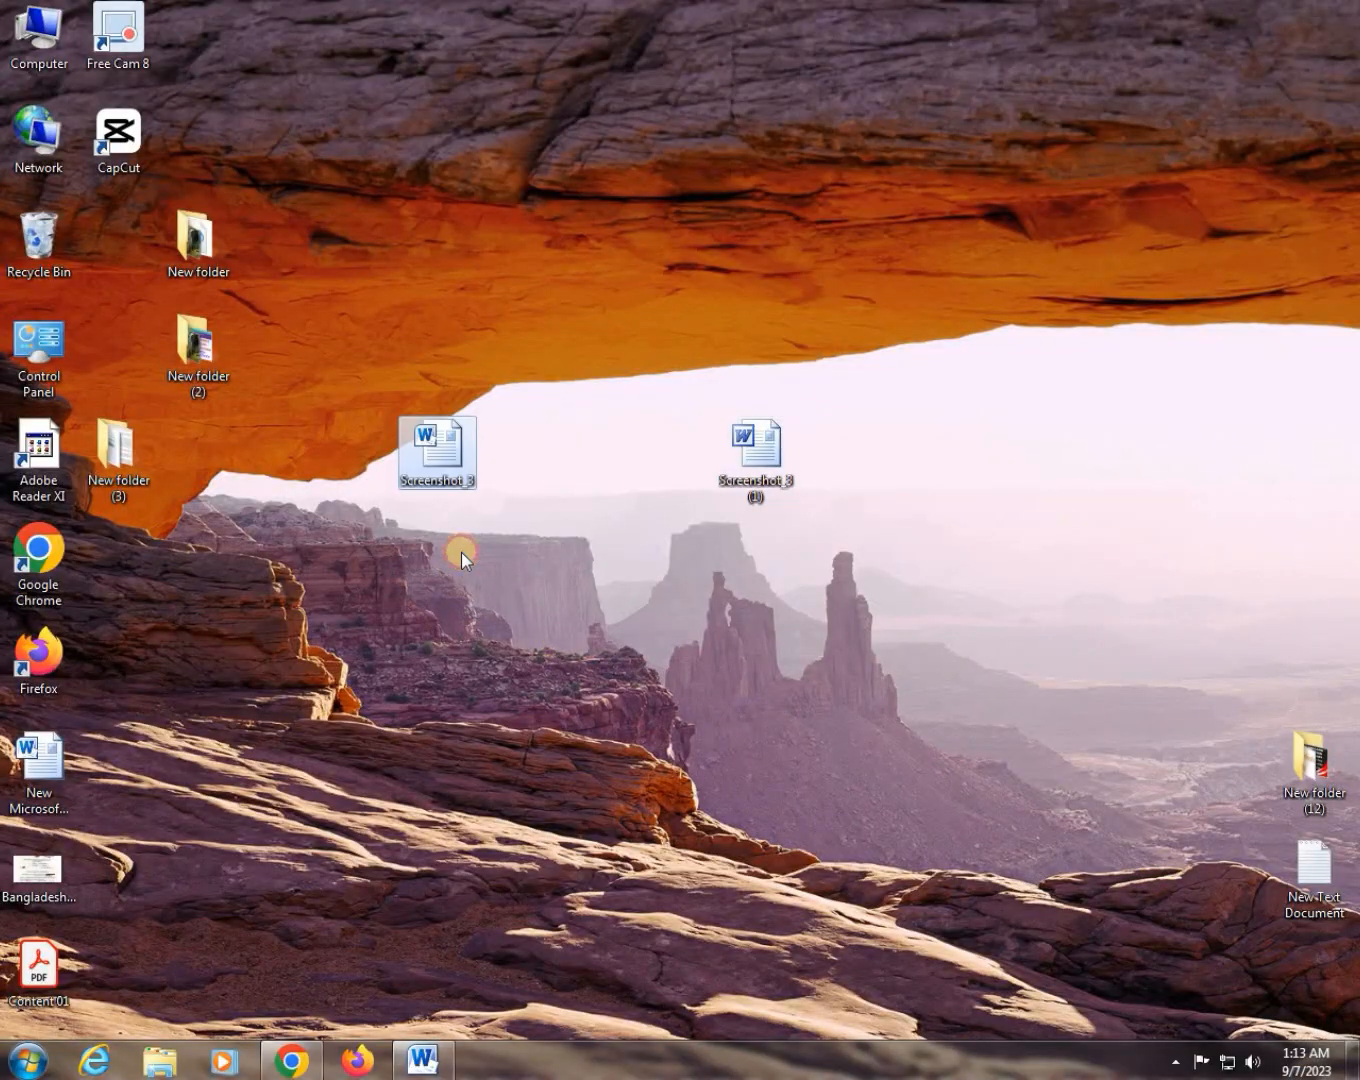
# Open the desktop file Screenshot_3 in Word, maximize its window and enable editing
pyautogui.doubleClick(453, 458)
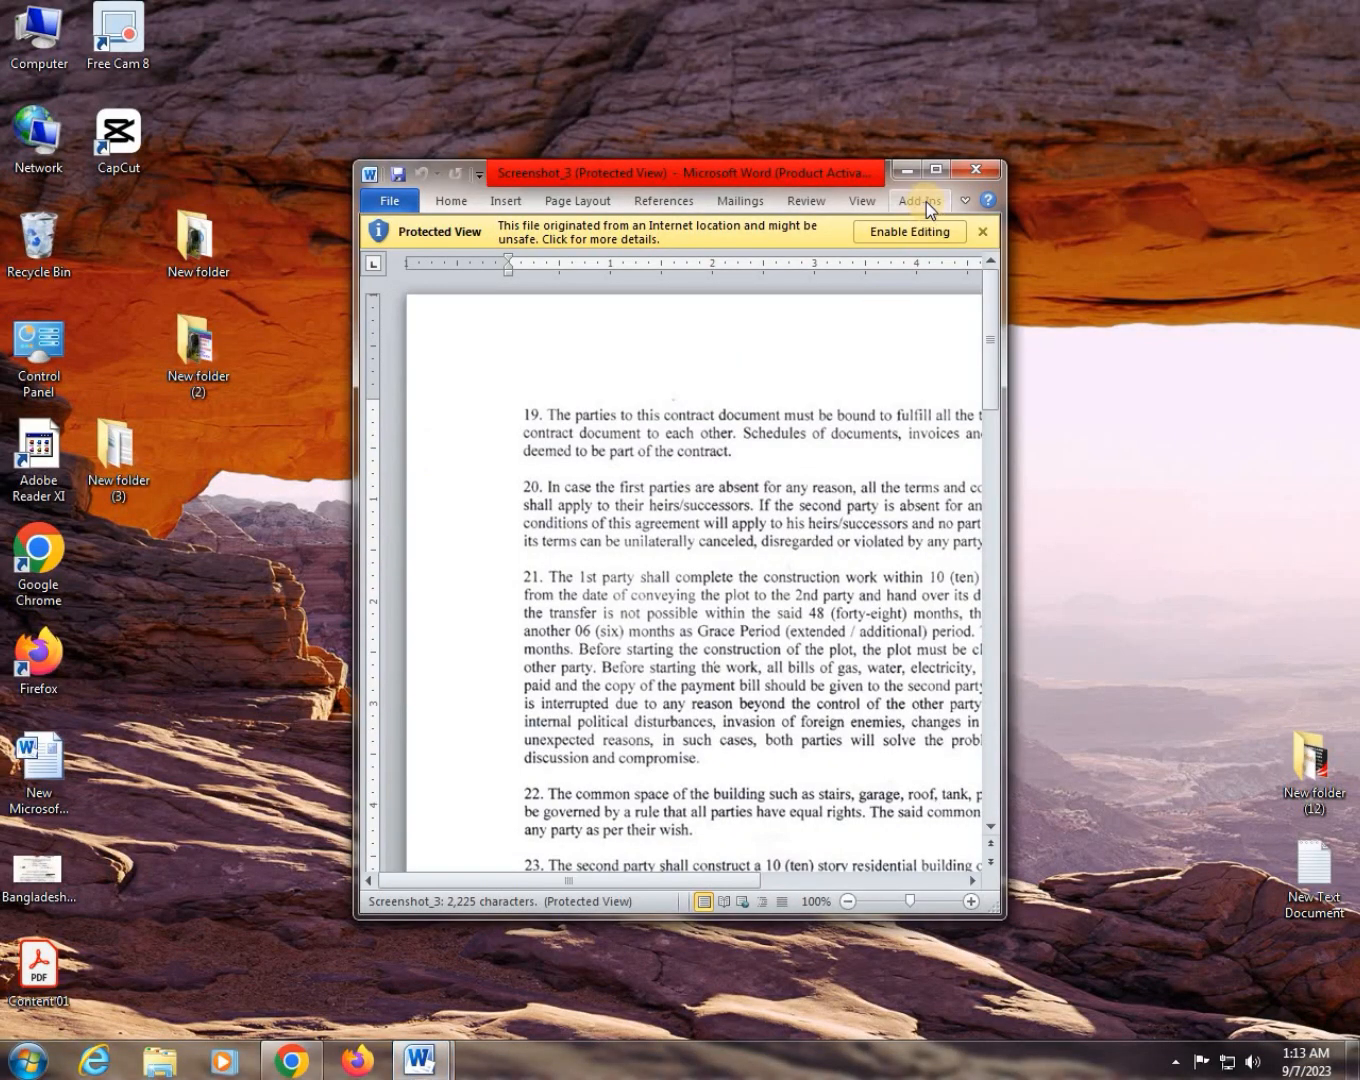
pyautogui.click(935, 170)
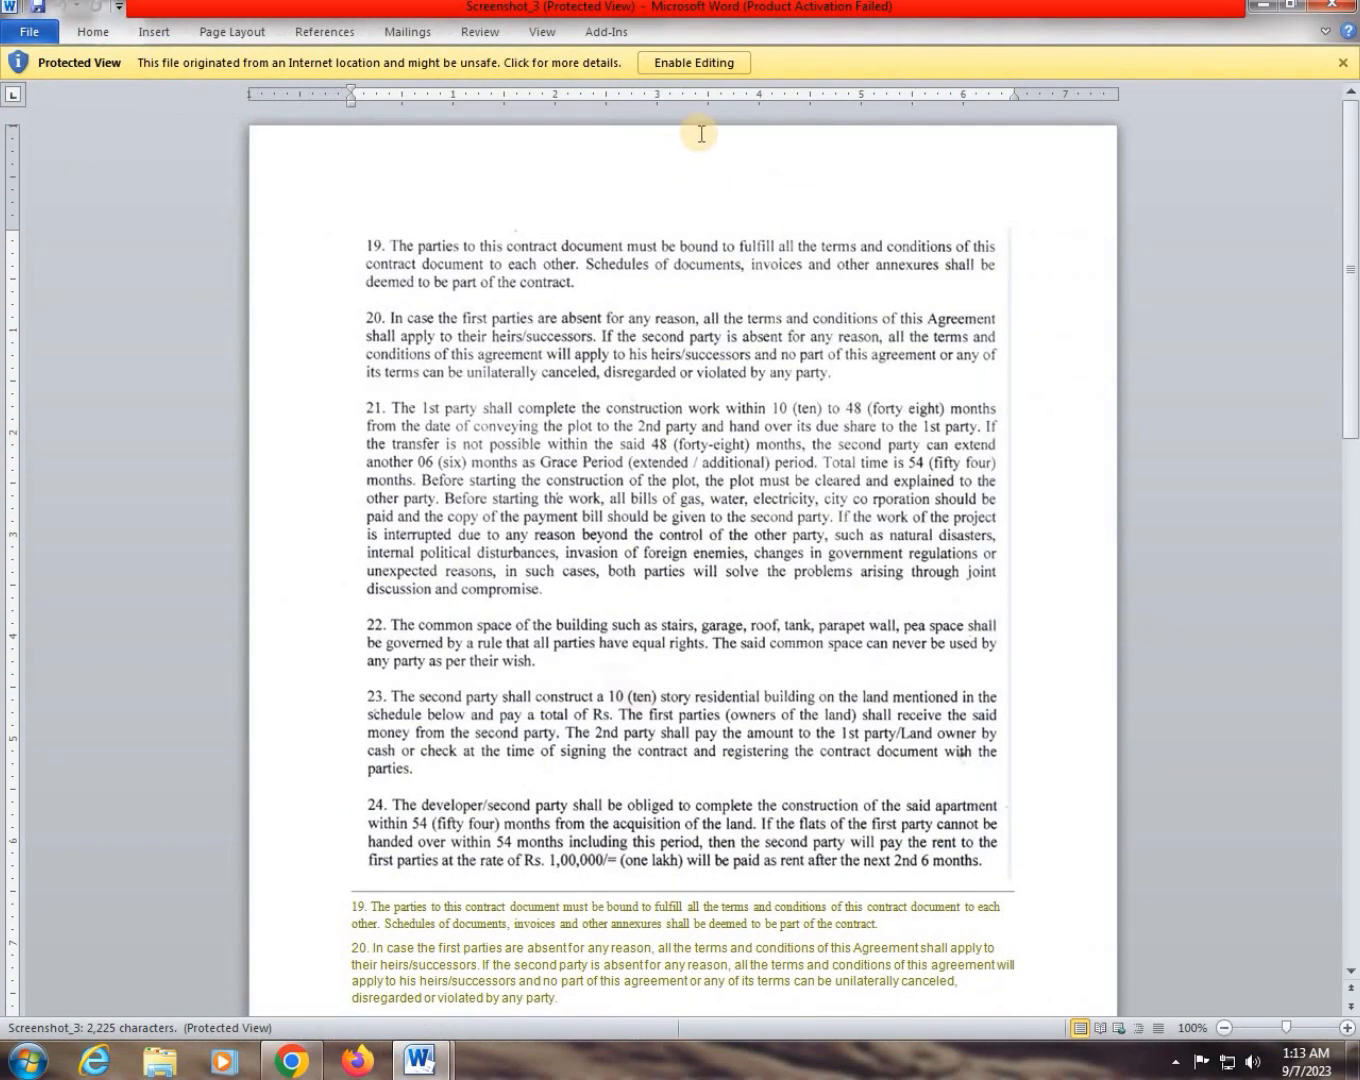
pyautogui.click(693, 63)
pyautogui.click(912, 179)
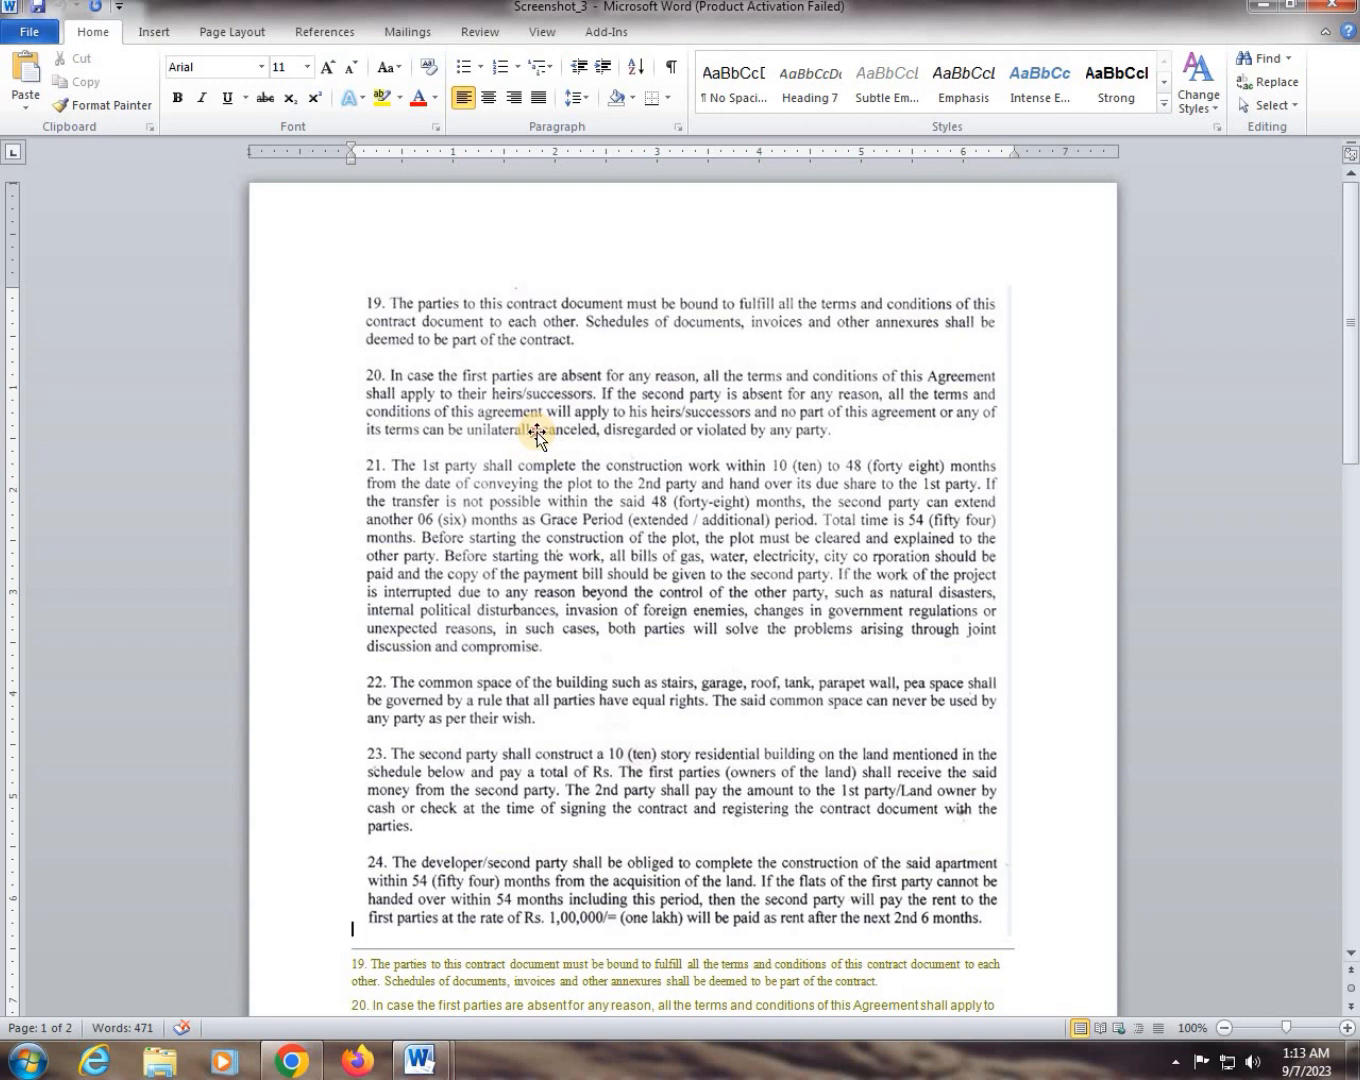
# Delete the scanned image above the extracted text
pyautogui.click(536, 433)
pyautogui.scroll(-3, 536, 437)
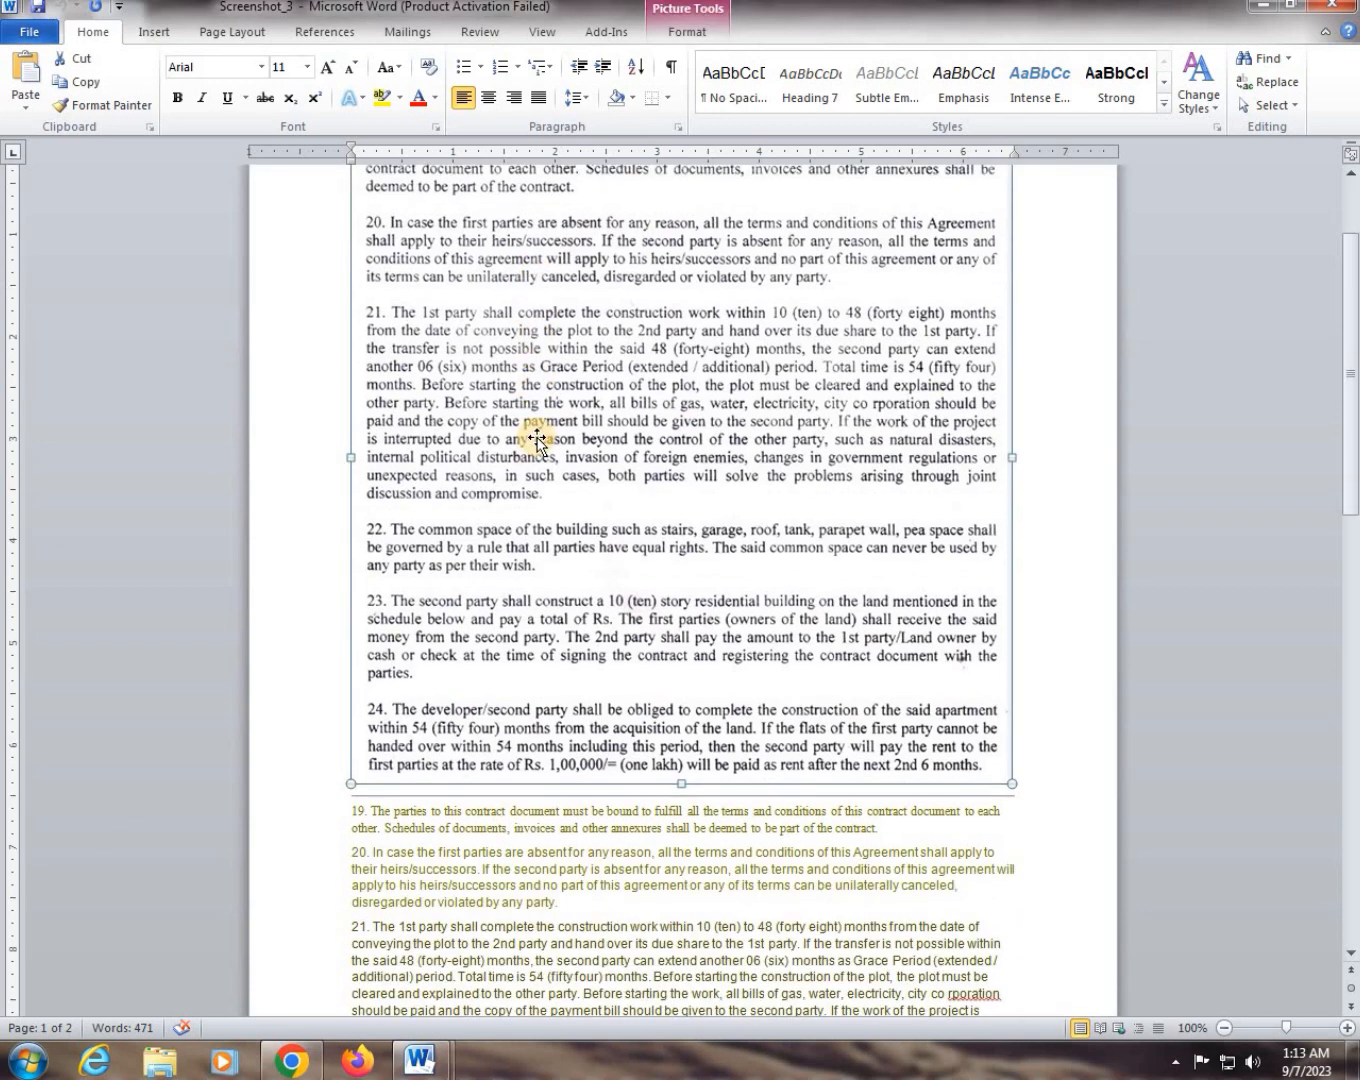
pyautogui.scroll(1, 536, 437)
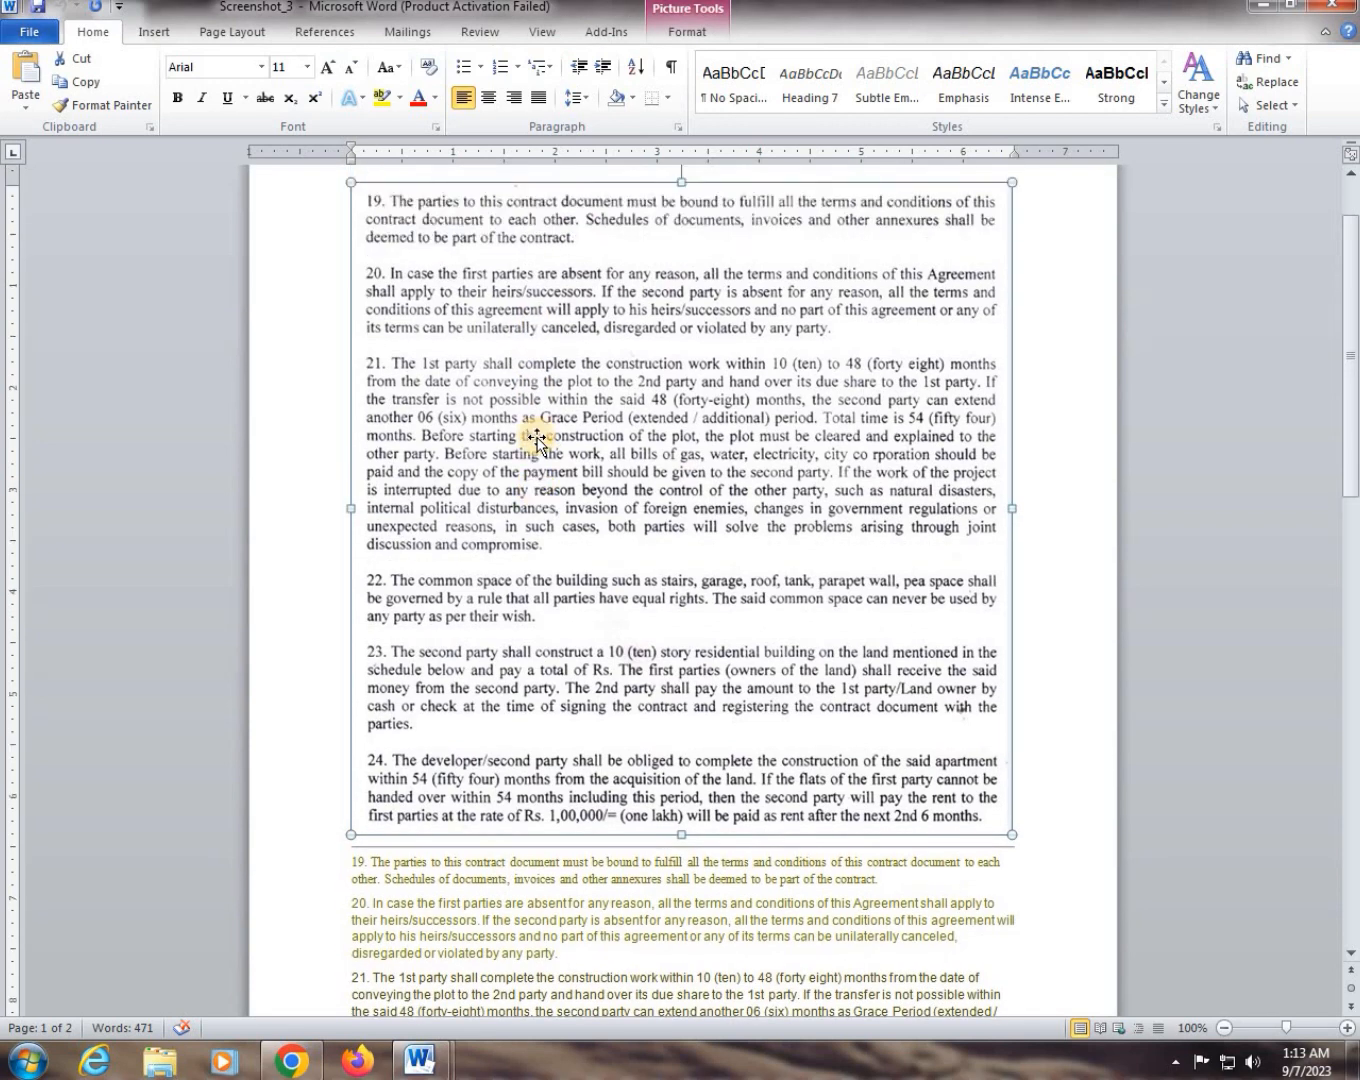
pyautogui.press('Delete')
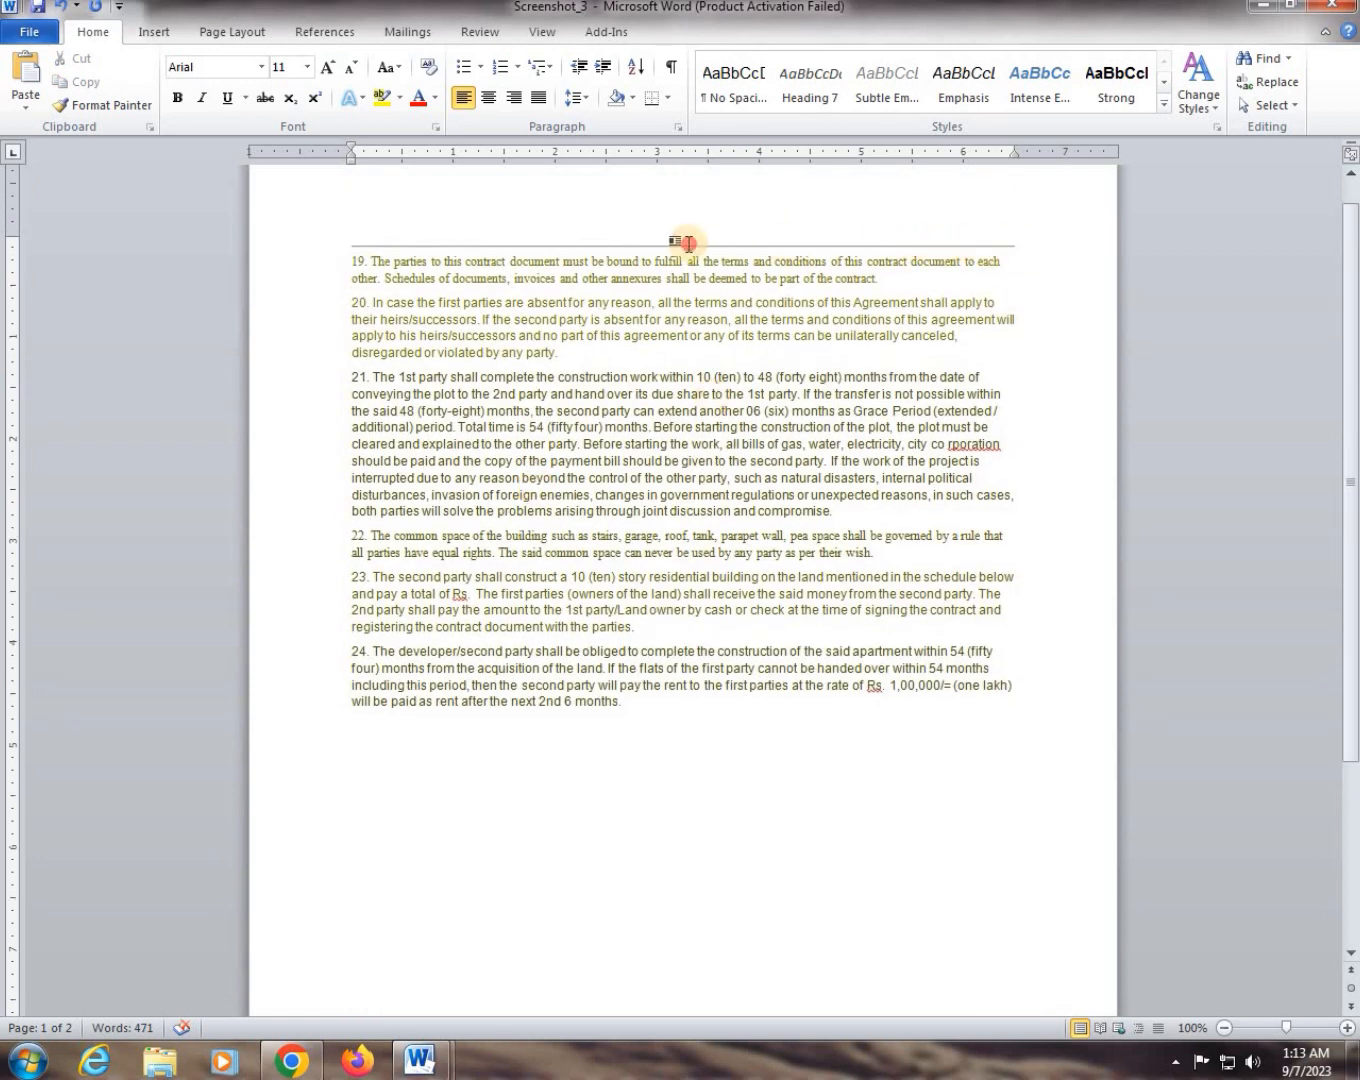
# Delete the horizontal line and the empty line above clause 19
pyautogui.click(609, 245)
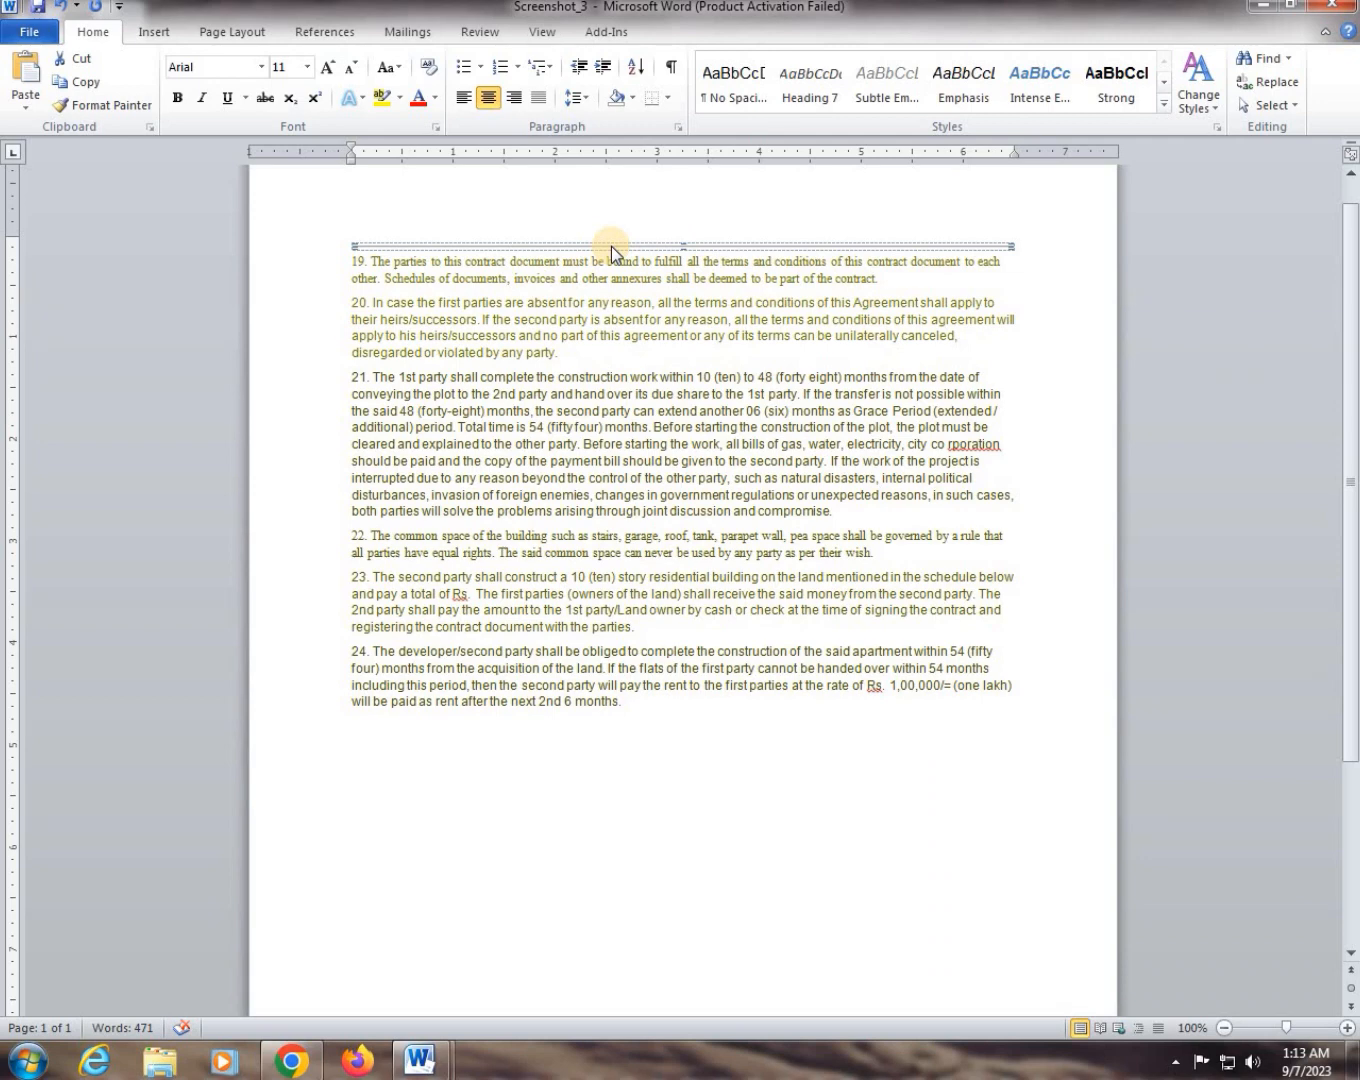
pyautogui.press('Delete')
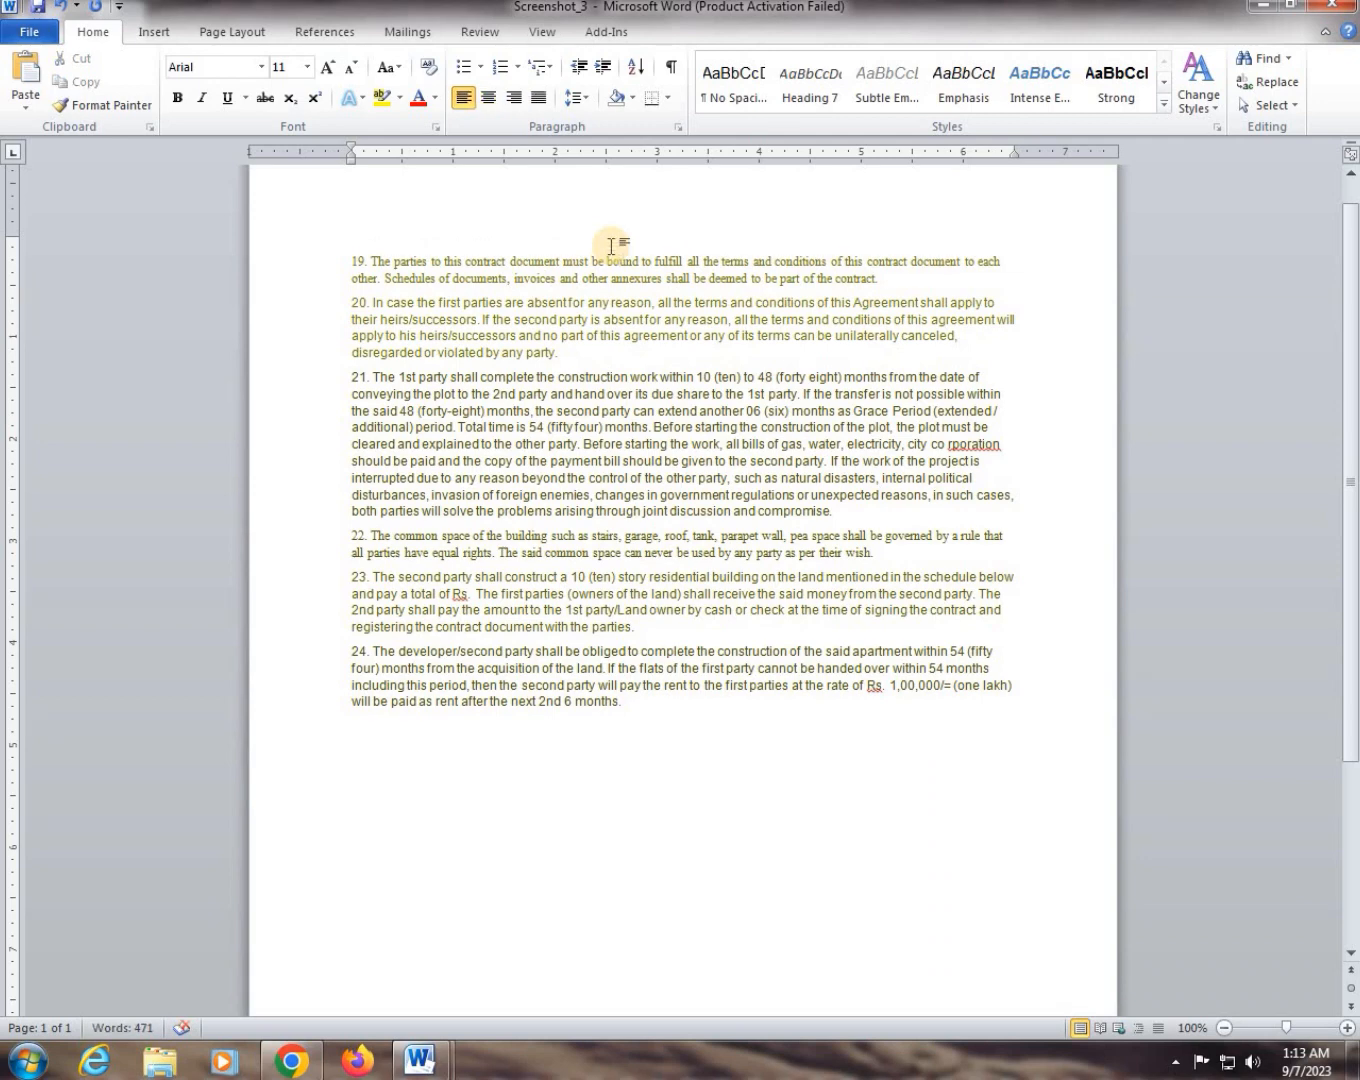
pyautogui.press('Delete')
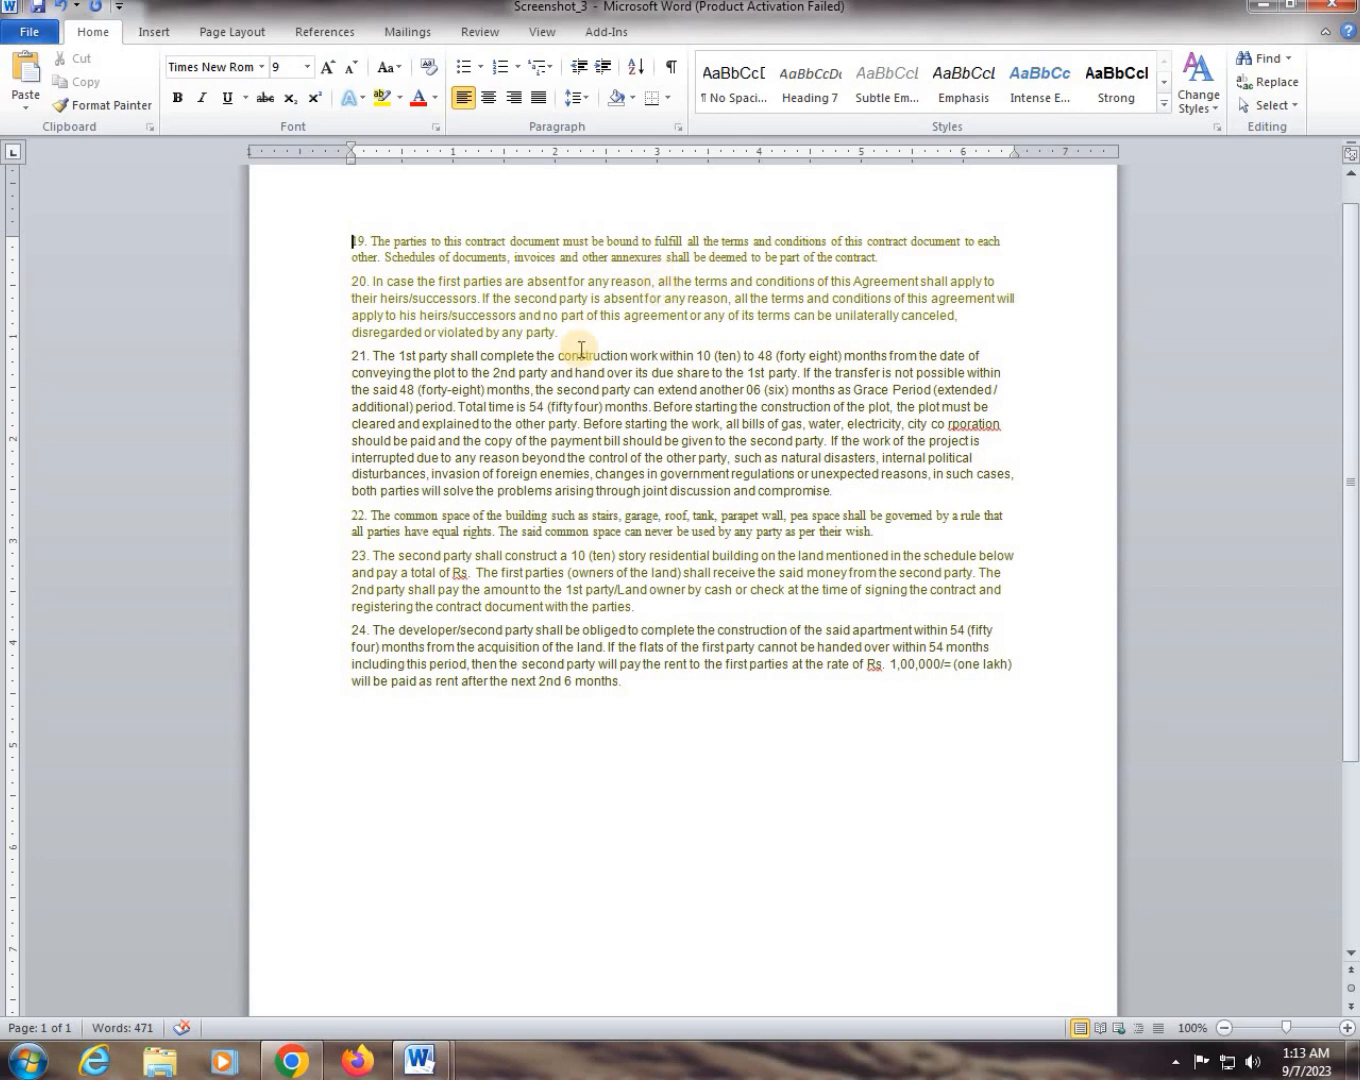
# Try a paragraph break in clause 21 before "party can extend", and remove it again
pyautogui.moveTo(647, 680); pyautogui.dragTo(626, 356)
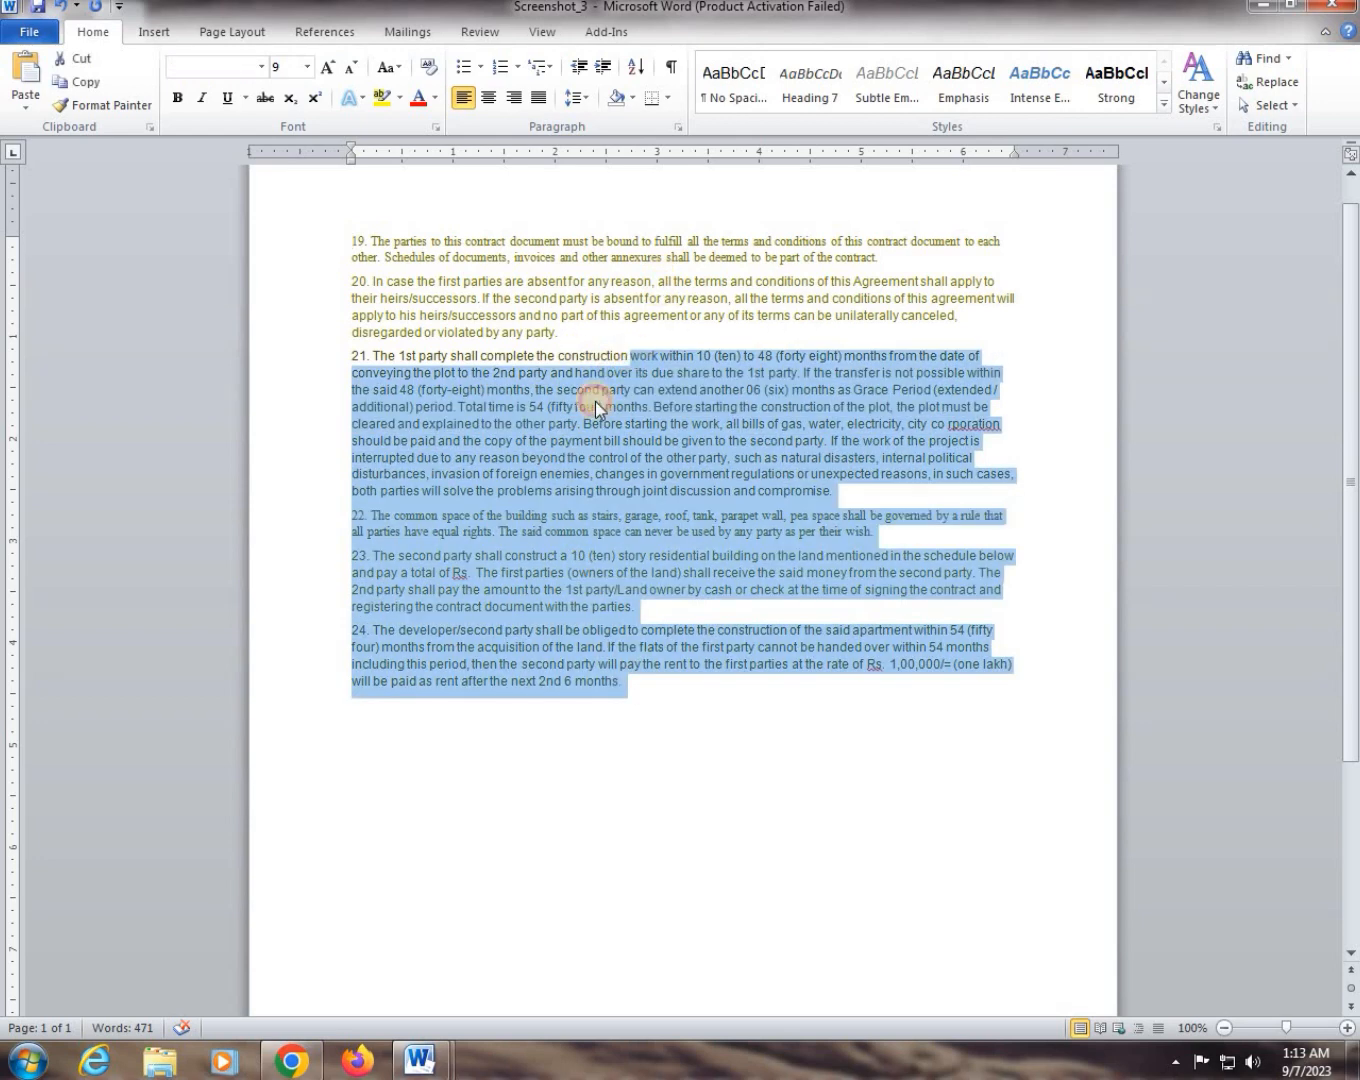
pyautogui.click(605, 405)
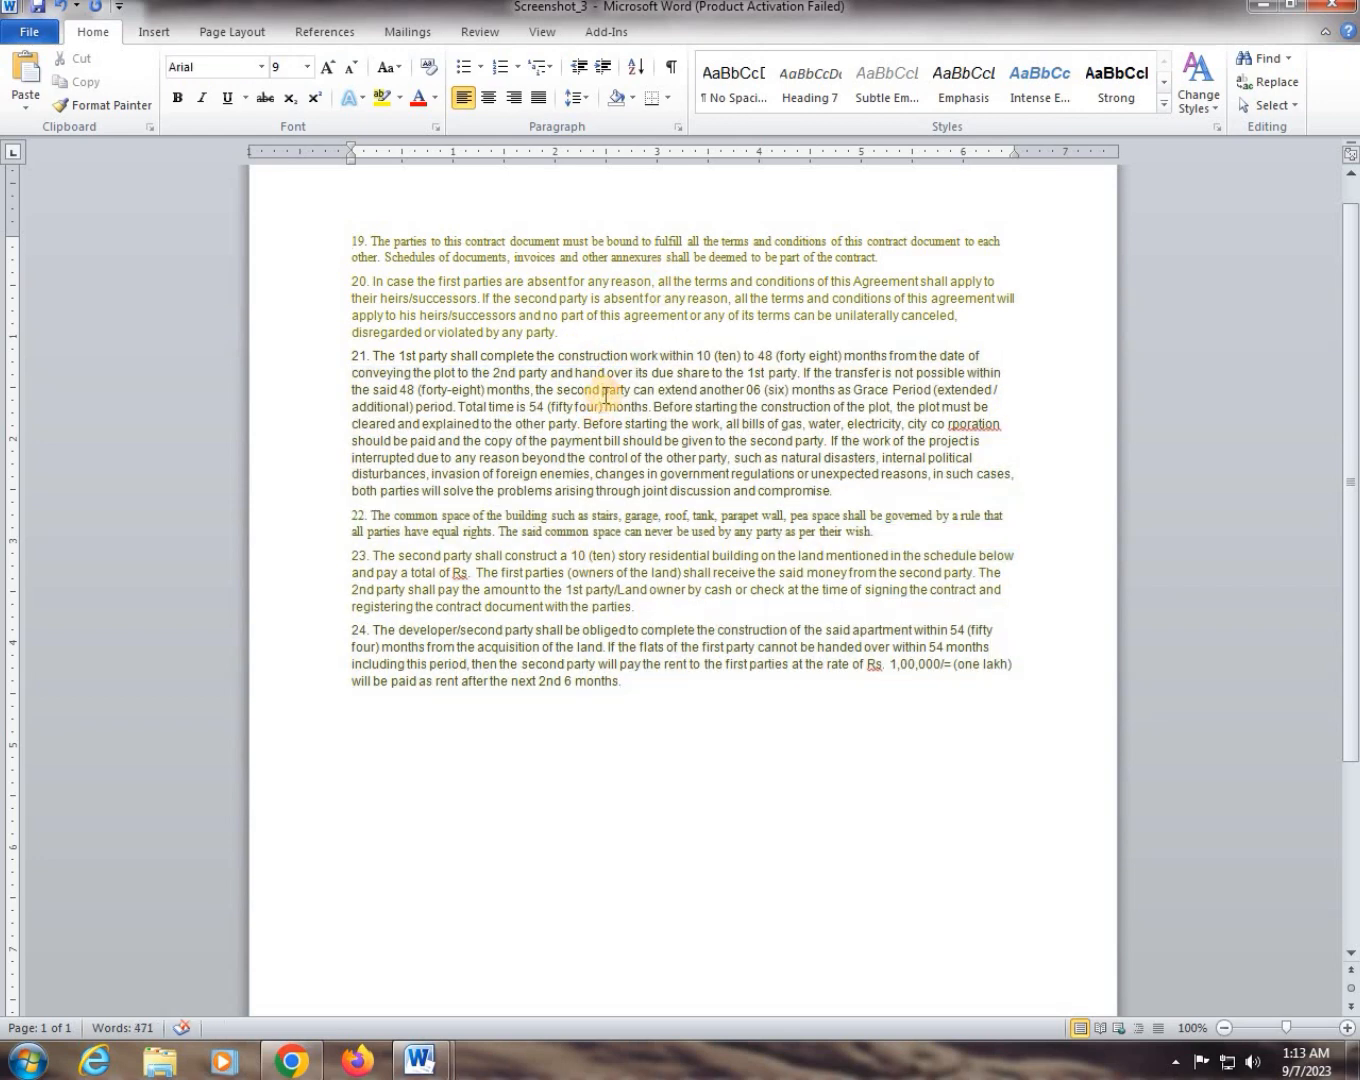
pyautogui.click(601, 390)
pyautogui.press('Return')
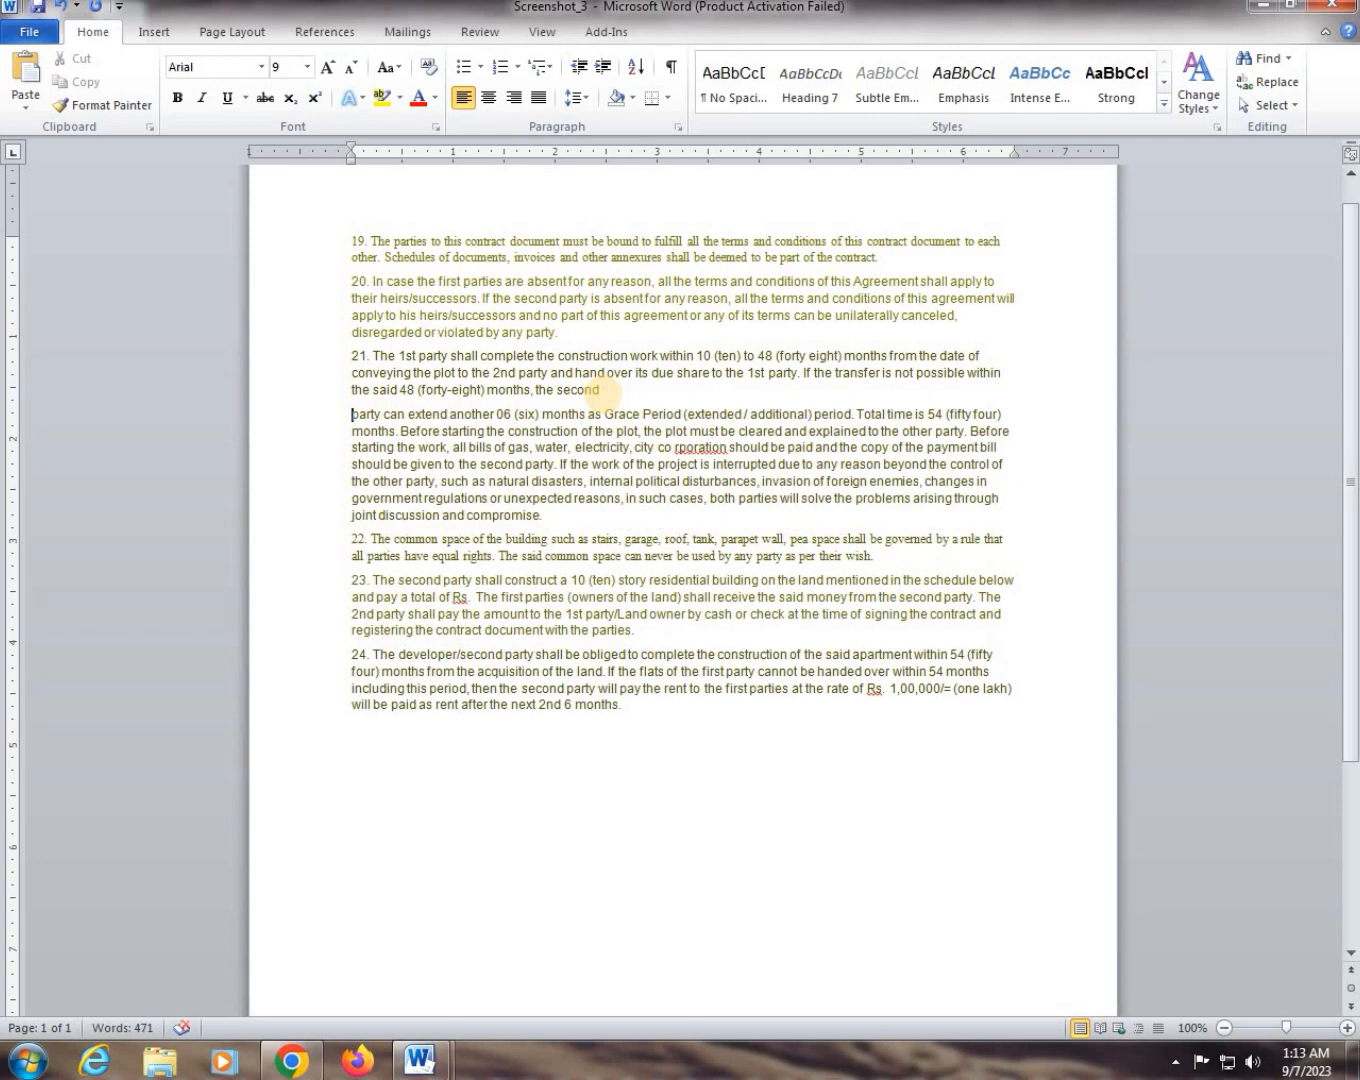
pyautogui.press('BackSpace')
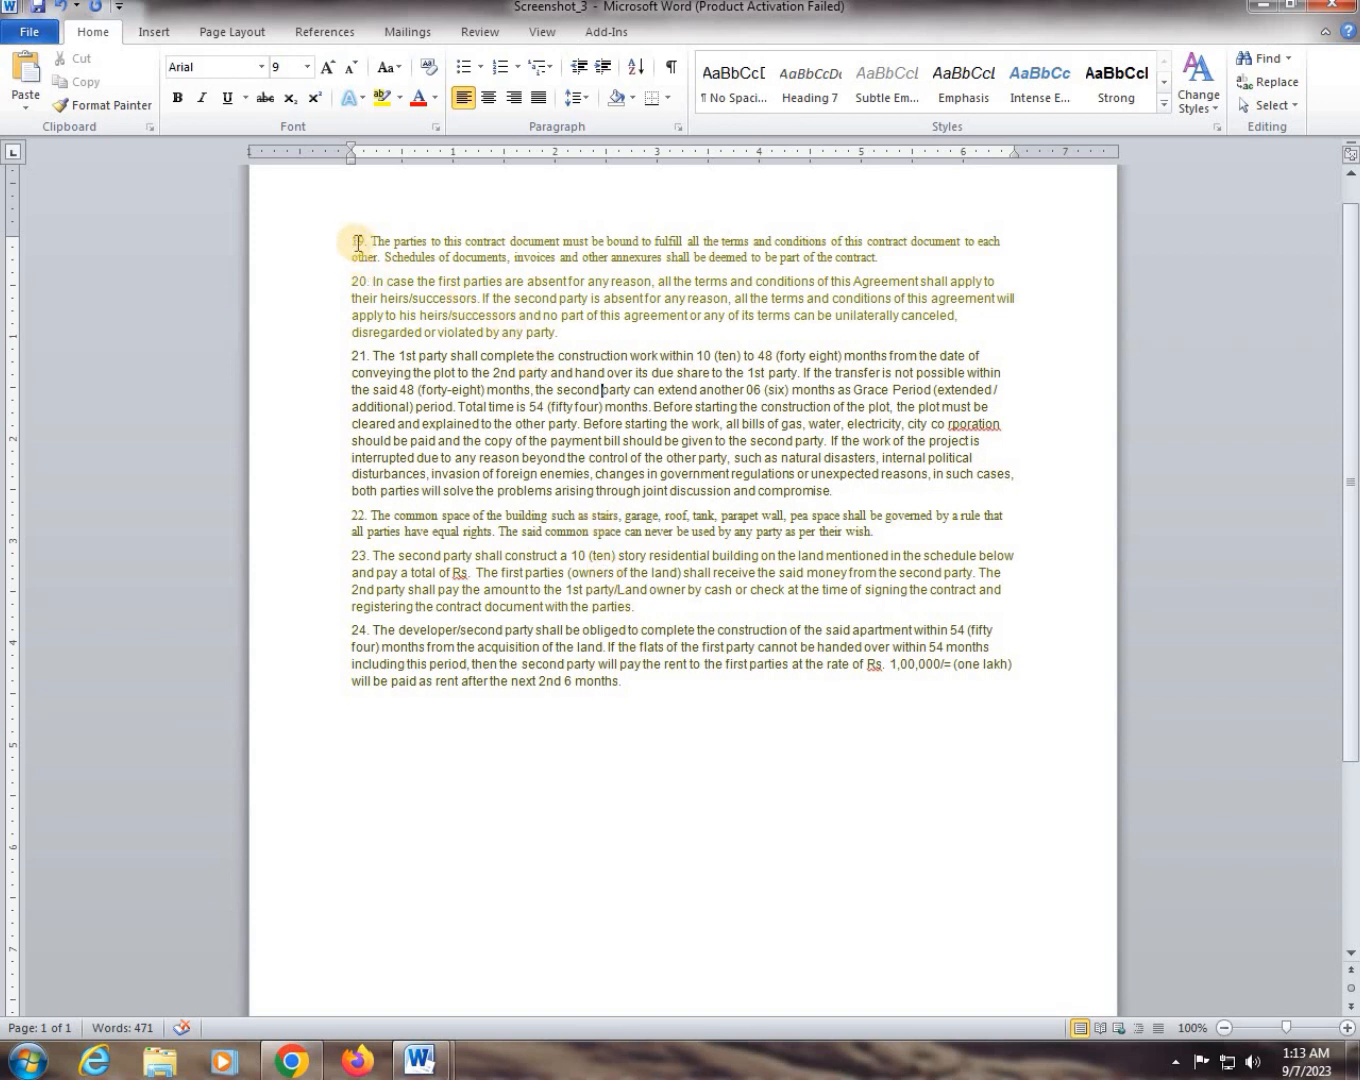
# Select all the text from clause 19 to clause 24 and set its font color to black
pyautogui.click(625, 684)
pyautogui.moveTo(625, 685); pyautogui.dragTo(352, 240)
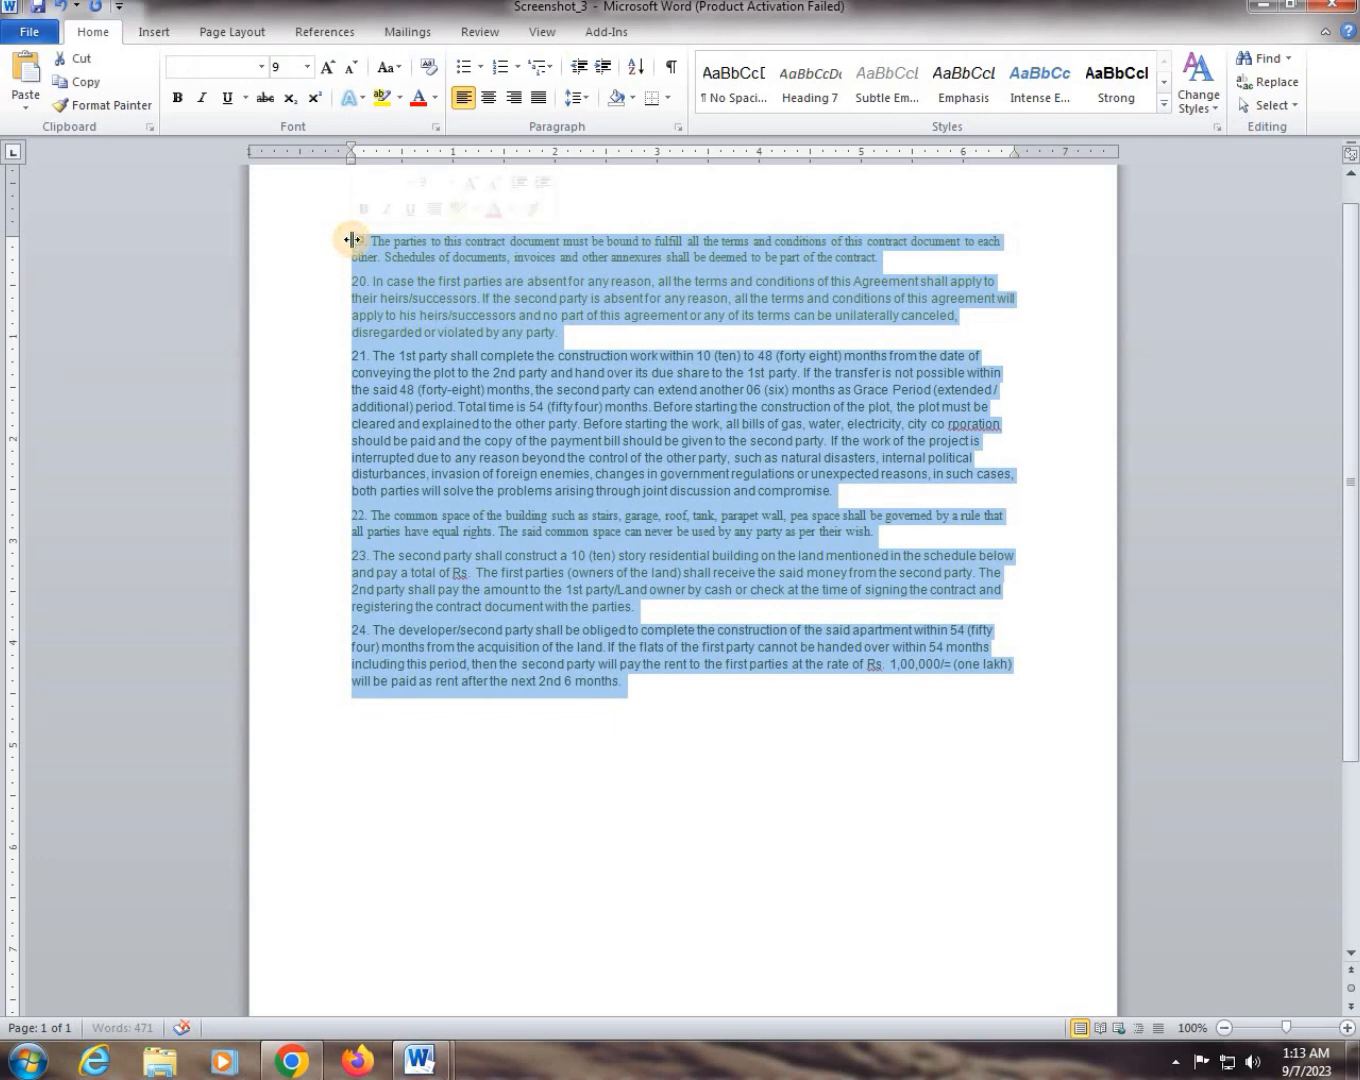
pyautogui.click(437, 103)
pyautogui.click(444, 163)
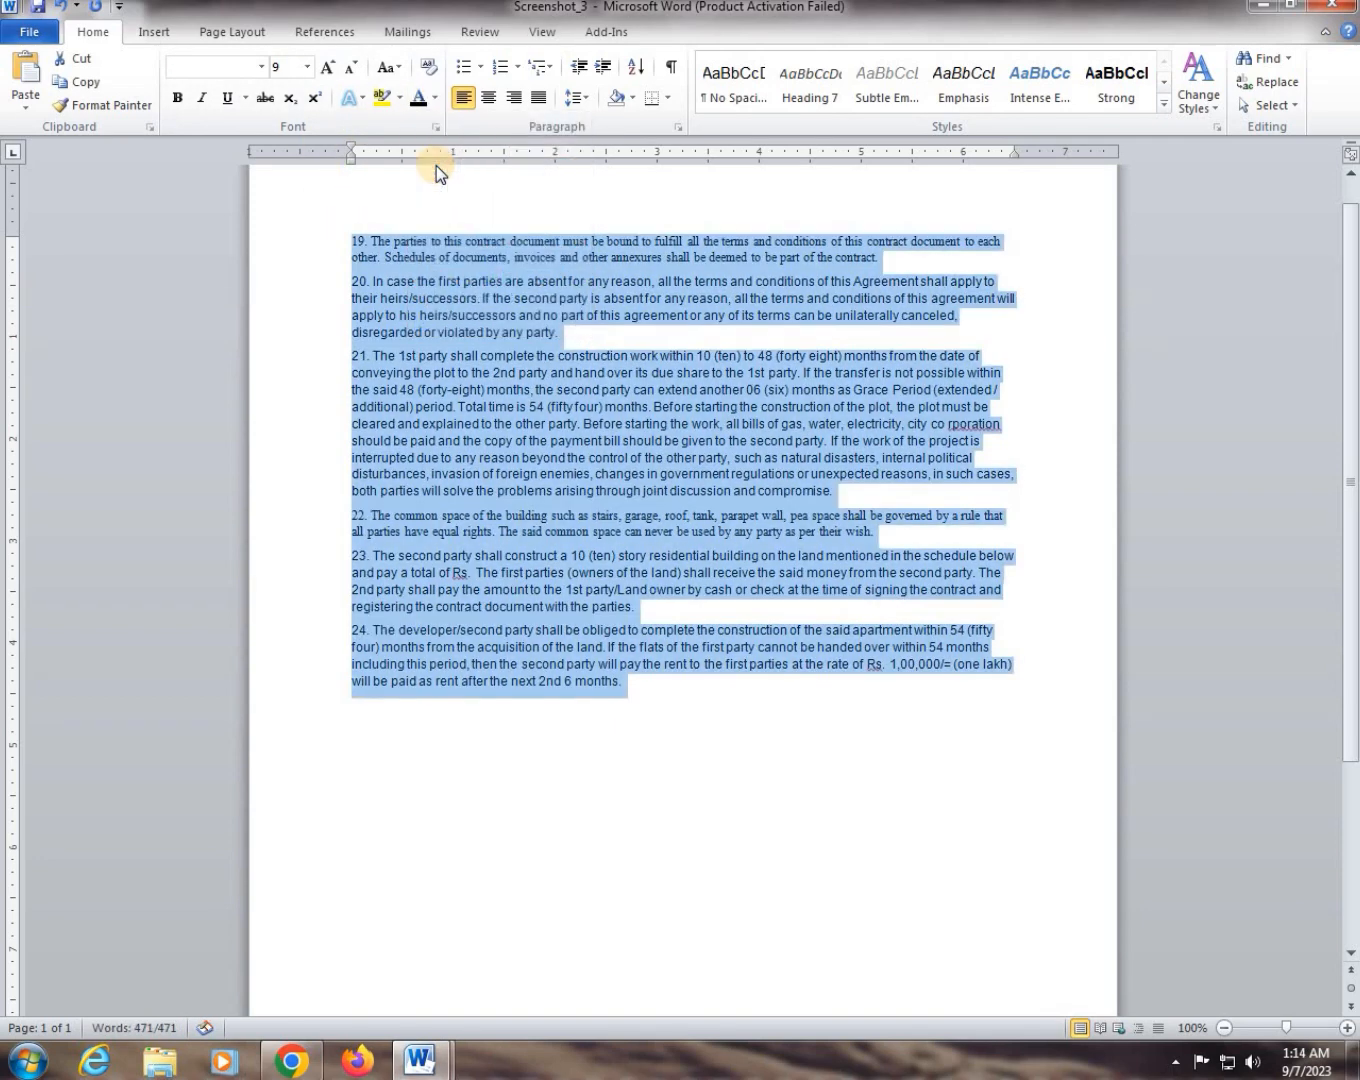
# Justify the selected clauses and set their line spacing to 1.5
pyautogui.click(537, 97)
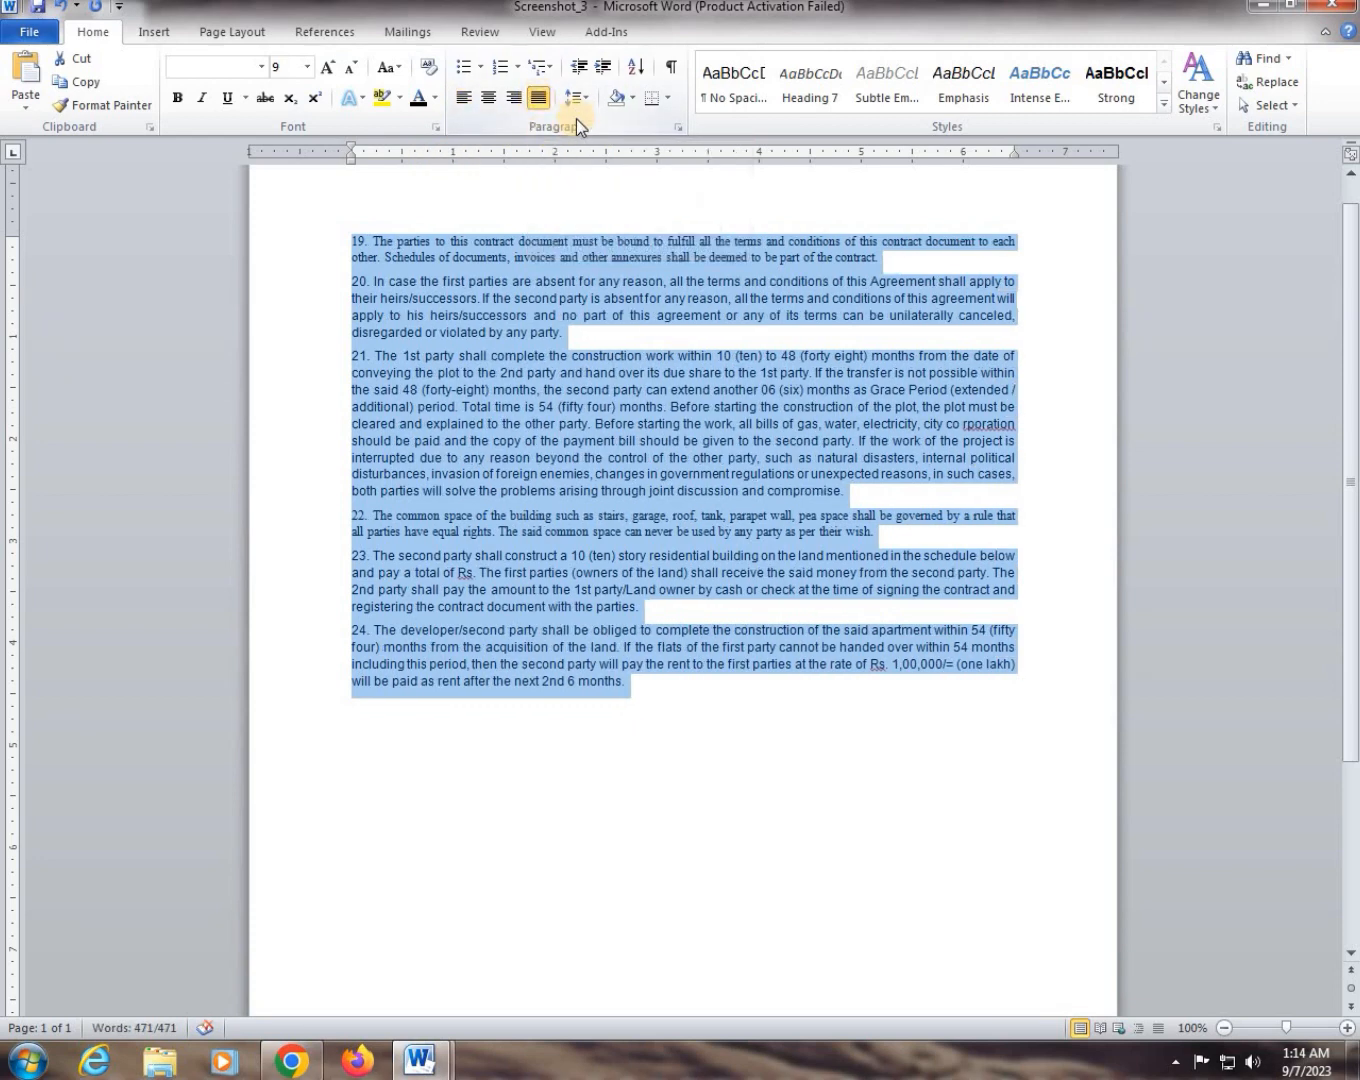
pyautogui.click(577, 102)
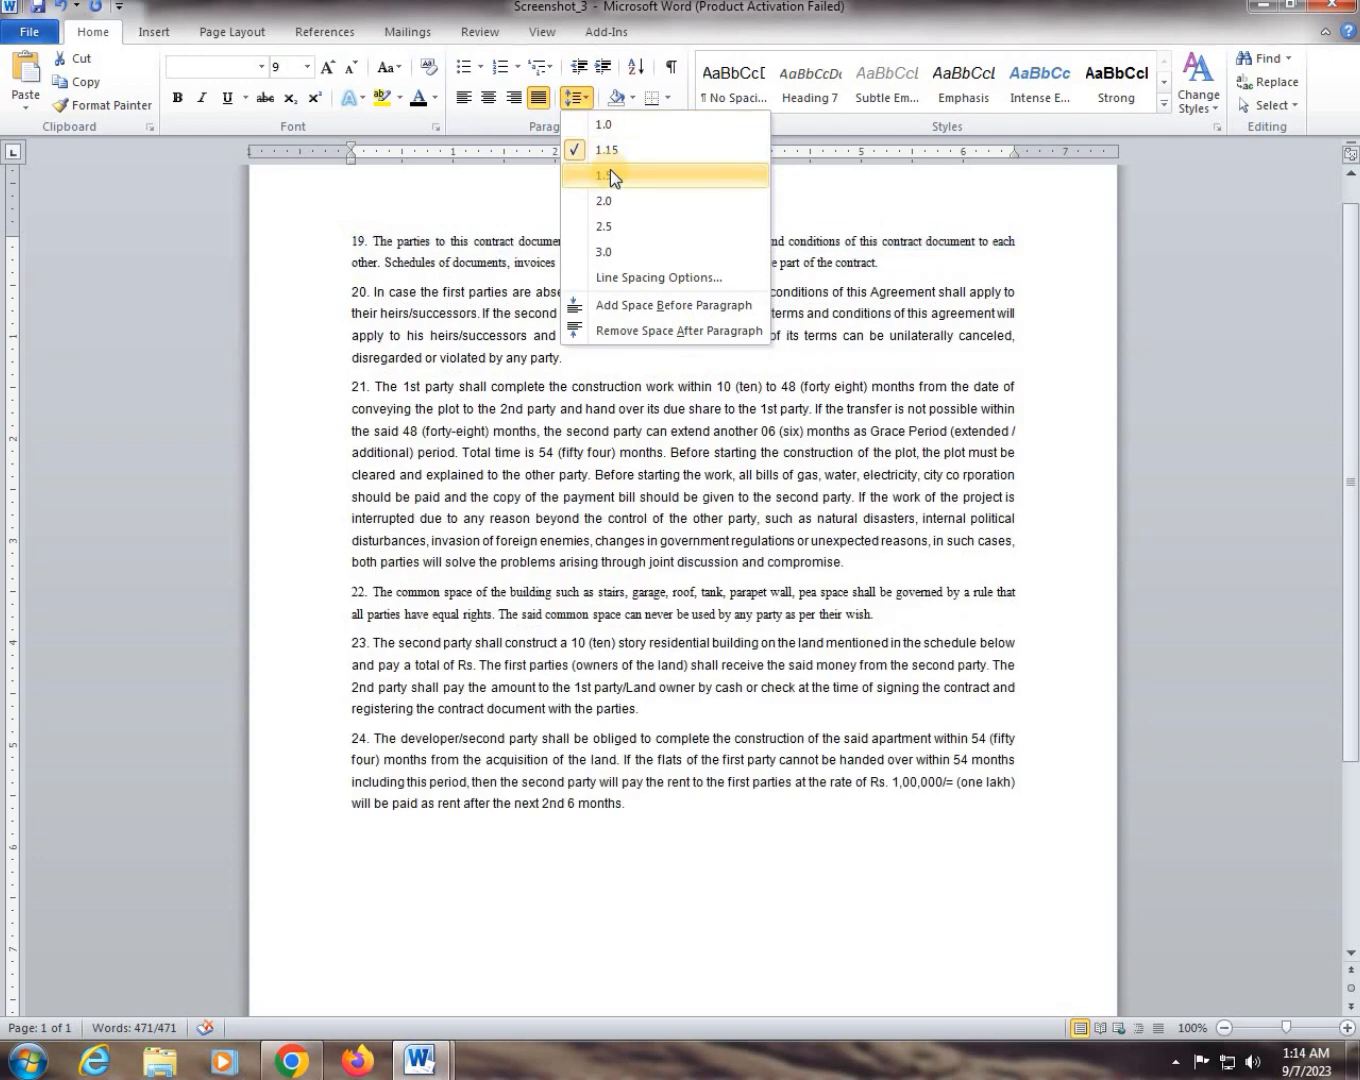
pyautogui.click(610, 174)
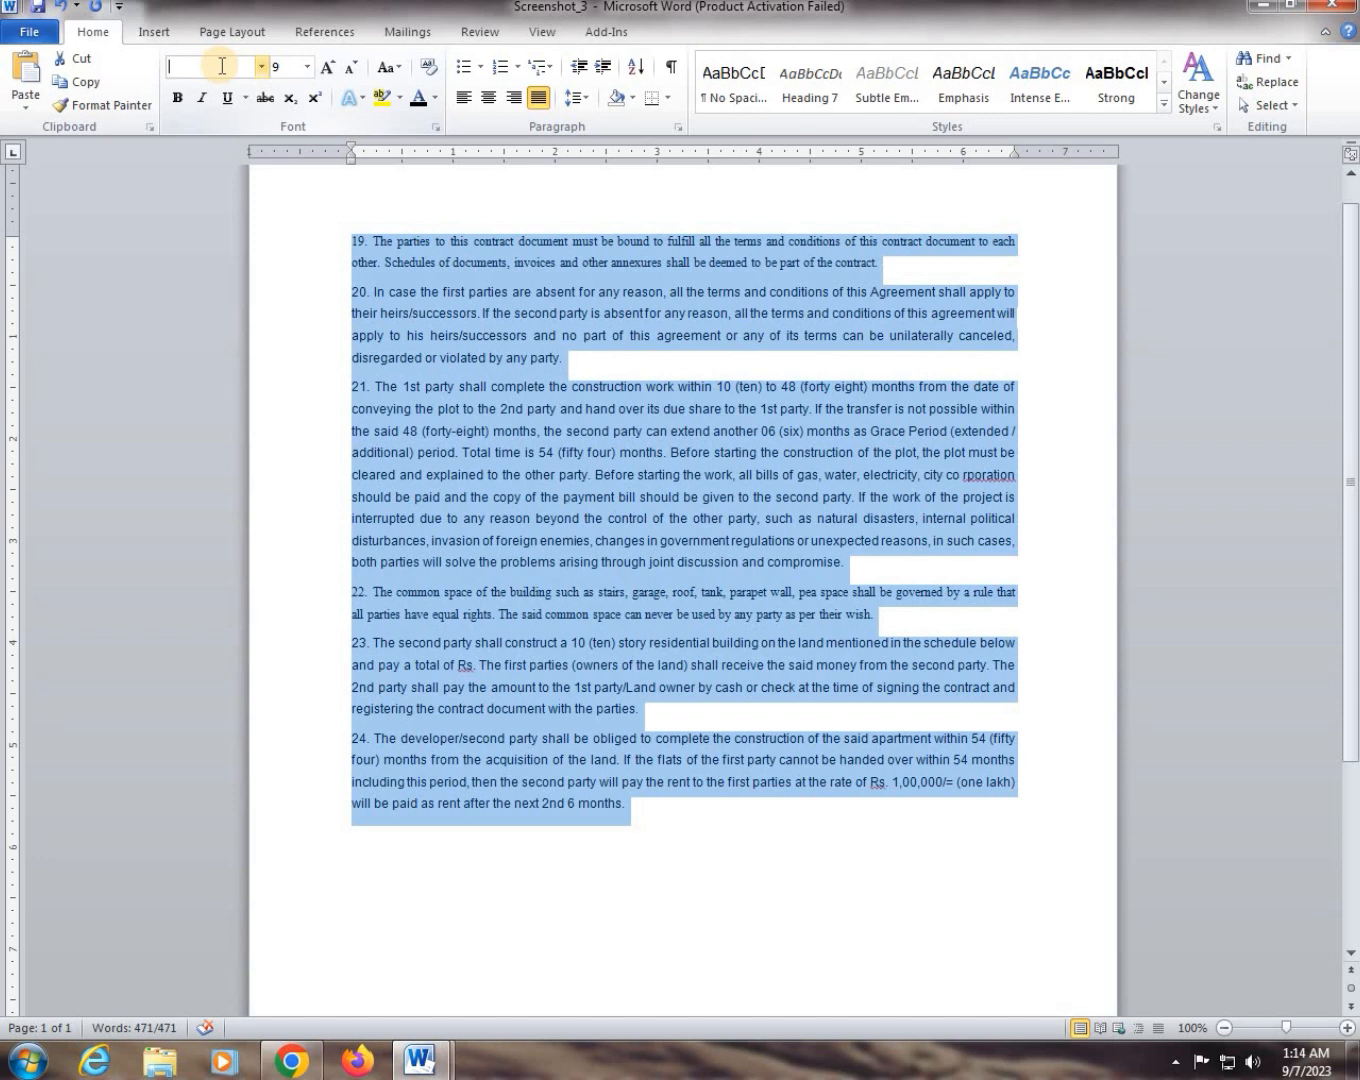
# Set the selected text's font to Times New Roman and its size to 12
pyautogui.write('Times New Rom')
pyautogui.press('Return')
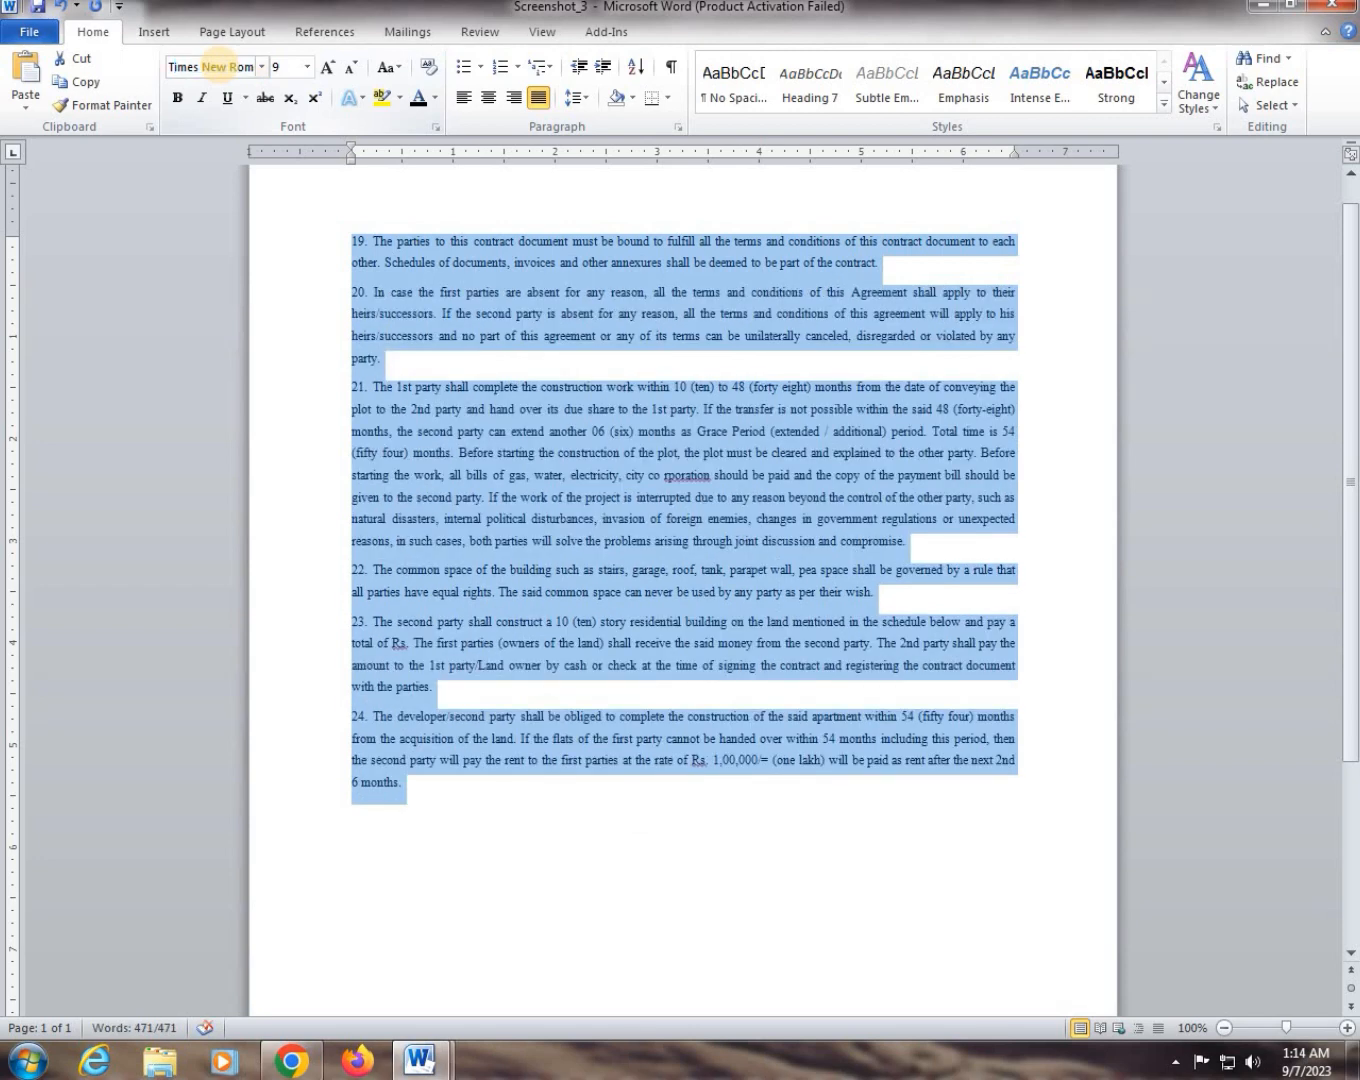
pyautogui.click(283, 67)
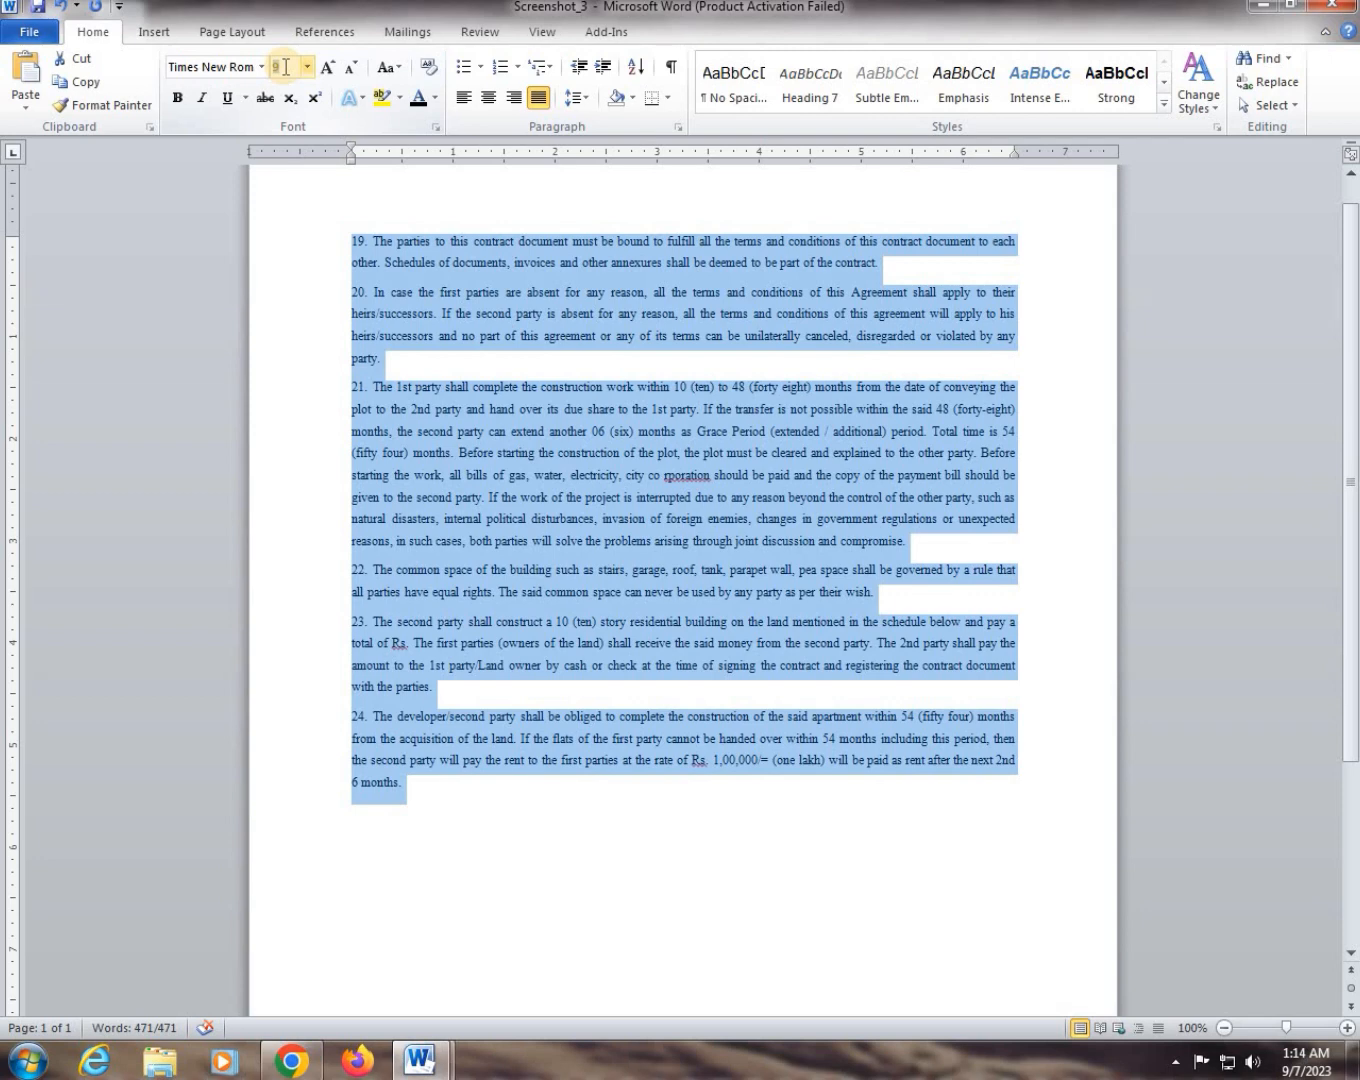
pyautogui.write('12')
pyautogui.press('Return')
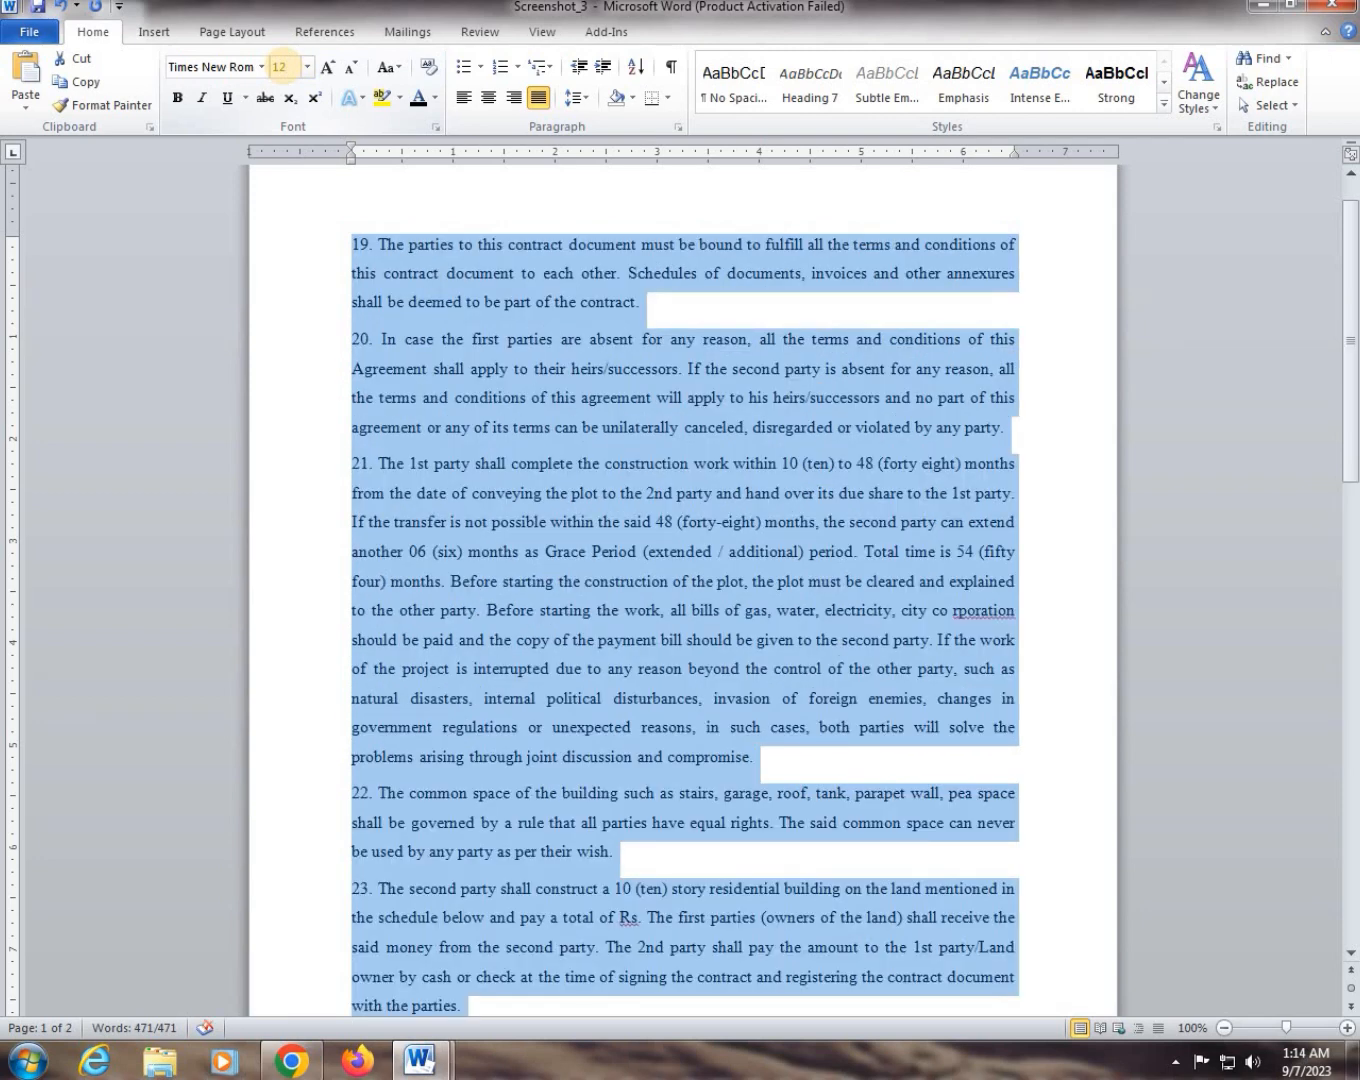
# Remove the space after each paragraph in the selected clauses and check the page layout
pyautogui.scroll(-5, 617, 504)
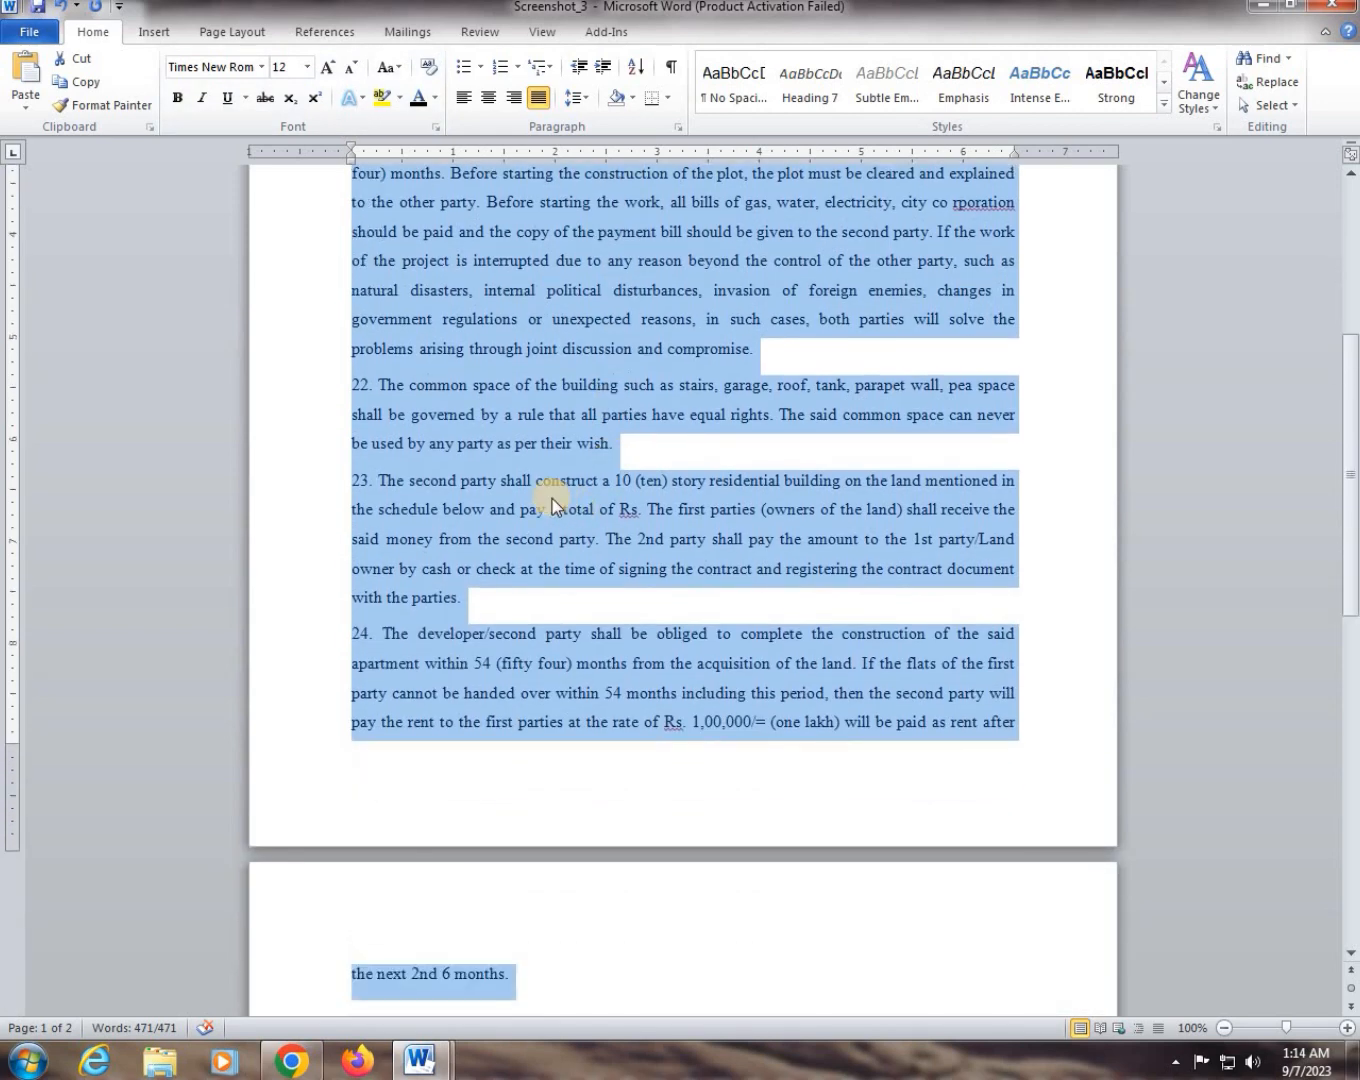
pyautogui.scroll(-3, 553, 499)
pyautogui.scroll(8, 544, 496)
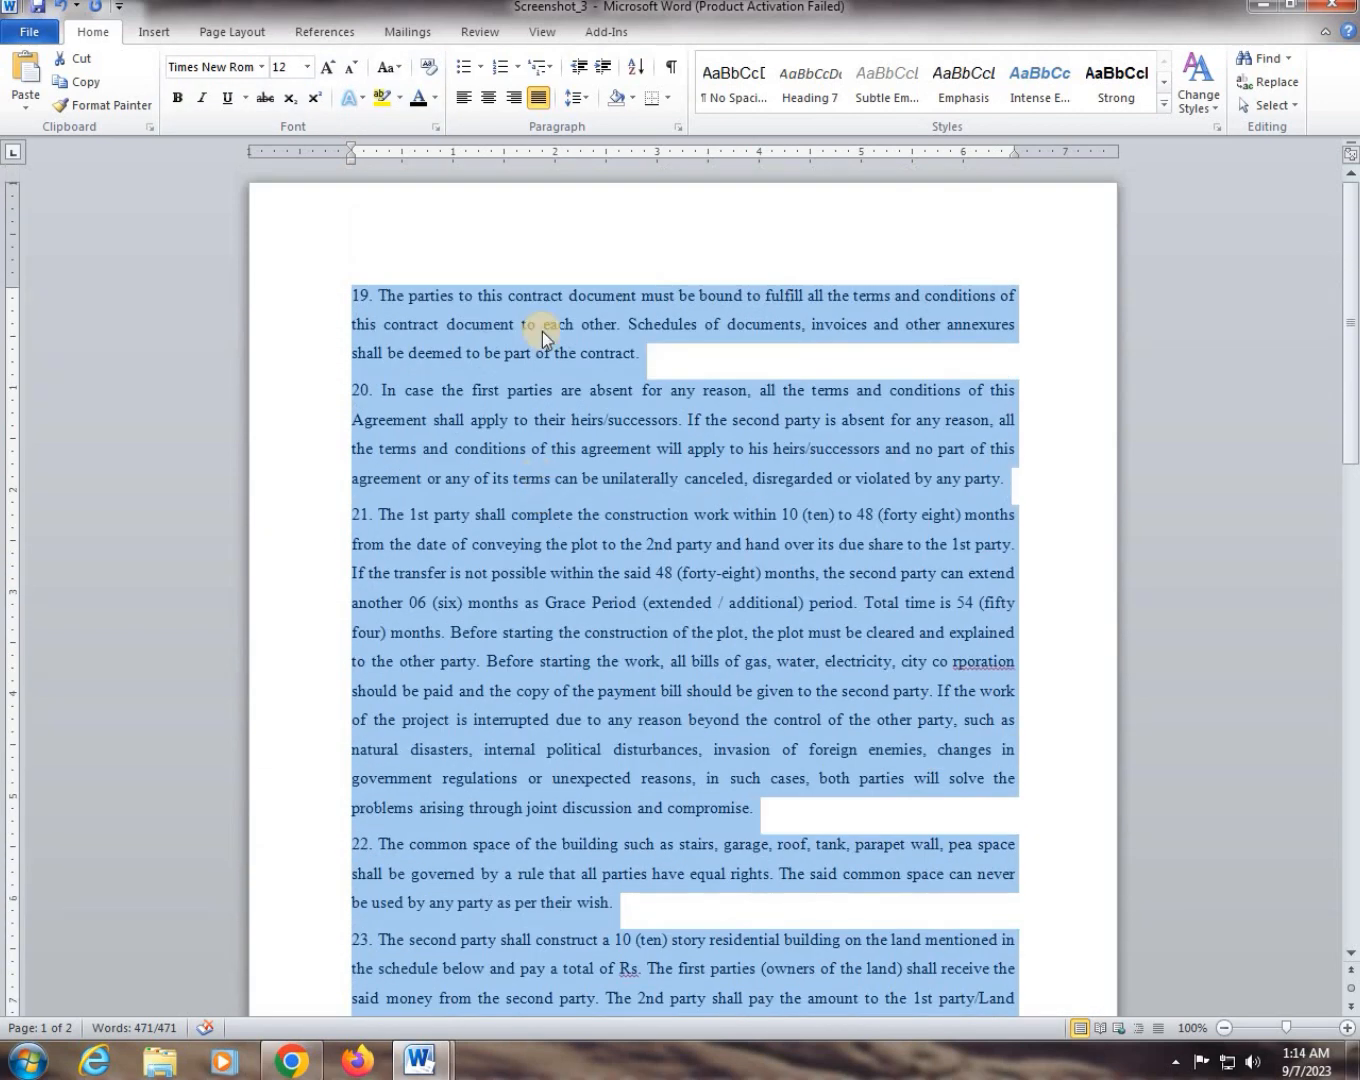
pyautogui.click(588, 106)
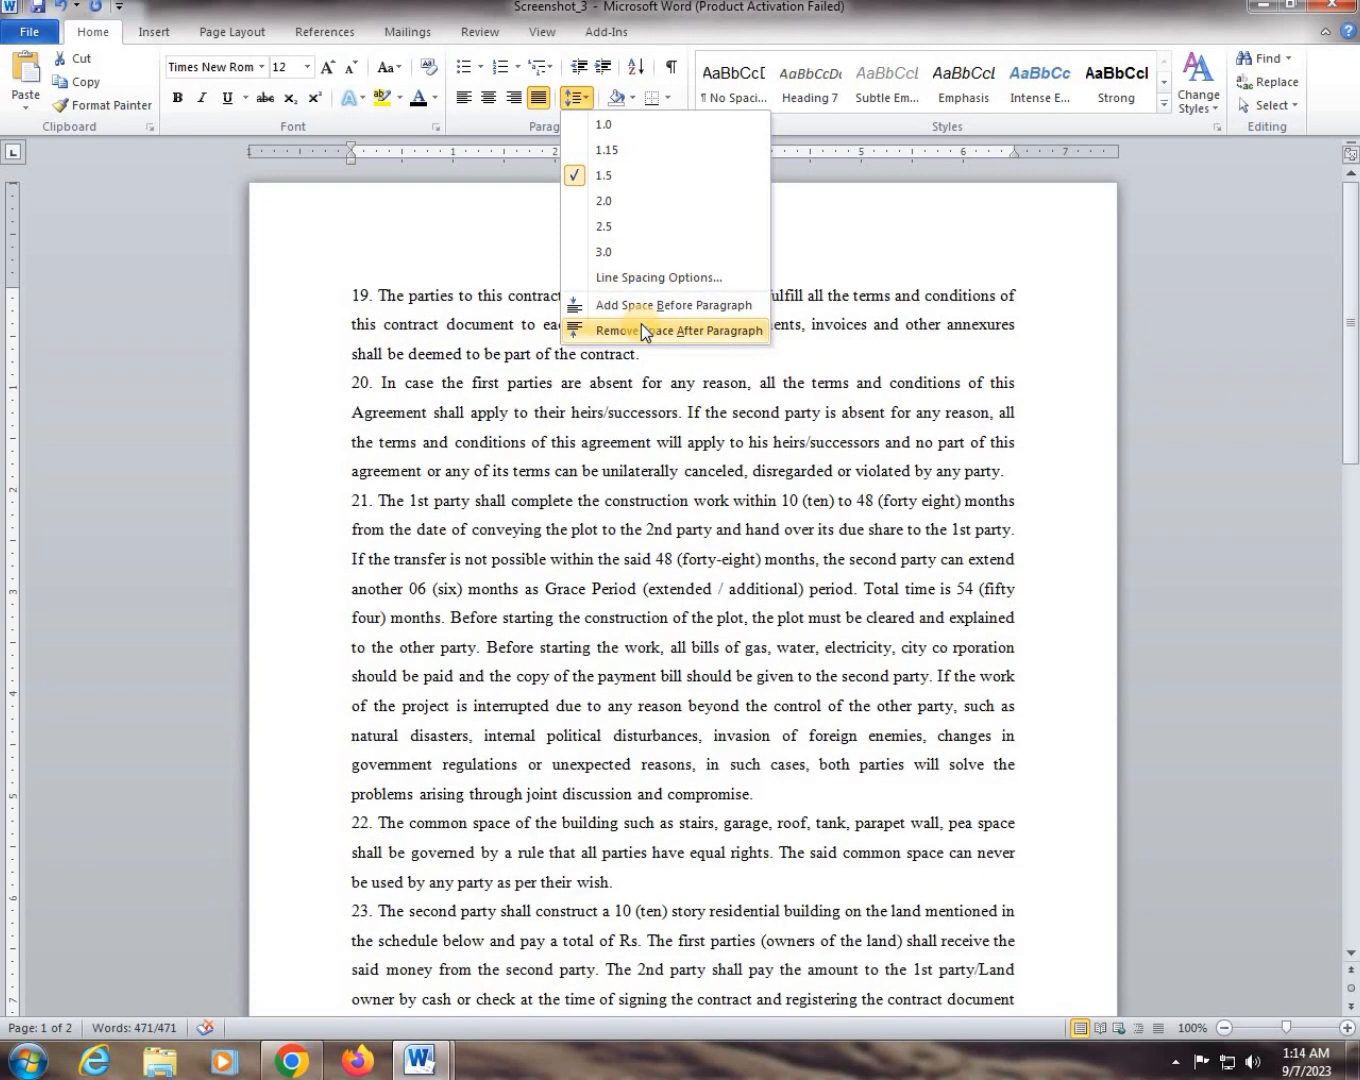
pyautogui.click(640, 325)
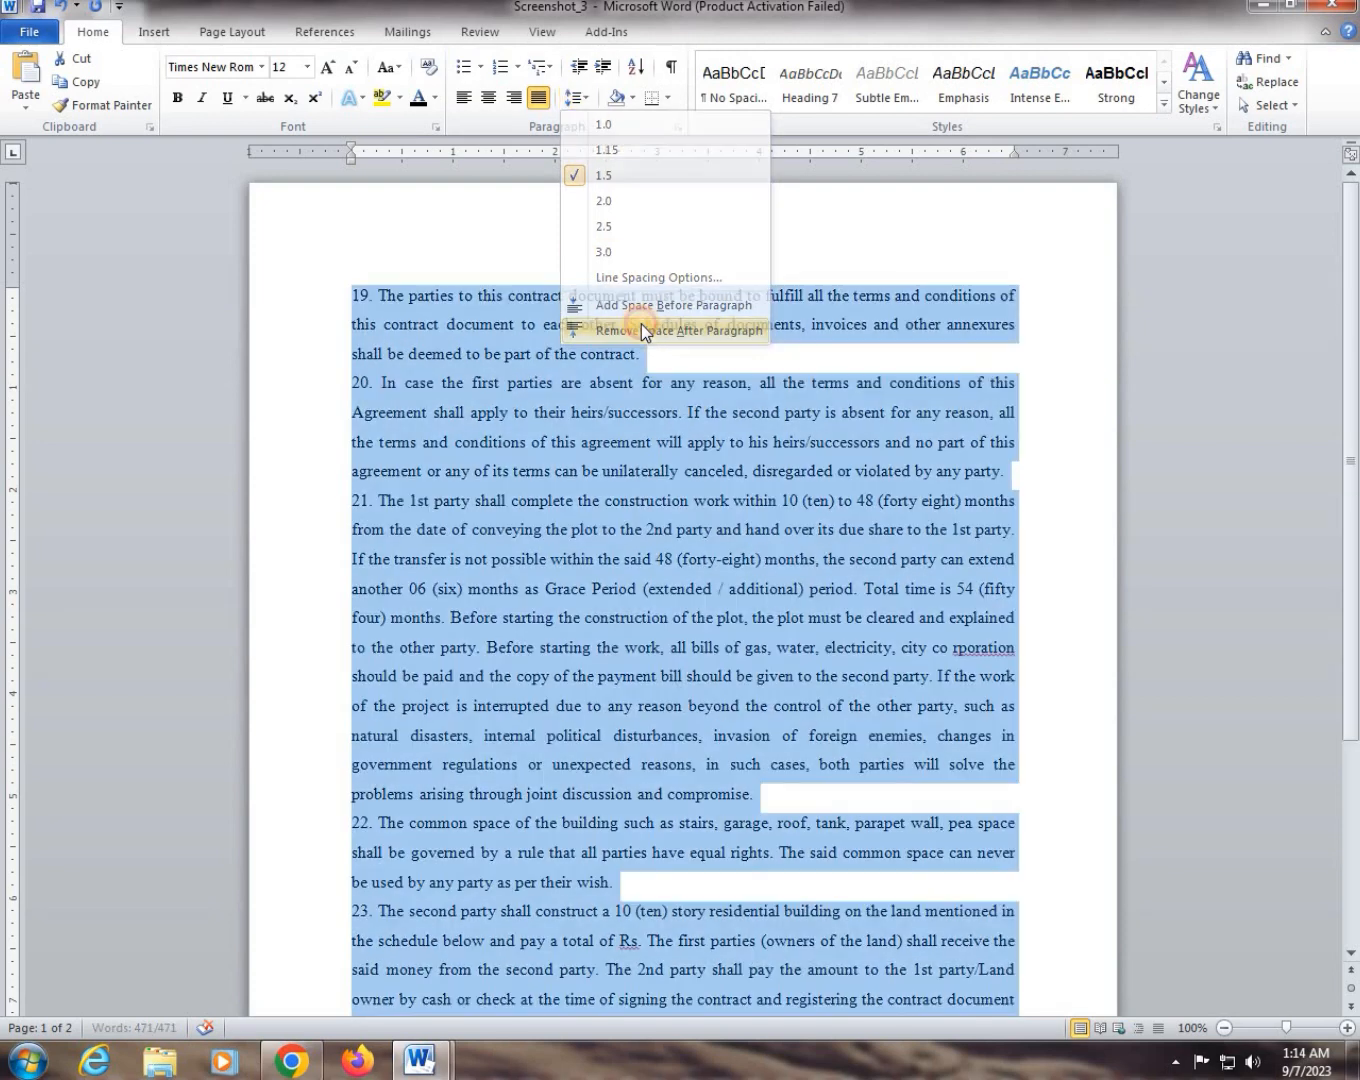
pyautogui.scroll(-3, 519, 471)
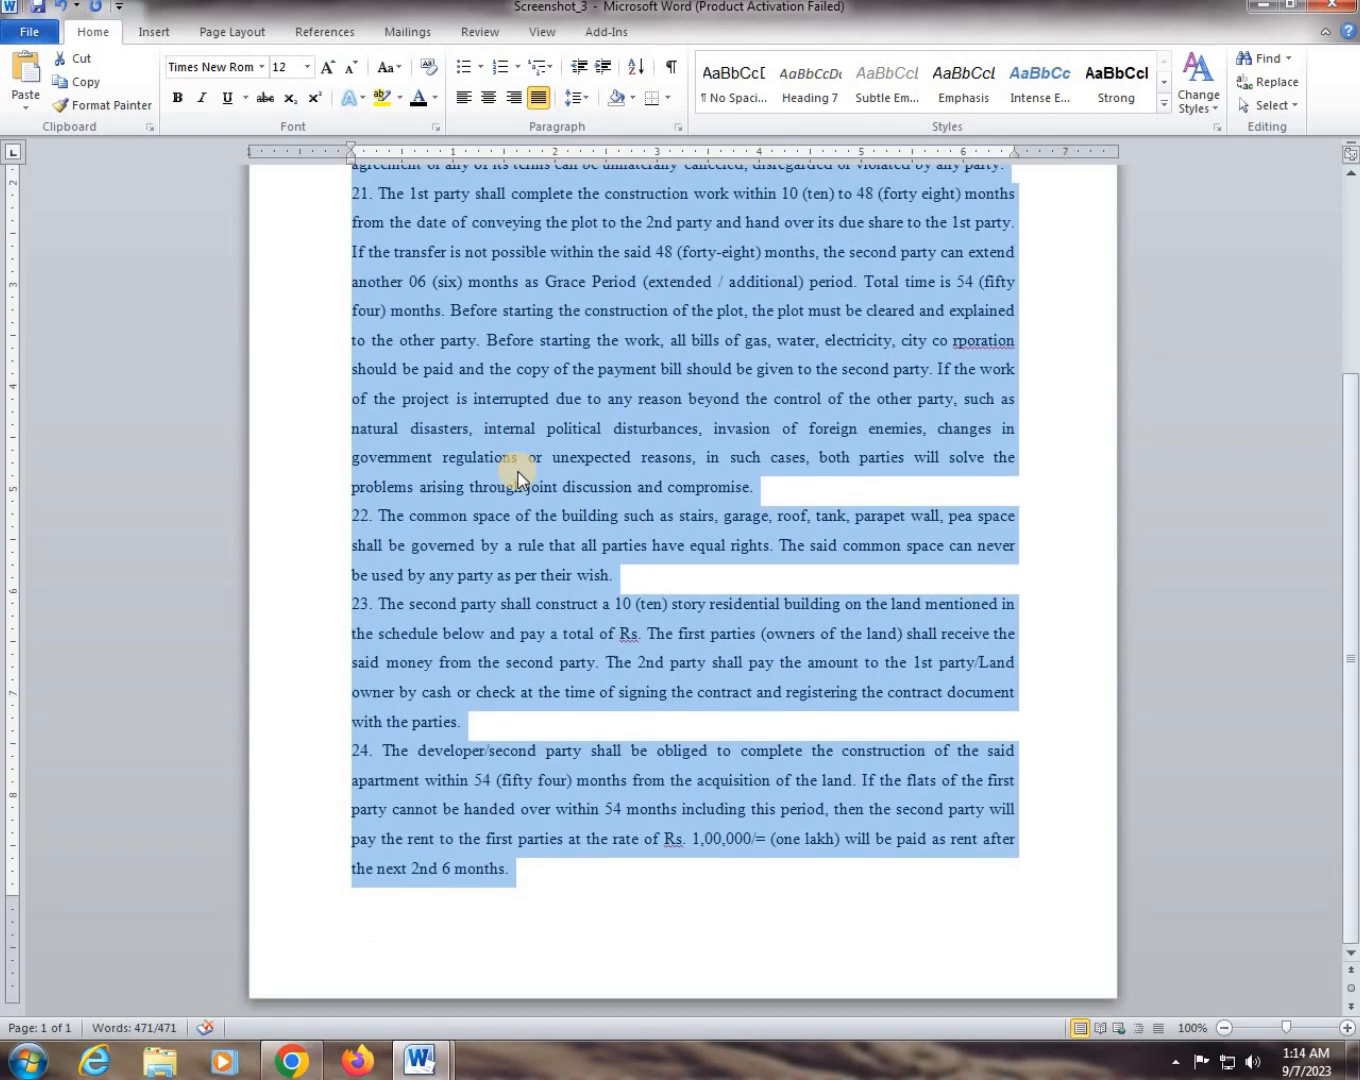
pyautogui.scroll(4, 518, 475)
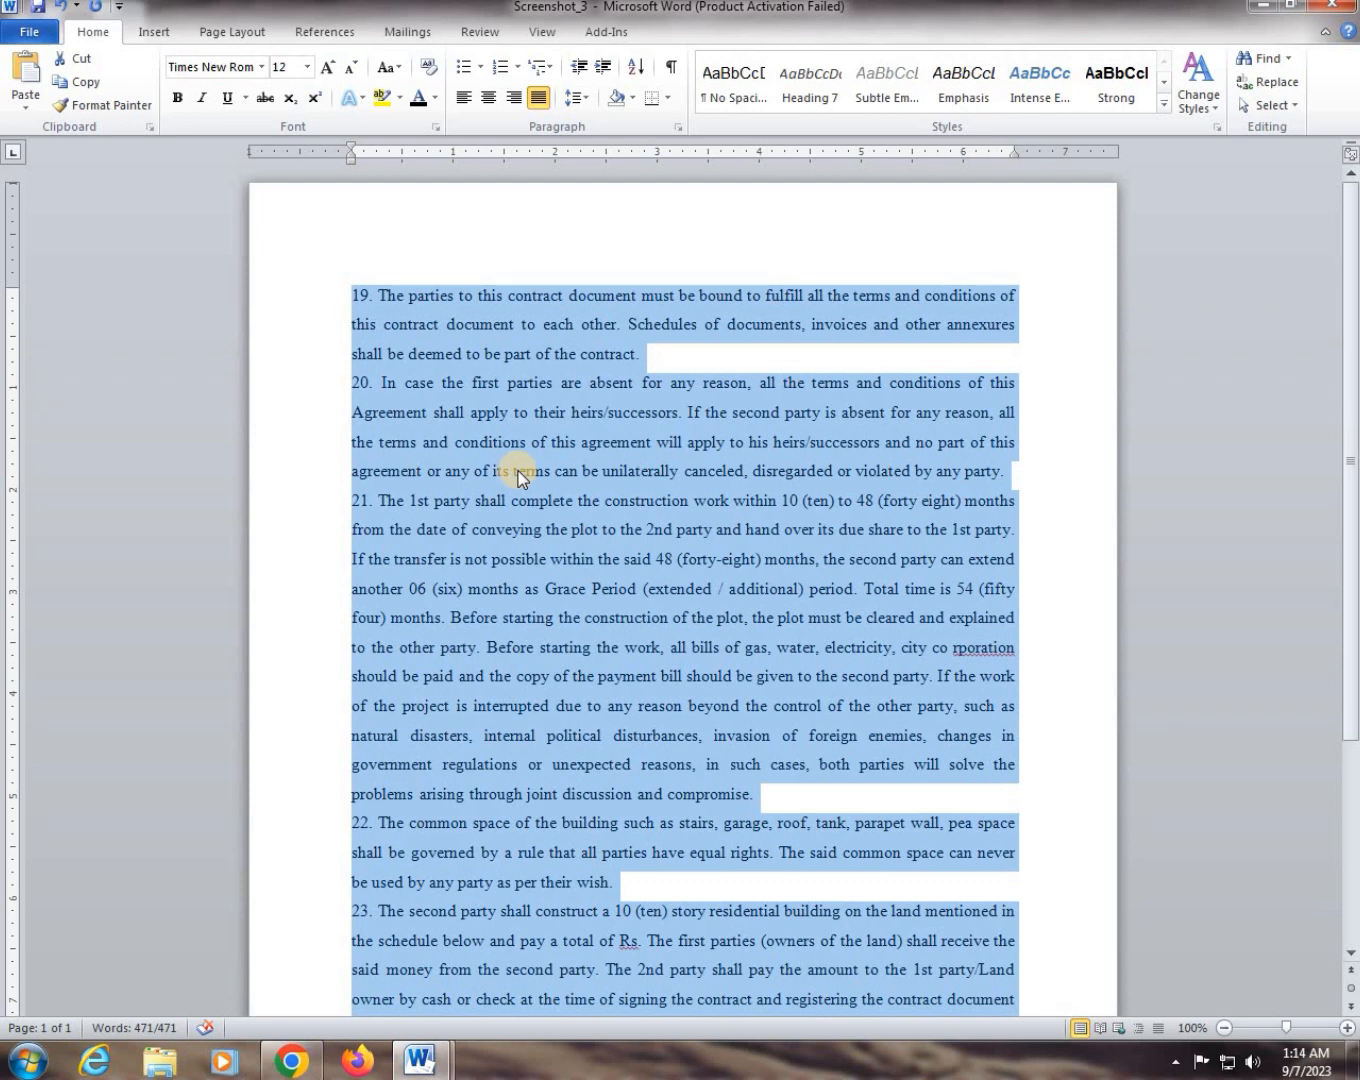